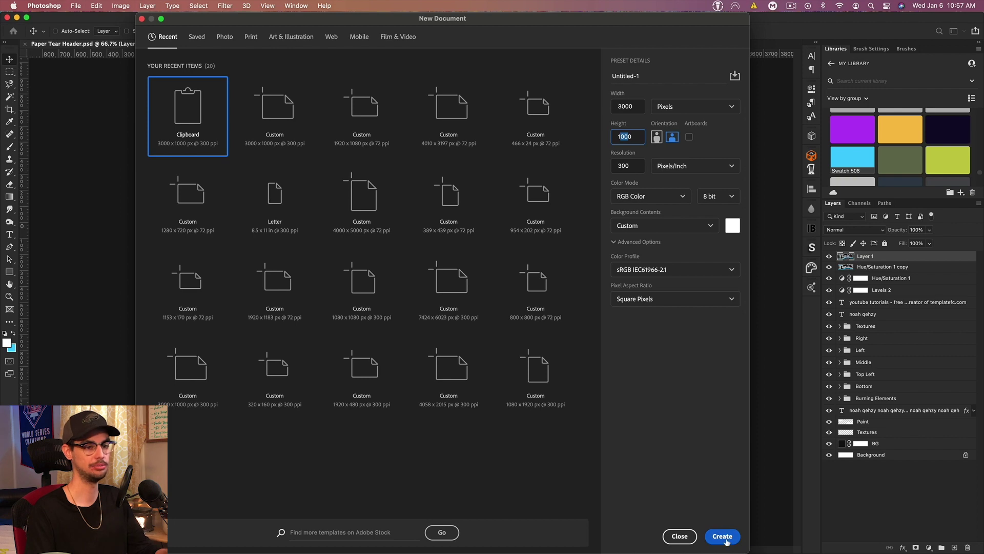
Step: Create the 3000 × 1000 document and turn its background into a black Layer 0
left_click(722, 536)
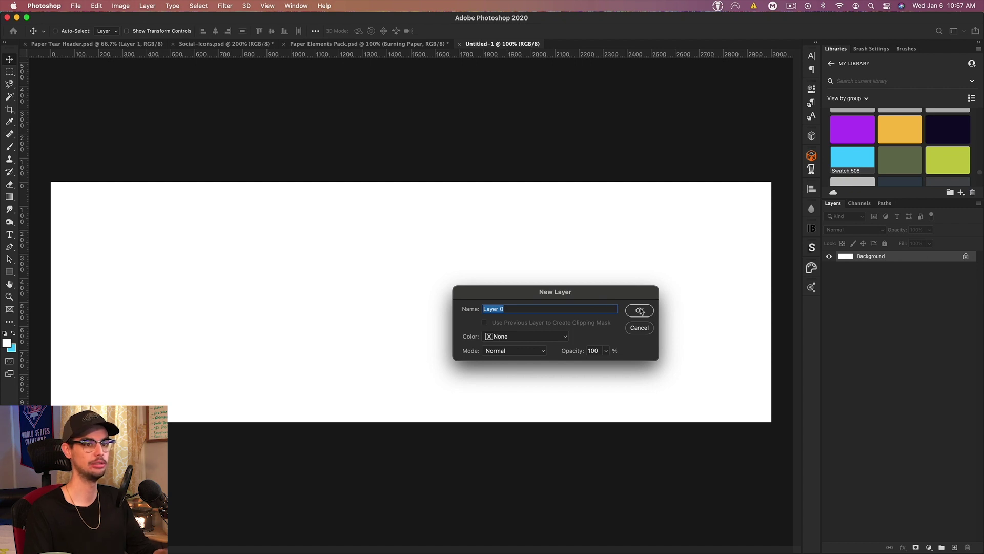
left_click(639, 310)
key("super+i")
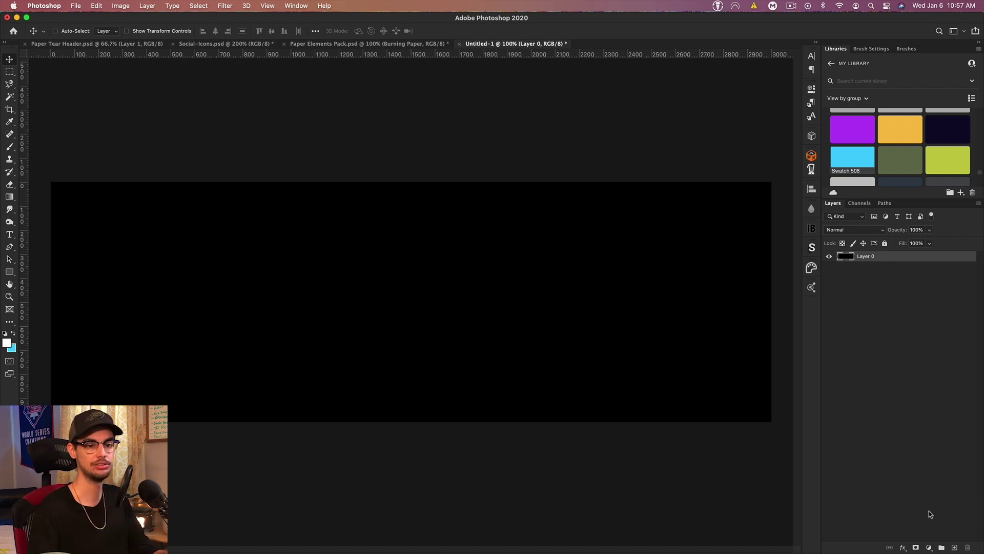
Step: Add a #101010 Solid Color fill layer, then bring Paper Elements Pack to the front
left_click(930, 546)
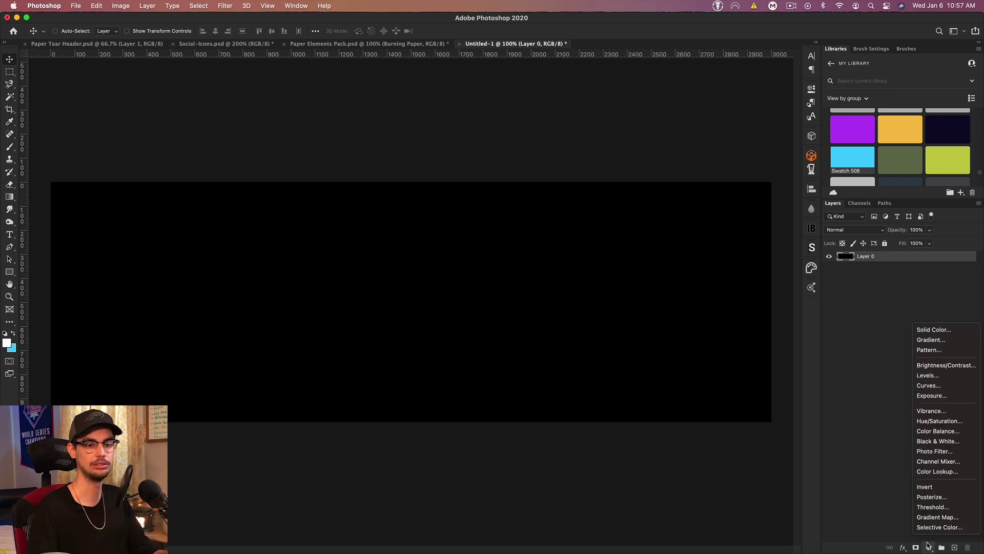
left_click(943, 330)
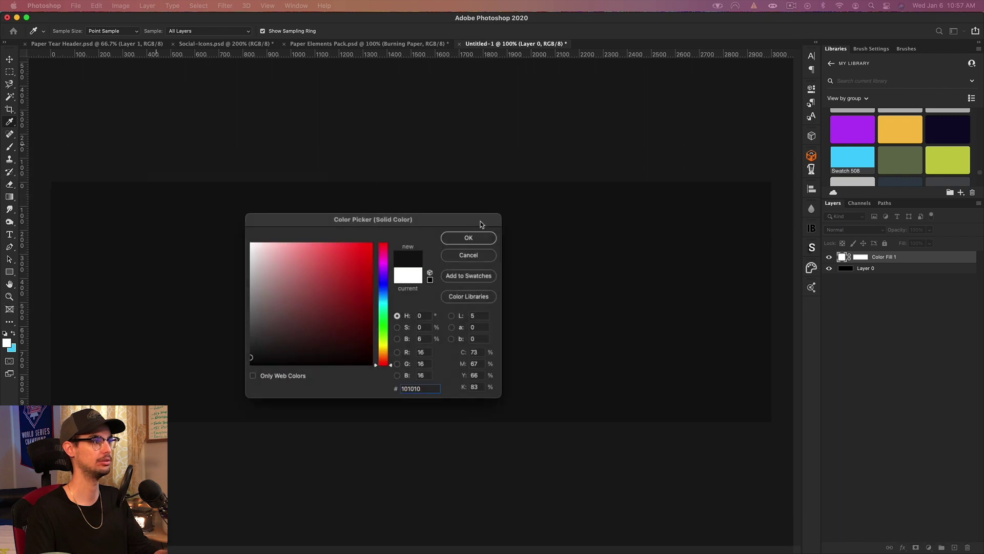
left_click(543, 250)
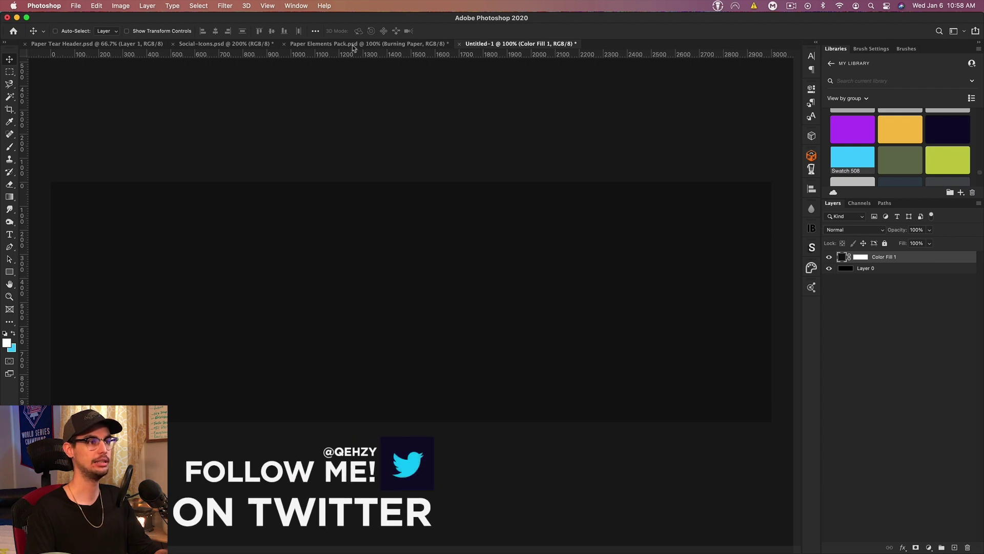
mouse_move(339, 43)
left_mouse_down()
mouse_move(513, 44)
mouse_move(482, 45)
left_mouse_up()
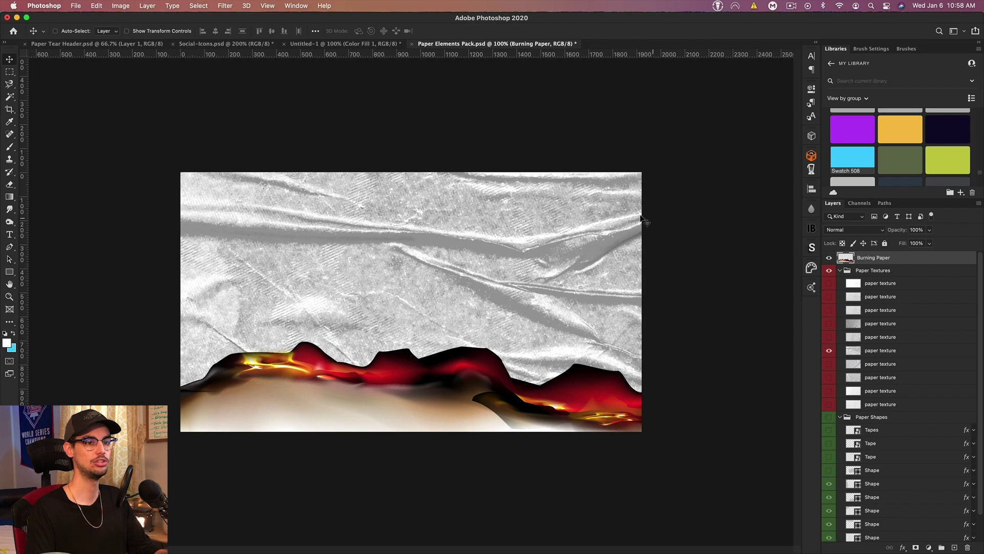
Step: Collapse Paper Textures and Paper Shapes, show Paper Texture Shapes, and hide Burning Paper and grey textures
left_click(845, 272)
left_click(840, 271)
left_click(841, 282)
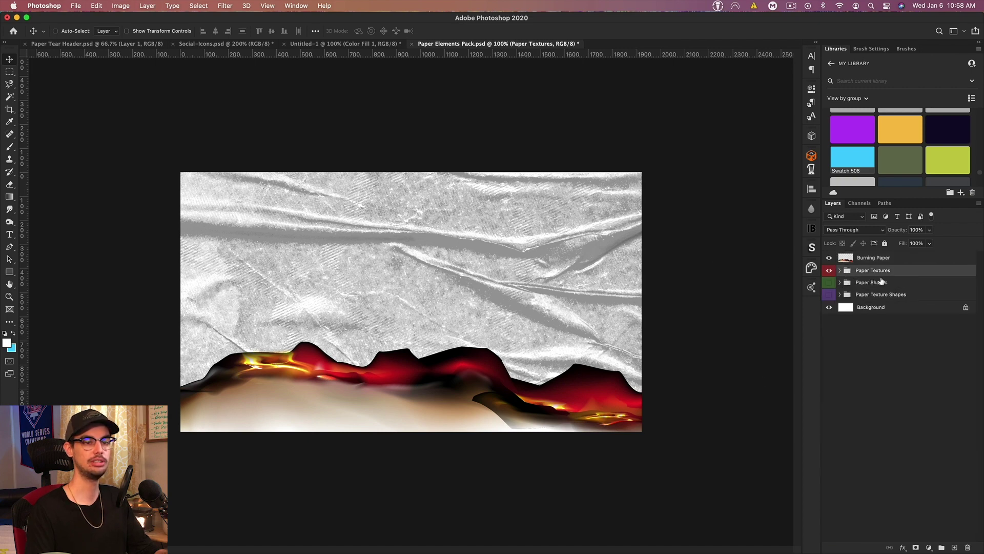
left_click(829, 294)
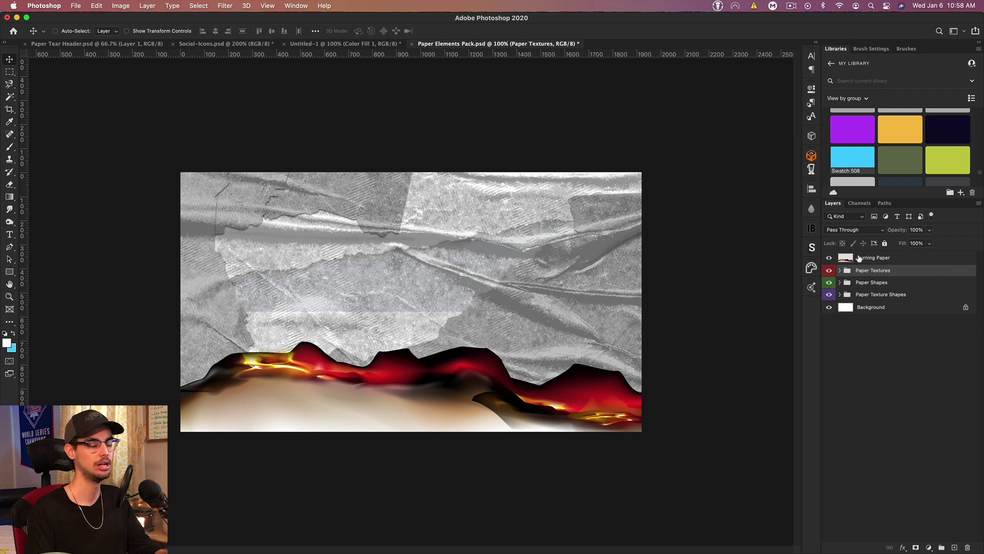
left_click(829, 257)
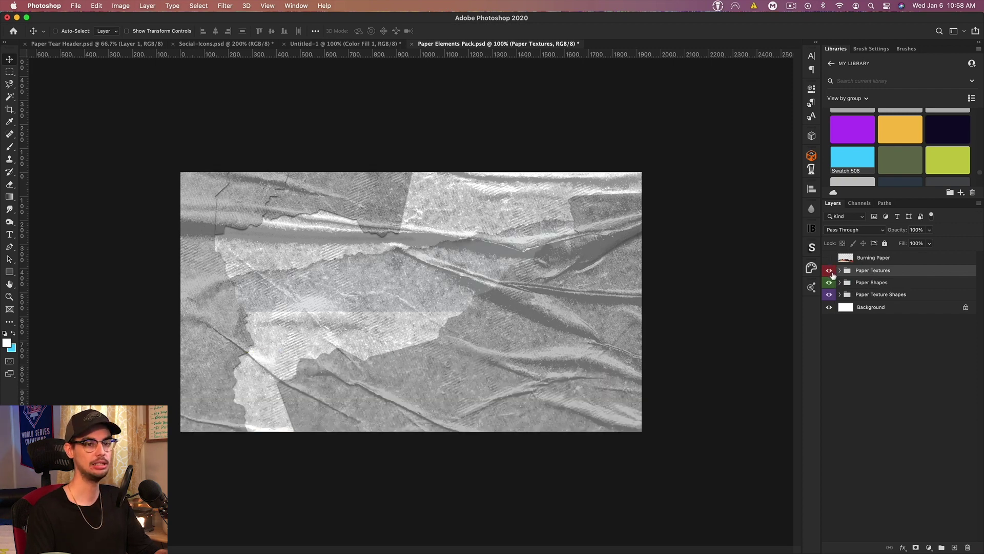
left_click(829, 283)
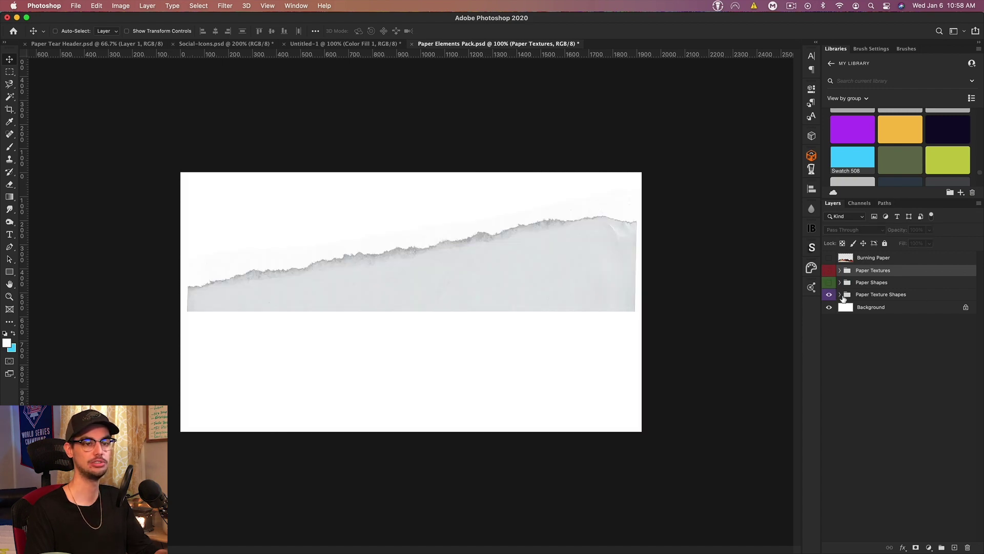
Step: Isolate torn strip layer 2 and drag it into the banner document
left_click(840, 294)
left_click_drag(830, 308, 826, 410)
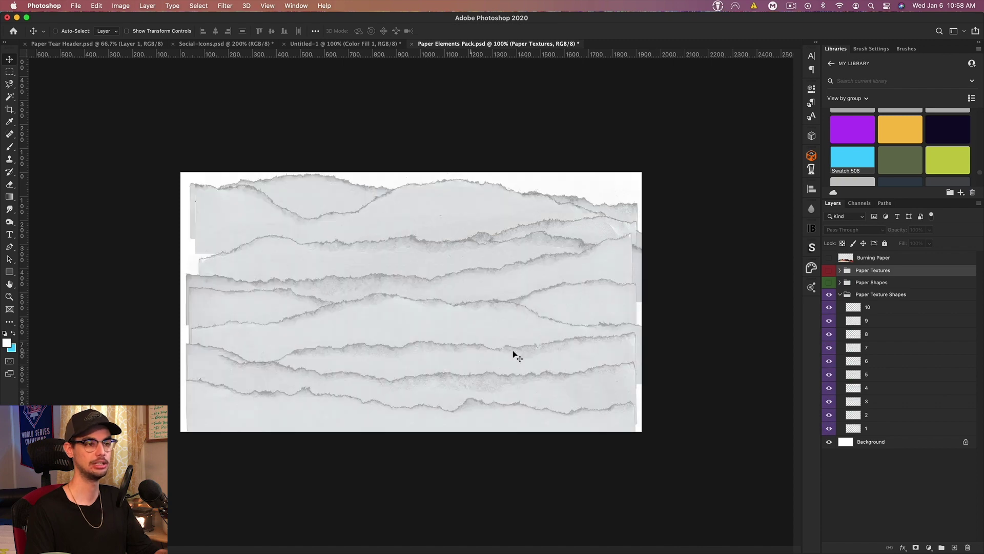
left_click_drag(828, 315, 824, 407)
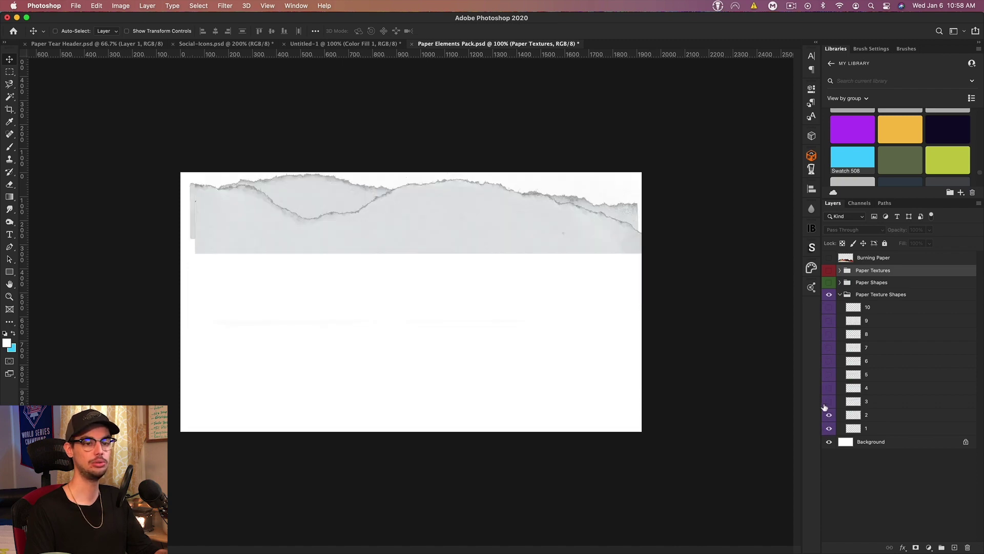
left_click(829, 428)
left_click(829, 402)
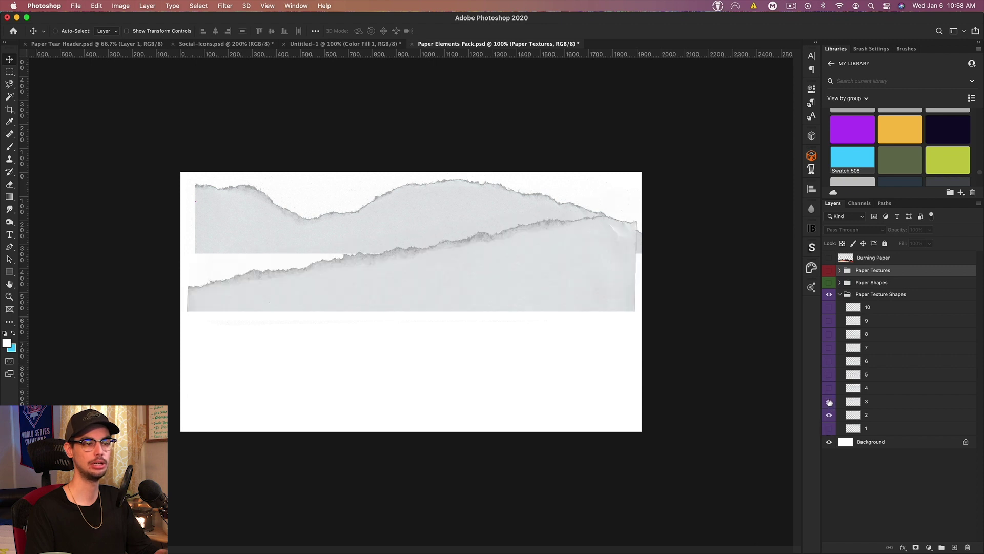
left_click(830, 401)
left_click(863, 414)
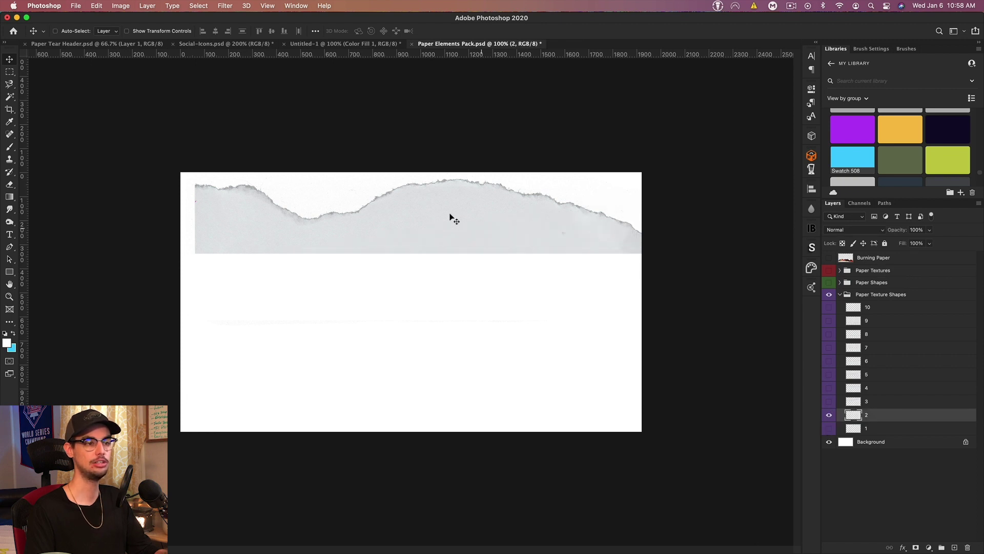
left_click_drag(397, 155, 485, 306)
Step: Stretch torn strip 2 across the banner's bottom edge, tilted about -2.1°
key("super")
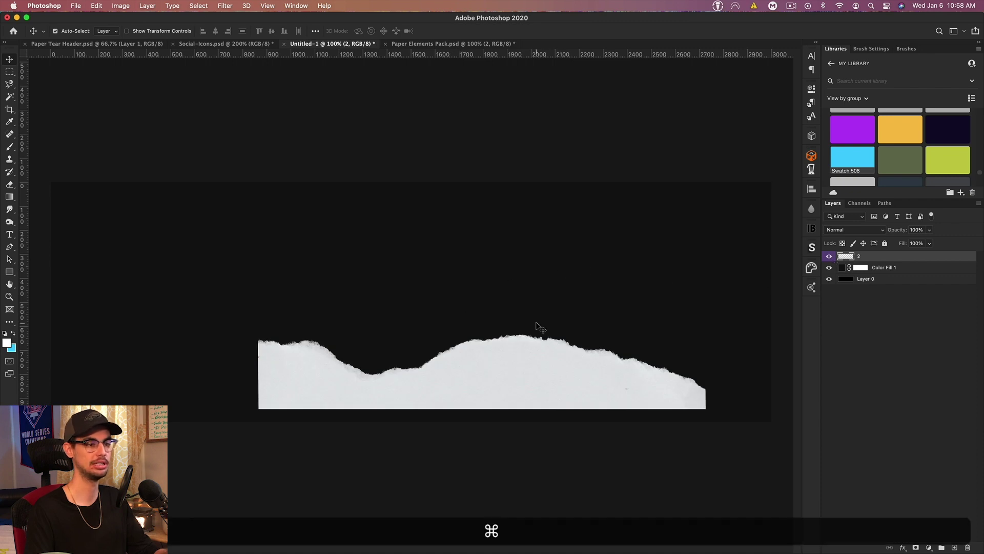
key("super+minus")
key("super+t")
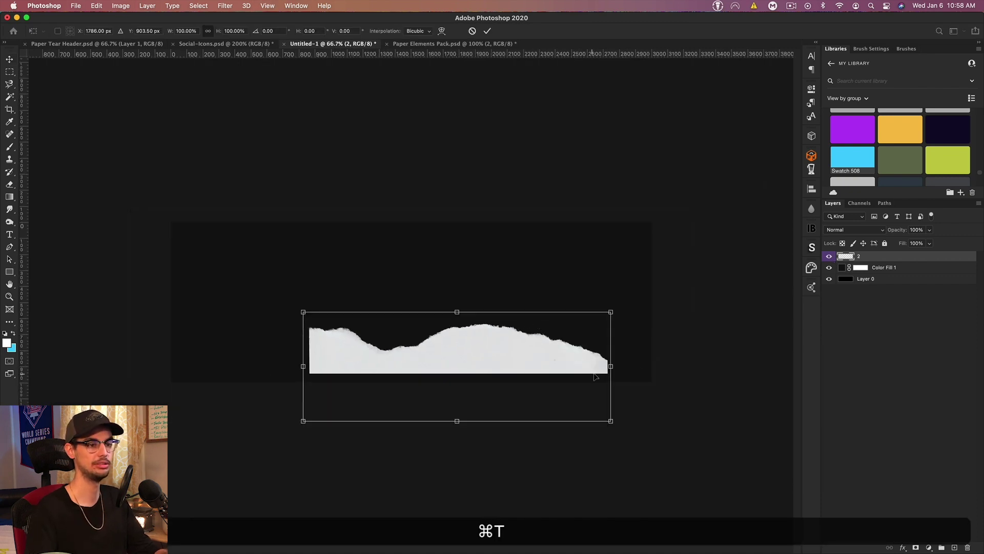
left_click_drag(611, 365, 660, 365)
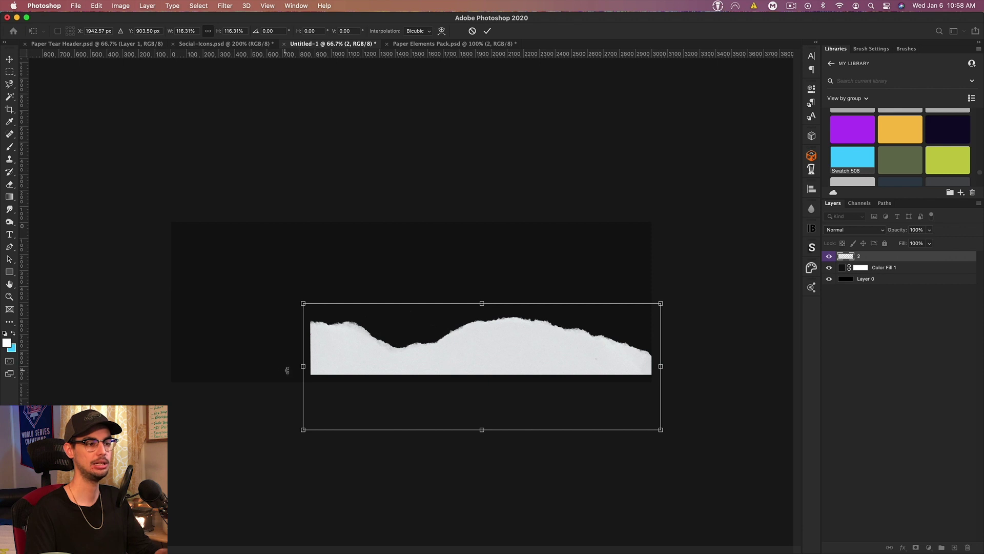
left_click_drag(310, 373, 139, 379)
left_click_drag(480, 348, 476, 398)
left_click_drag(670, 389, 681, 382)
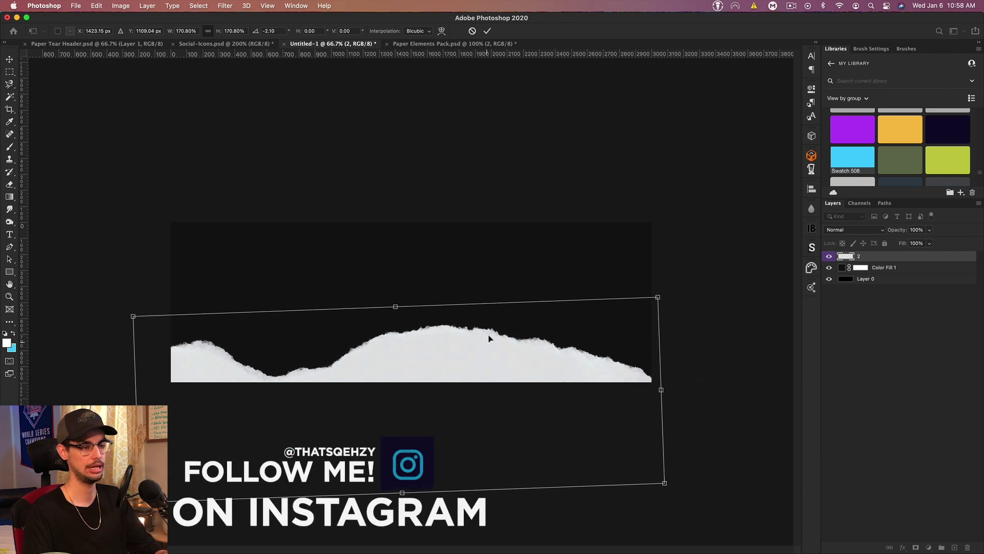
Step: Warp strip 2's torn edge, lowering the left part and raising the right
right_click(434, 339)
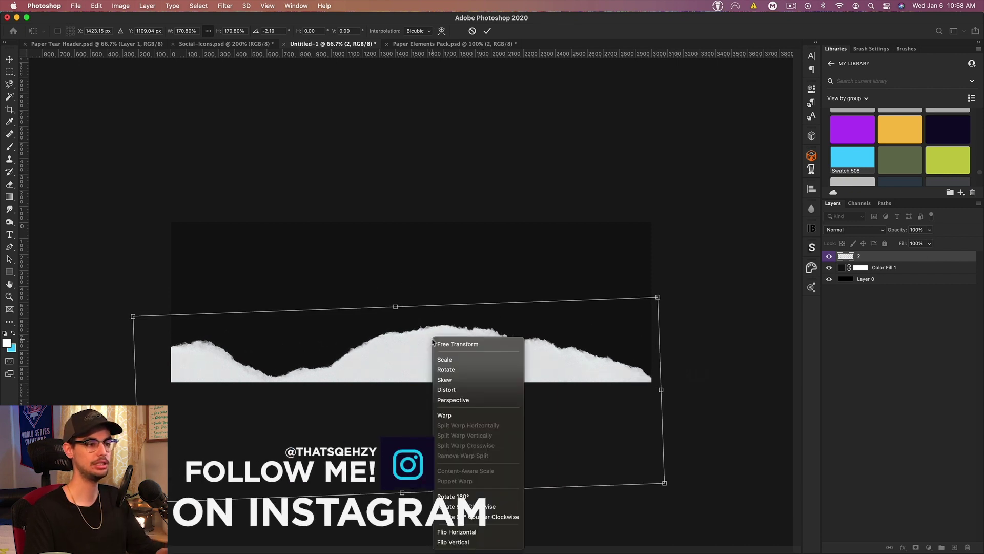
left_click(445, 414)
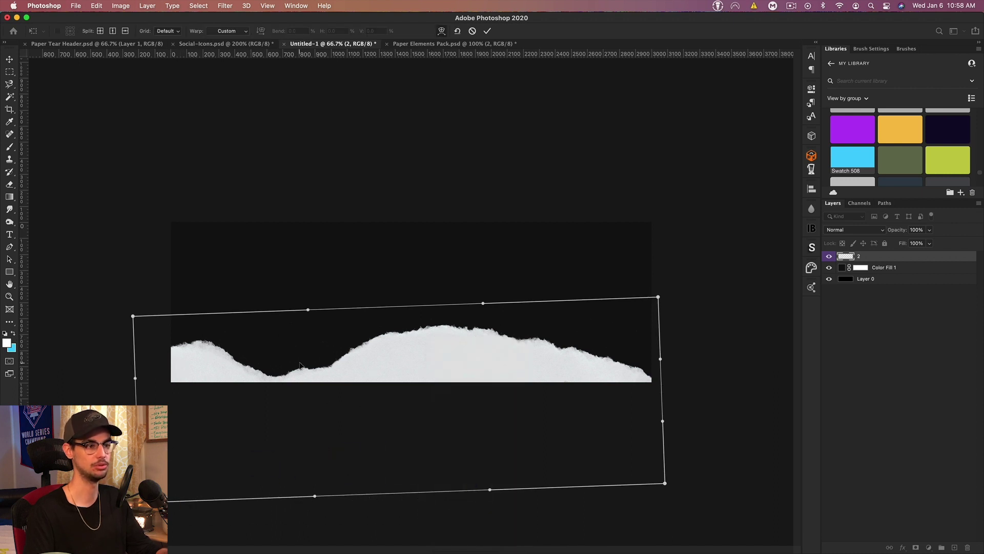
left_click_drag(299, 365, 188, 347)
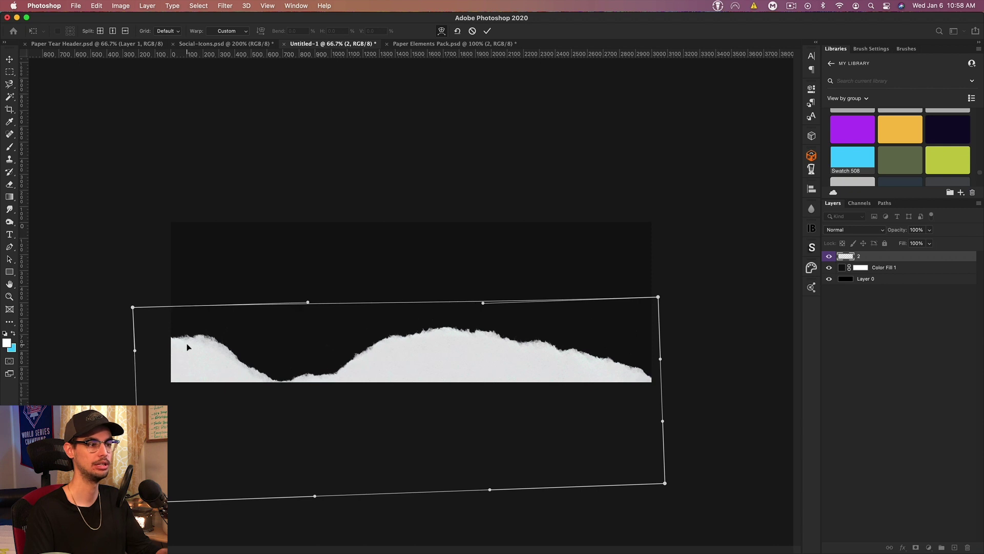
left_click_drag(573, 363, 585, 355)
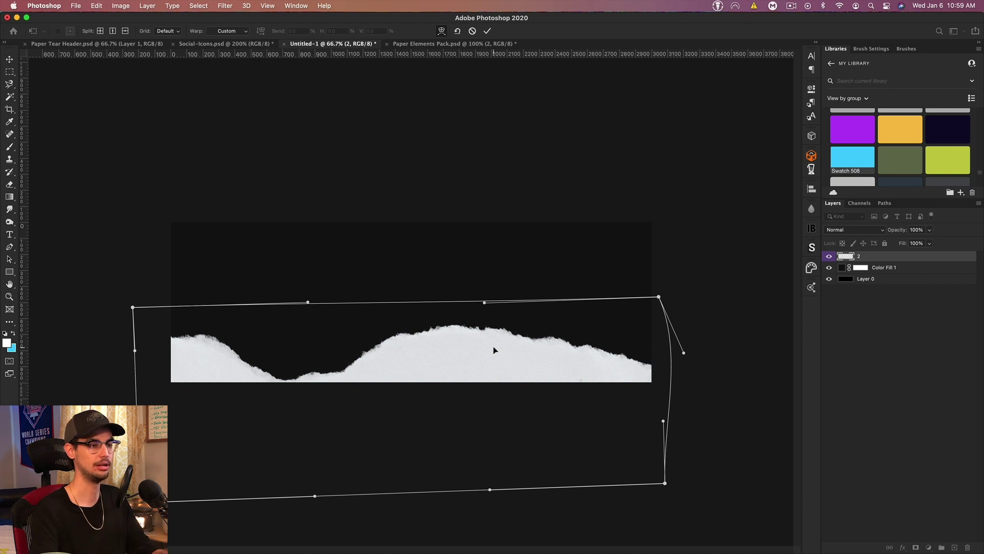
key("Return")
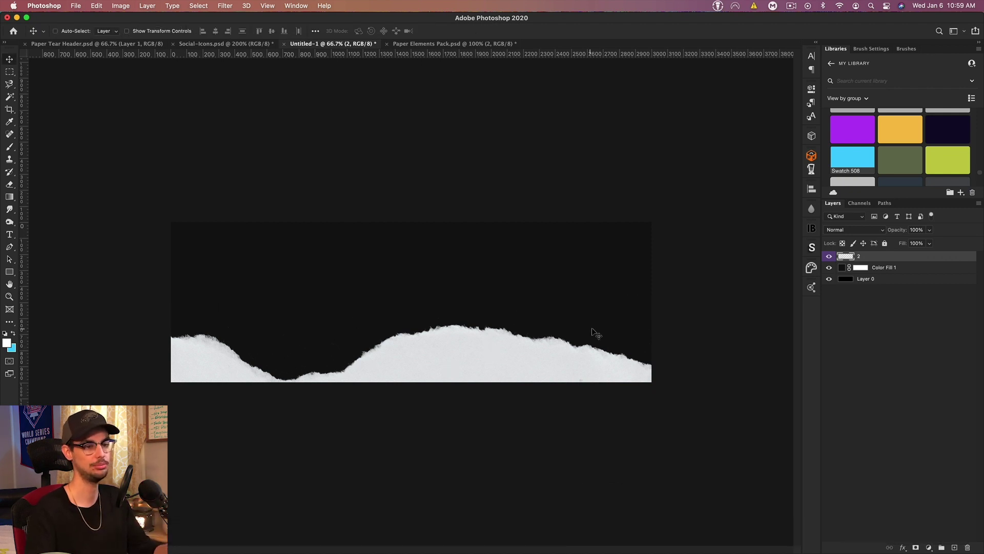
Step: Show torn strip layer 3 in Paper Elements Pack and drag it into the banner
left_click(444, 44)
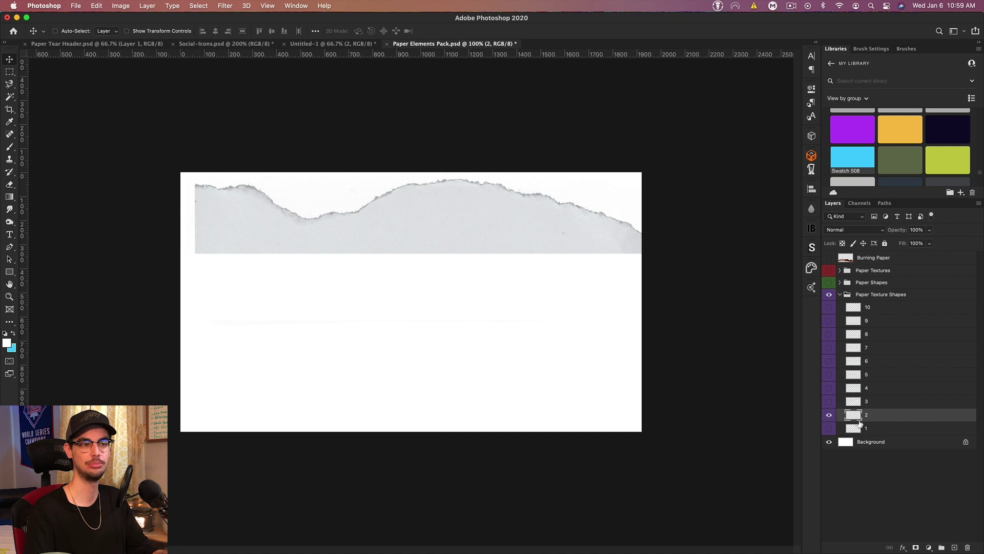
left_click(828, 402)
left_click(868, 401)
left_click_drag(501, 262, 391, 260)
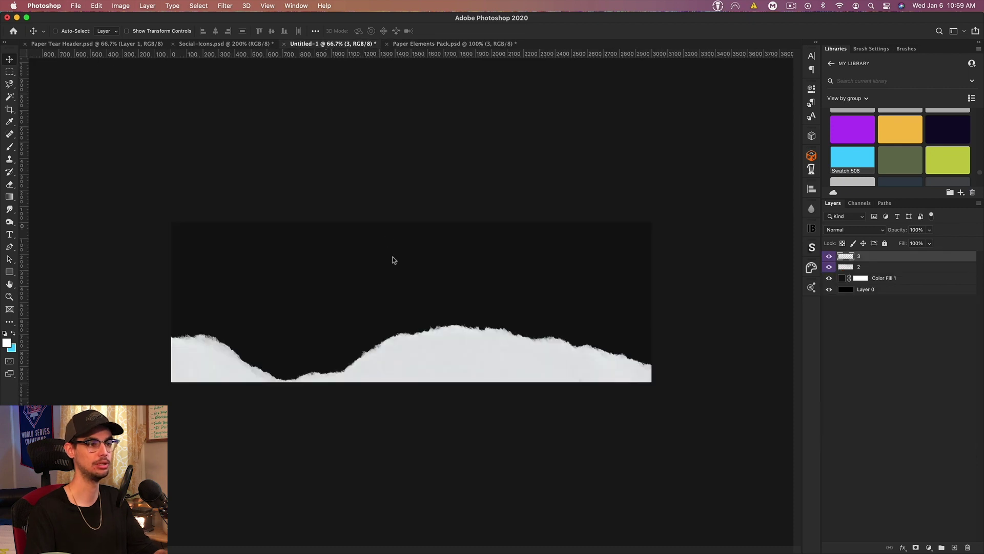
Step: Rotate strip 3 upside down (~176°) and enlarge it to span the banner's top
key("super+t")
left_click_drag(593, 269, 124, 226)
left_click_drag(310, 240, 229, 238)
left_click_drag(523, 260, 501, 229)
left_click_drag(414, 228, 416, 240)
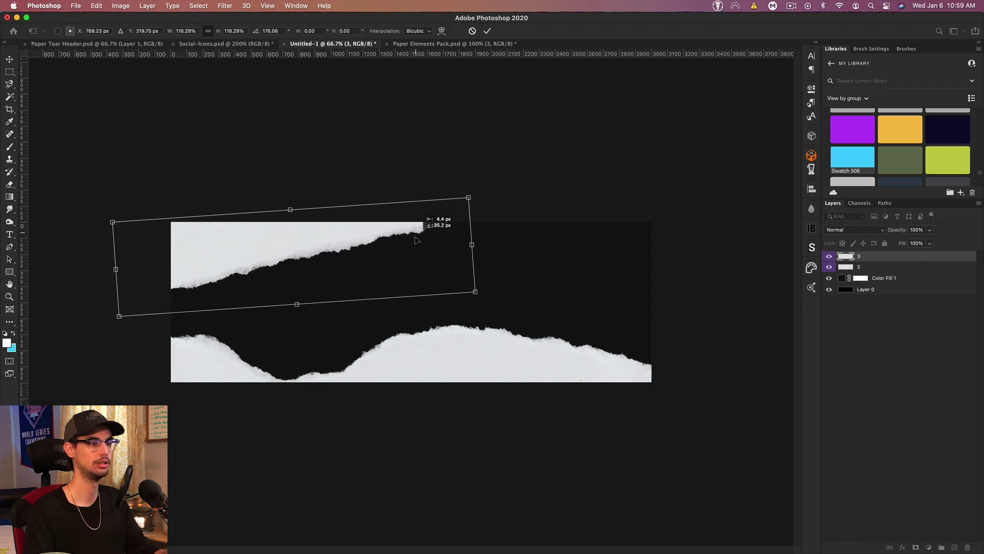
key("Return")
left_click(443, 44)
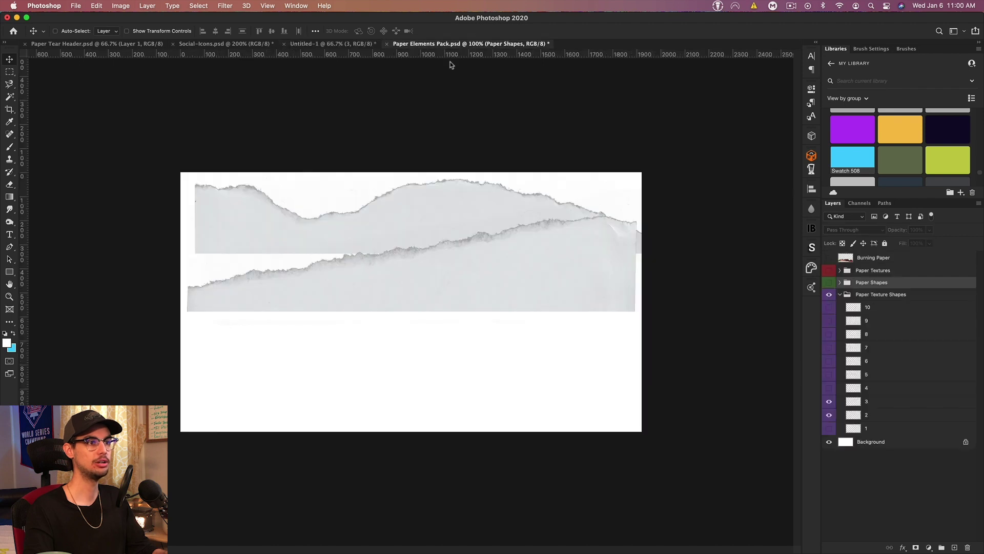
Step: Bring the top grey Shape from Paper Shapes into the banner and add a vertical guide at 1500 px
left_click(829, 296)
left_click(839, 294)
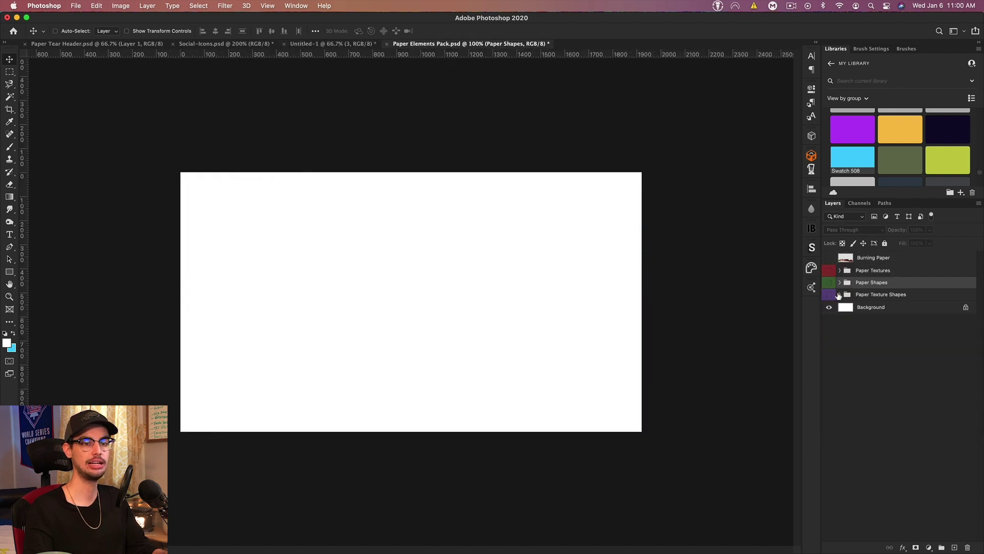
left_click(830, 283)
left_click(840, 282)
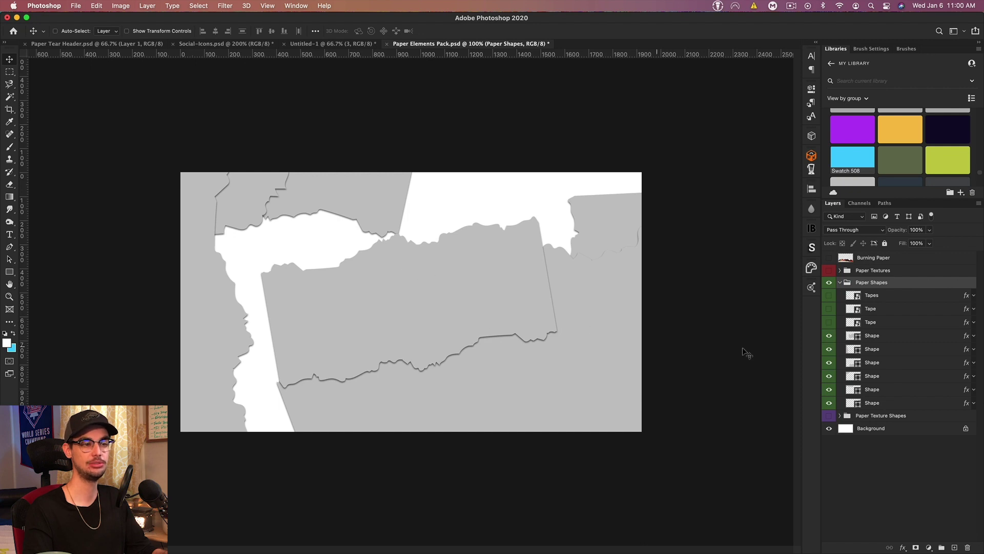
left_click(878, 339)
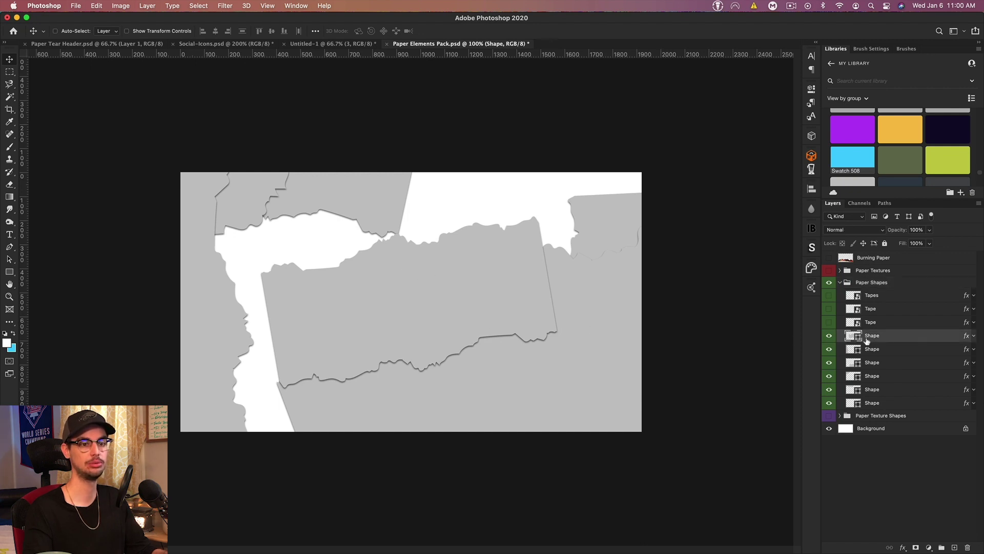
left_click_drag(595, 313, 439, 281)
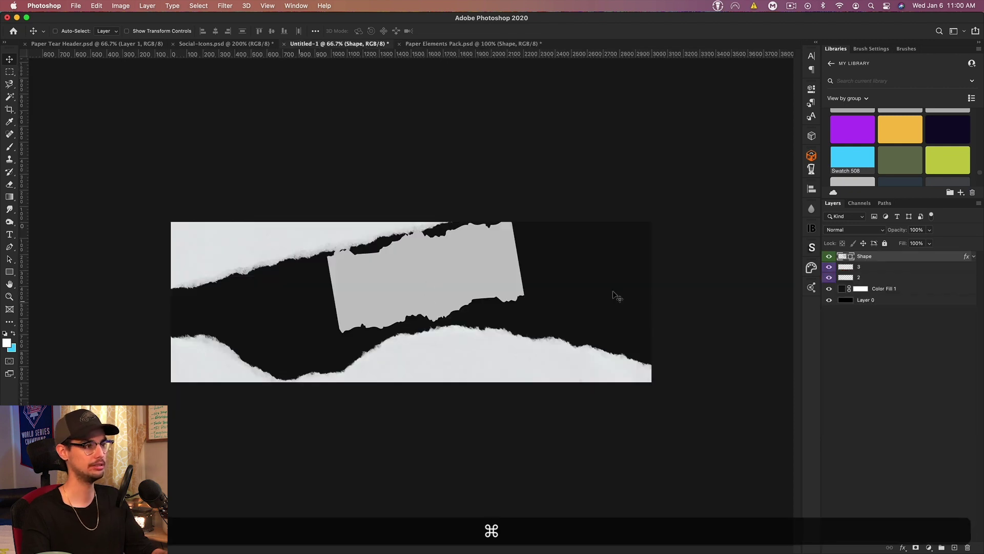
left_click(870, 301)
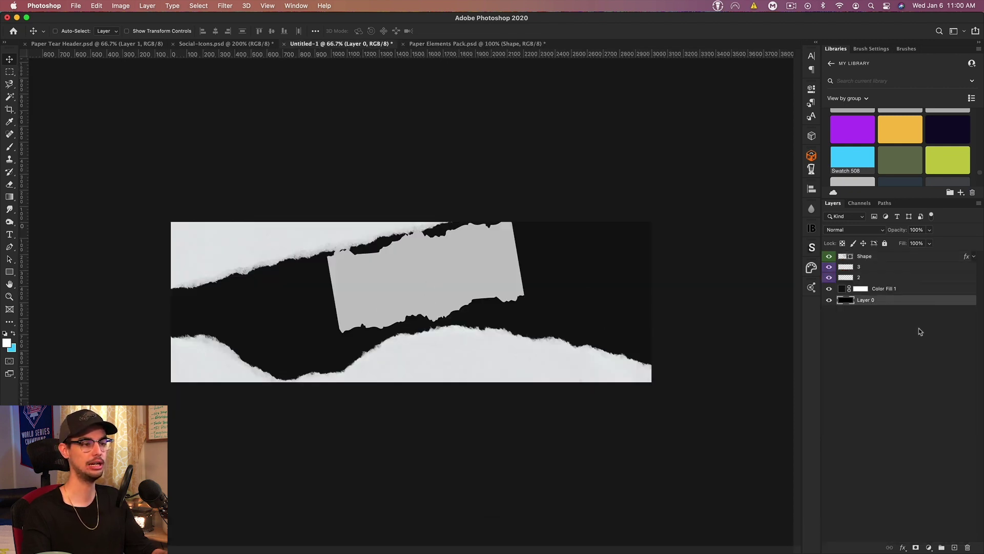
left_click_drag(241, 54, 411, 231)
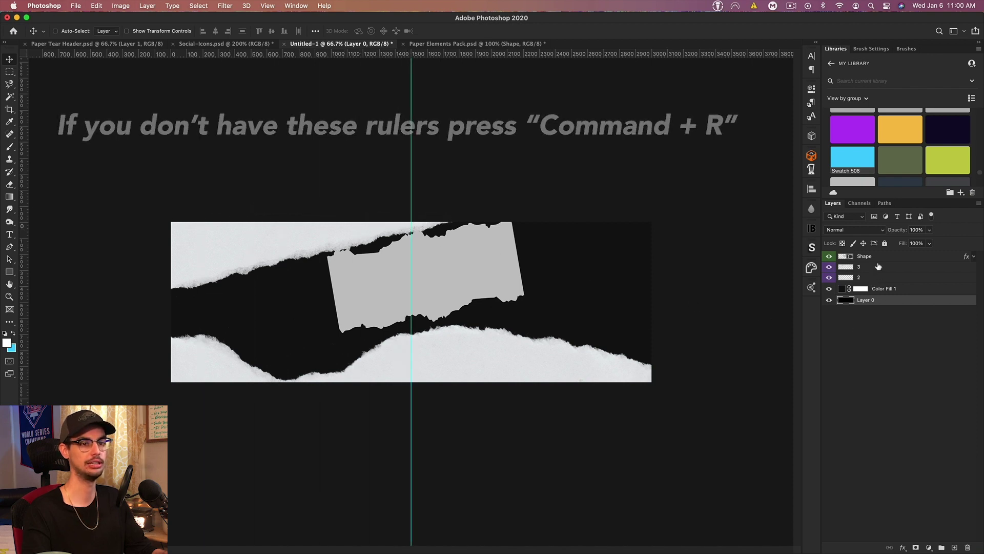
Step: Centre the grey shape on the guide and scale it wider and flatter from its centre
left_click(858, 262)
key("ctrl+t")
left_click_drag(446, 286, 451, 293)
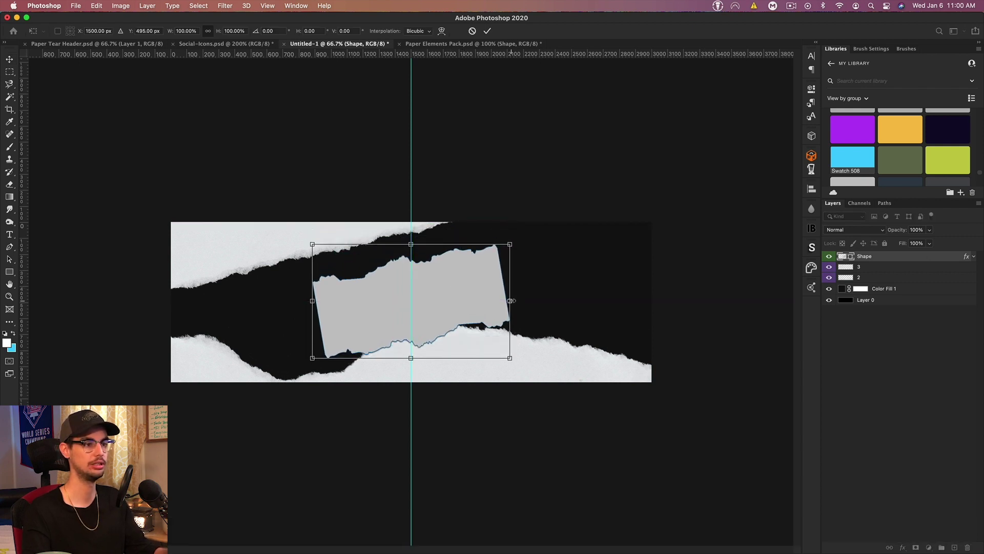
left_click_drag(416, 244, 420, 257)
left_click_drag(509, 301, 522, 302)
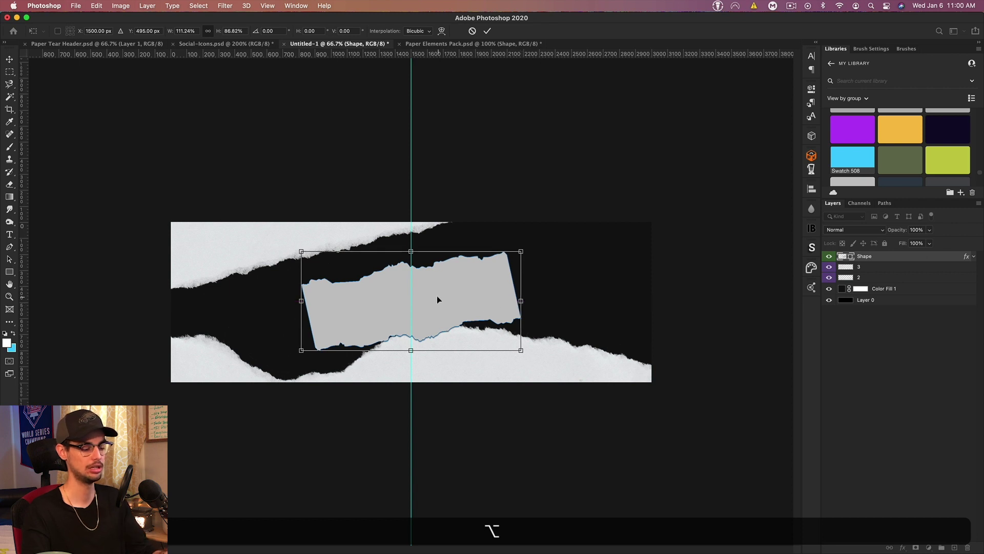
key("Return")
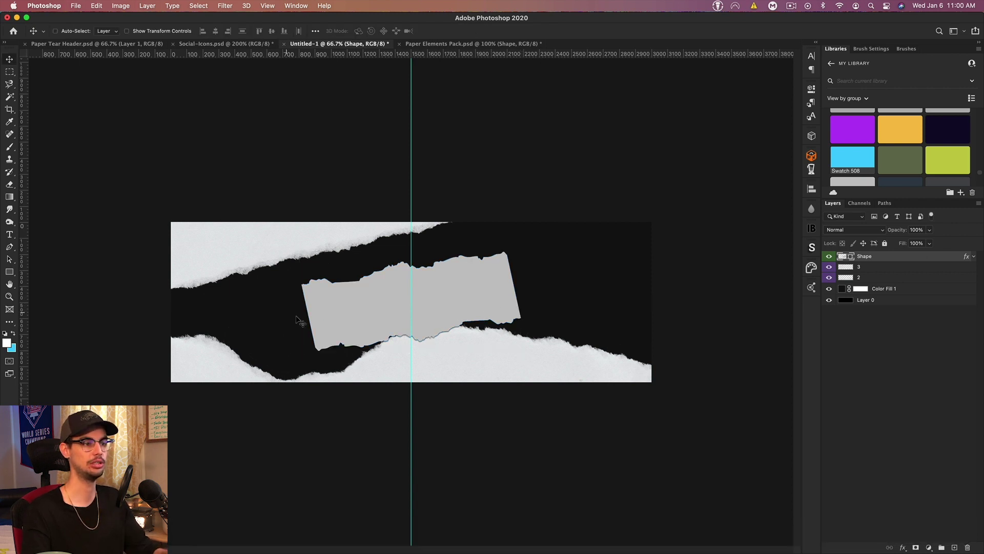
Step: Try tilting the grey shape, undo it, and keep it level
key("super+t")
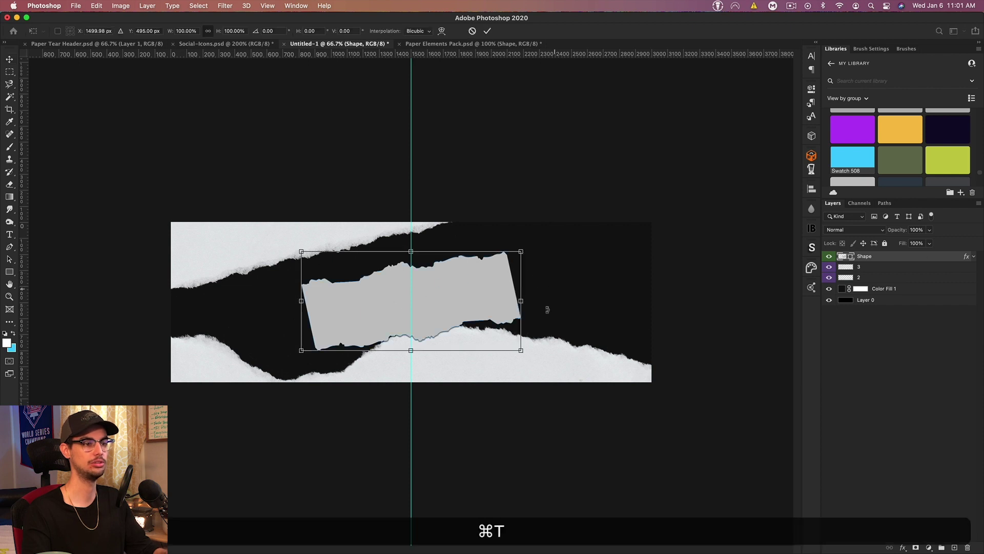
left_click_drag(548, 310, 538, 335)
key("super+z")
key("super+Return")
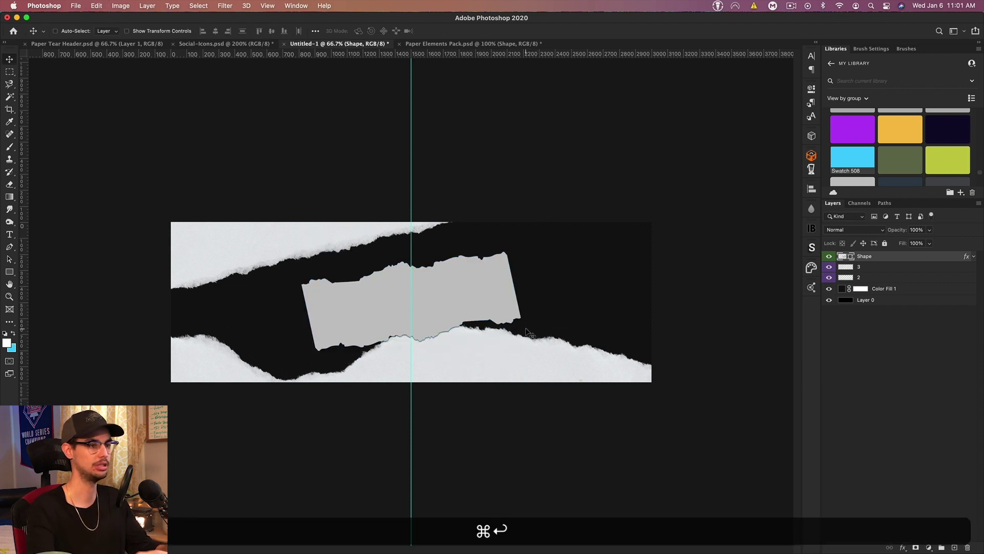
left_click(481, 44)
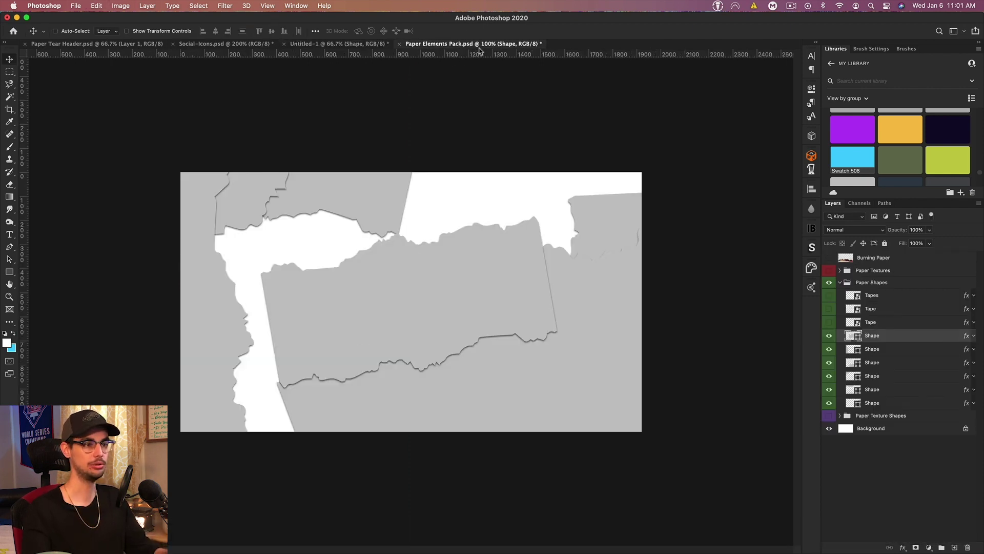
Step: Select the next grey Shape layer and paste it into the banner
left_click(829, 335)
left_click(828, 348)
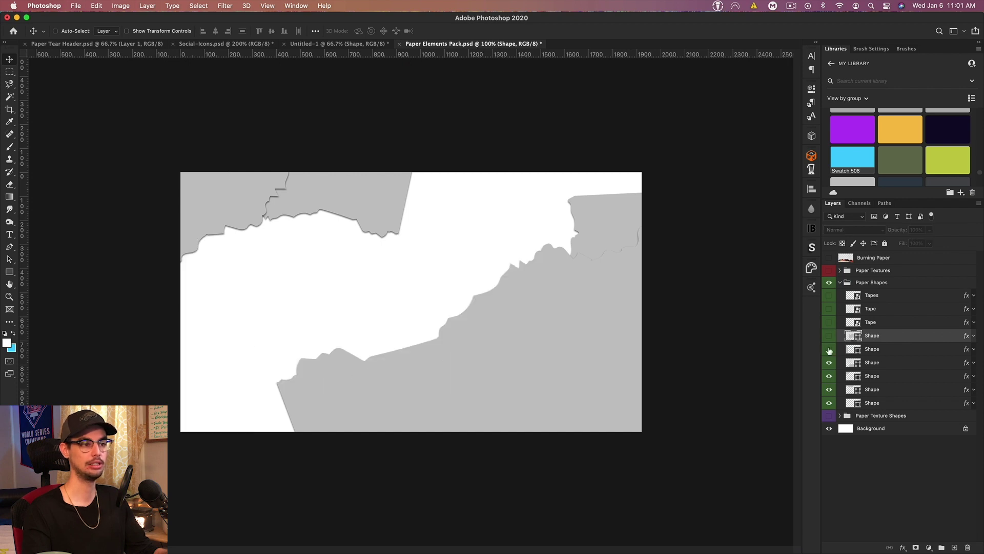
left_click(829, 349)
left_click(871, 348)
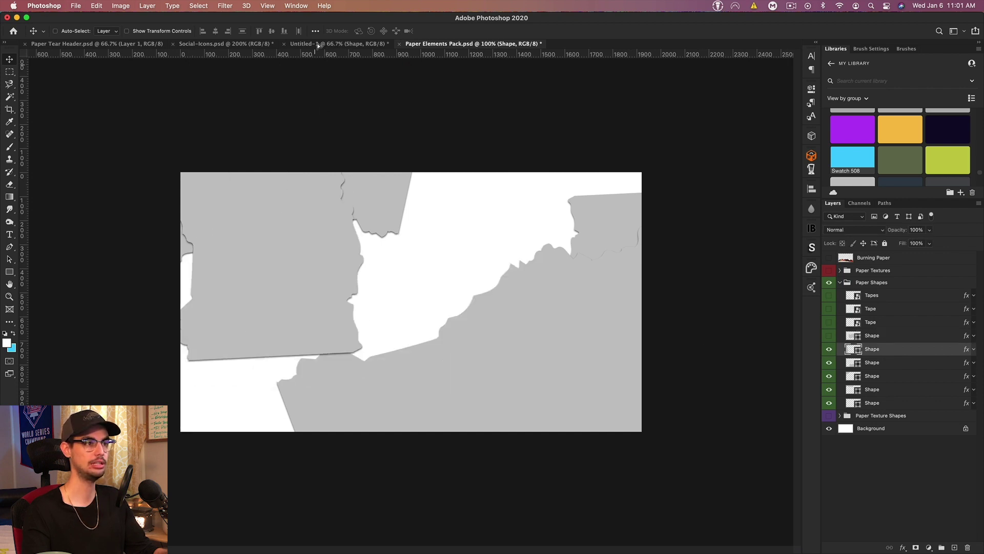
left_click(318, 44)
key("super+v")
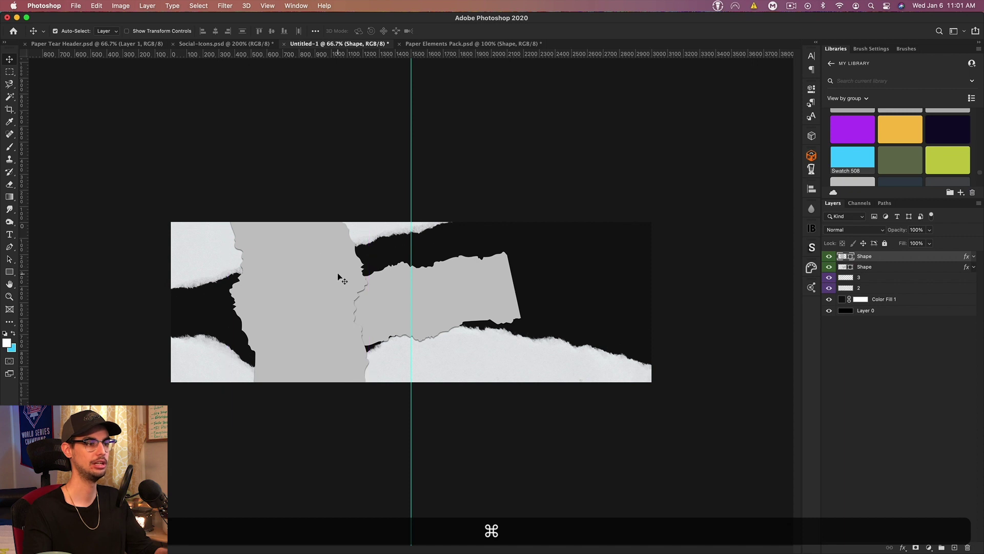
Step: Shrink the pasted shape to about 40%, tilt it and place it at the left
key("super+t")
left_click_drag(298, 144, 299, 316)
left_click_drag(351, 359, 245, 320)
key("Return")
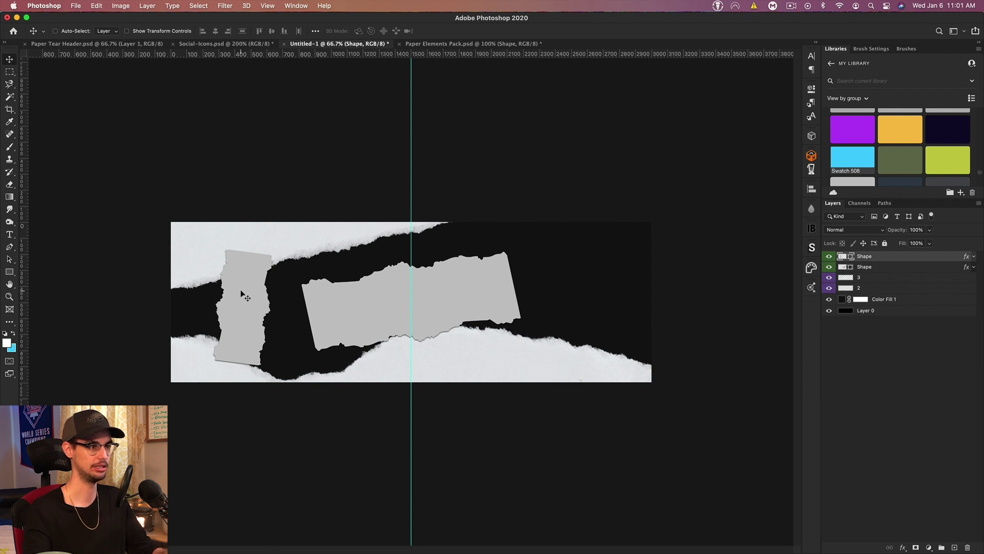
Step: Duplicate the left shape, enlarge the copy to ~329% and rotate it past the right edge
key("cmd+j")
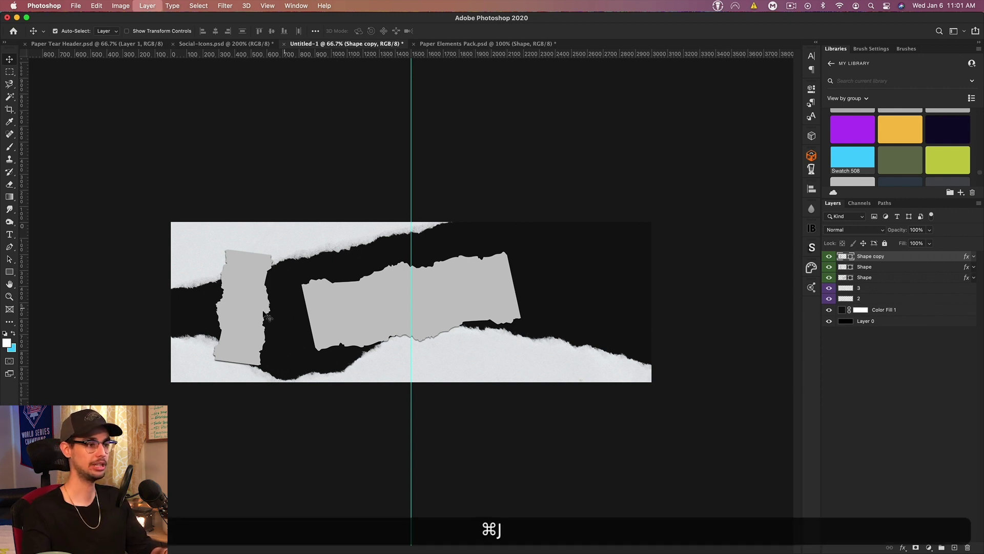
left_click_drag(244, 297, 589, 251)
key("cmd+t")
left_click_drag(643, 305, 678, 257)
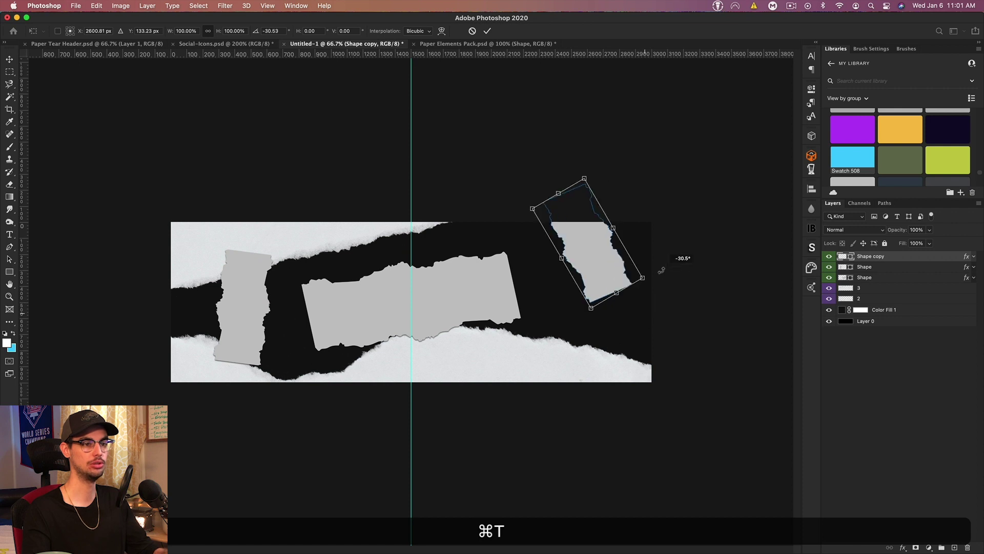
left_click_drag(617, 293, 786, 498)
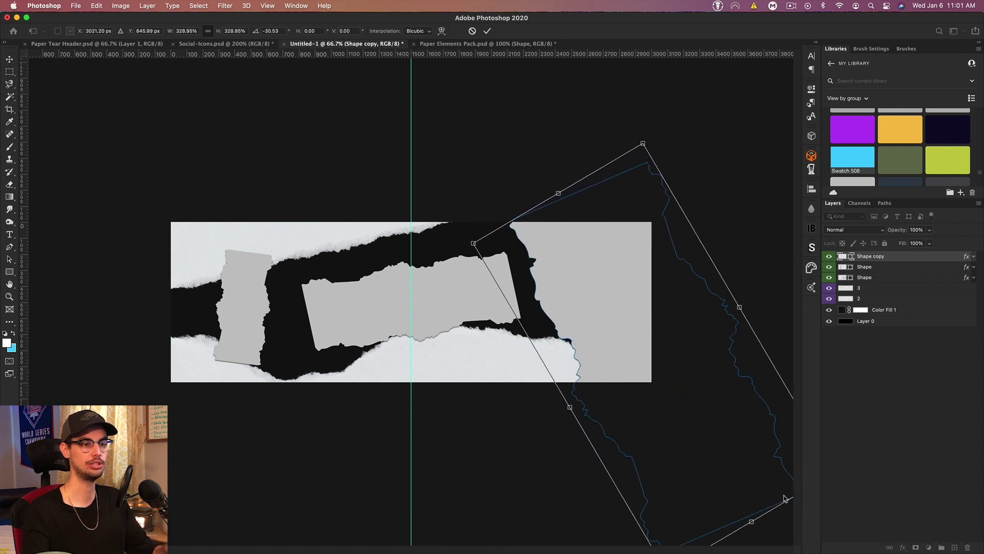
left_click_drag(649, 442, 655, 299)
left_click_drag(633, 413, 653, 413)
left_click_drag(661, 154, 640, 251)
left_click_drag(624, 471, 659, 455)
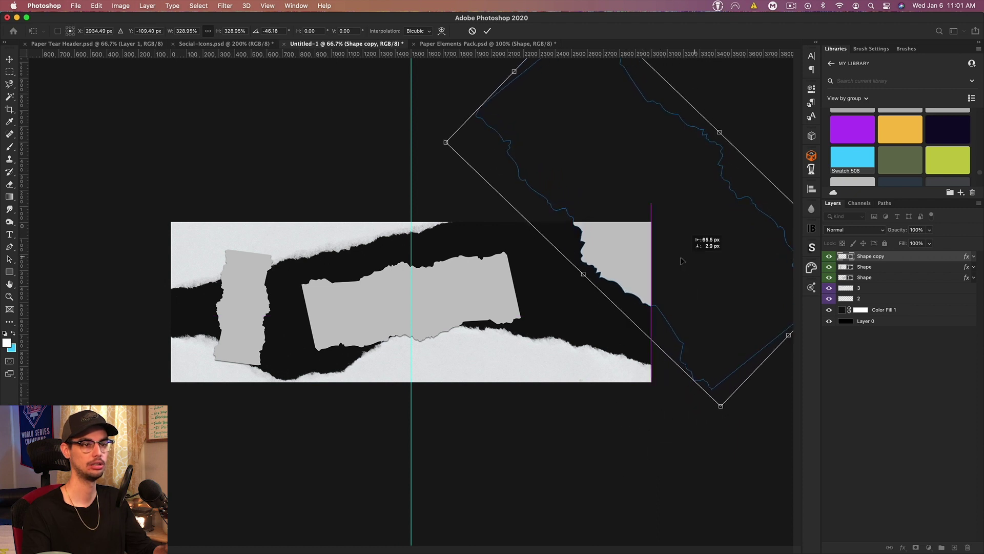
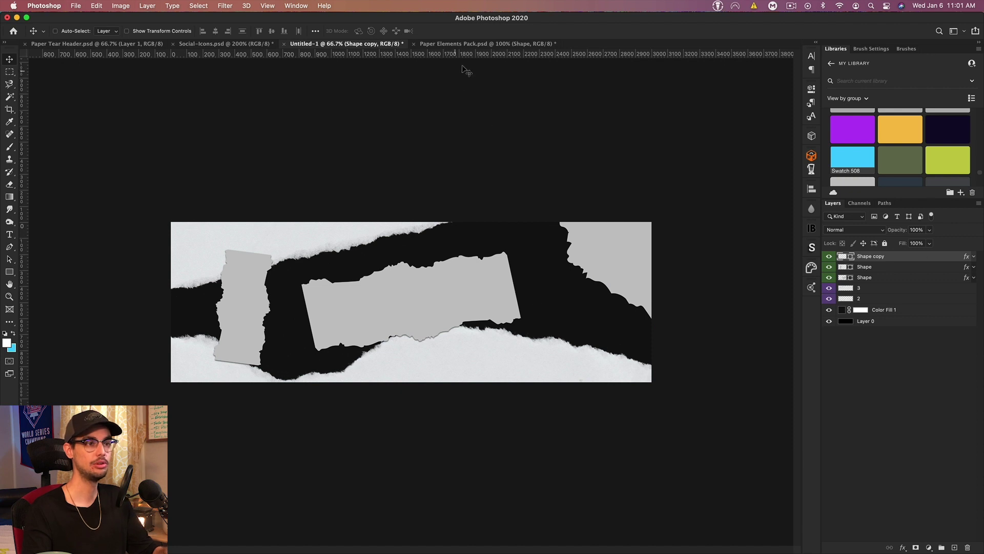
Step: Bring the Tapes layer from the Paper Elements Pack into the banner and scale it
left_click(459, 44)
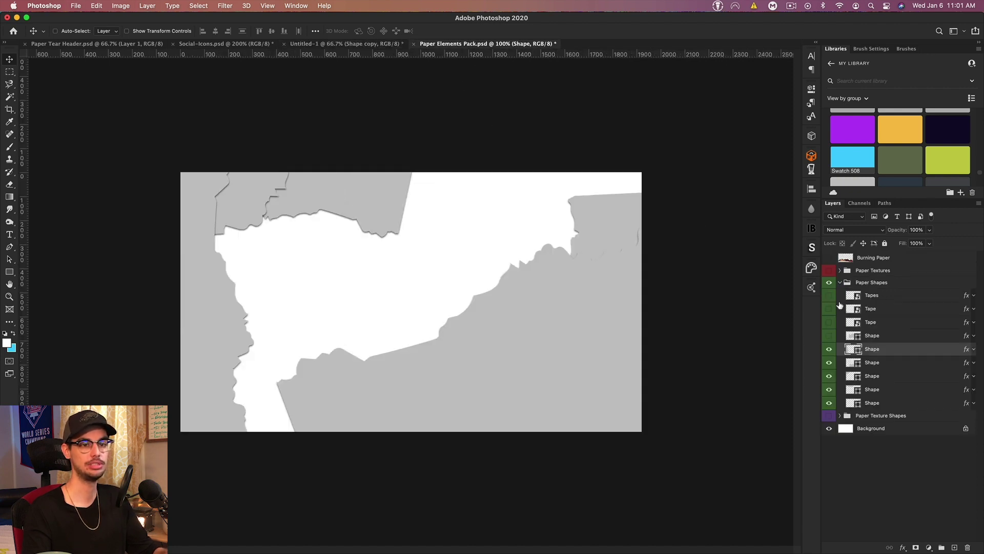
left_click(871, 300)
left_click_drag(287, 347, 510, 269)
key("super+t")
key("Return")
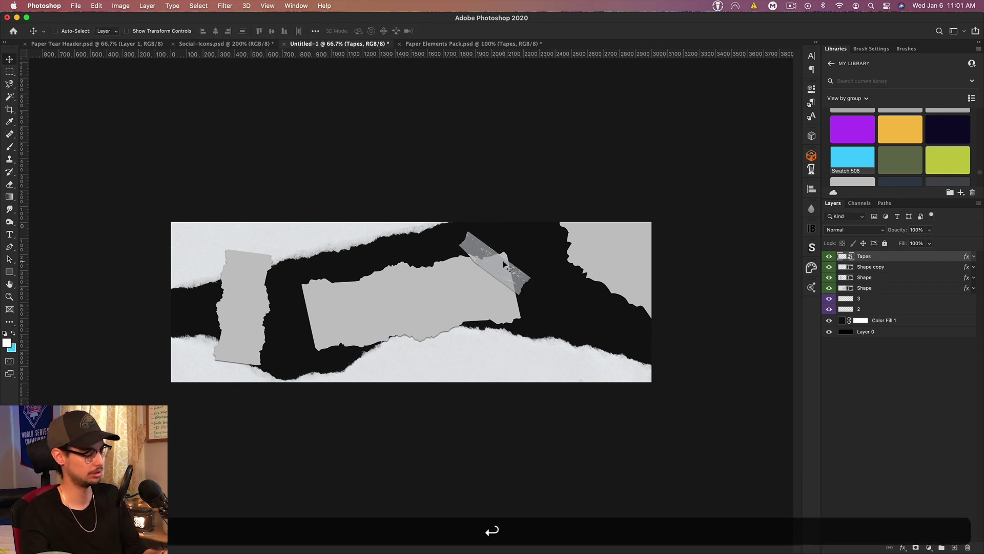
Step: Duplicate the tape and rotate the copy across the middle paper's lower-left corner
key("super+j")
left_click_drag(505, 264, 300, 336)
key("super+t")
left_click_drag(379, 319, 346, 325)
key("super+Return")
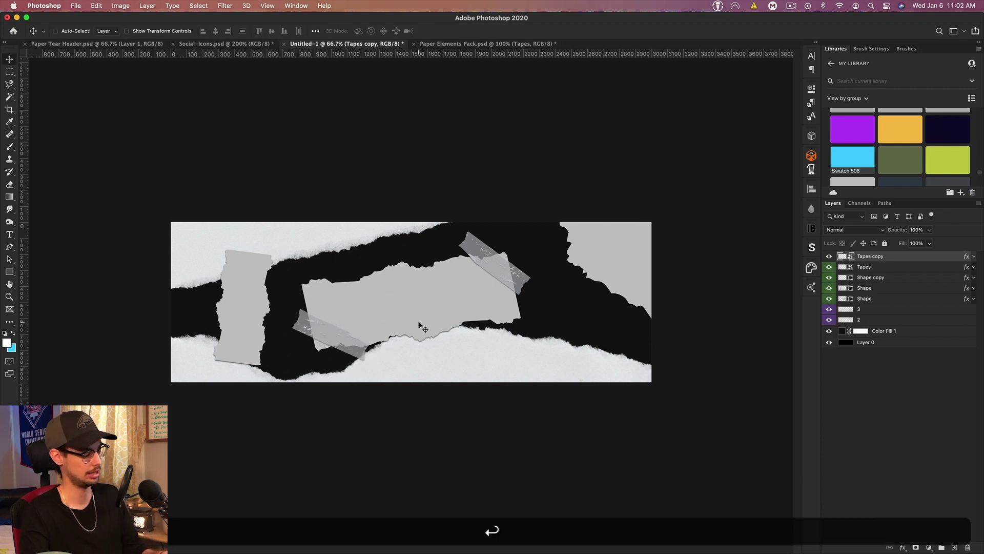
Step: Add a third tape strip, rotated and slightly shrunk, onto the left paper piece
key("super+j")
left_click_drag(420, 325, 234, 281)
key("super+t")
left_click_drag(291, 247, 267, 249)
key("Return")
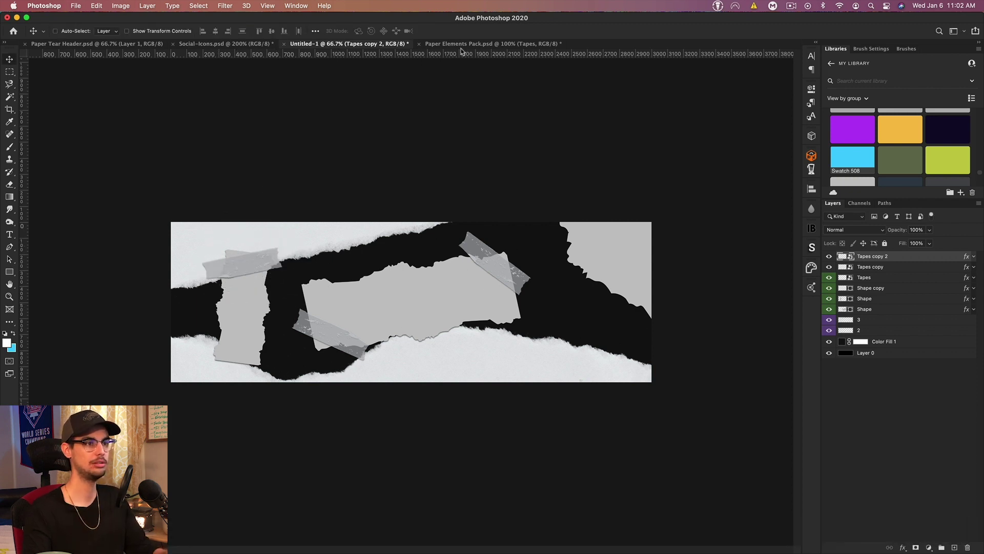
key("ctrl+Tab")
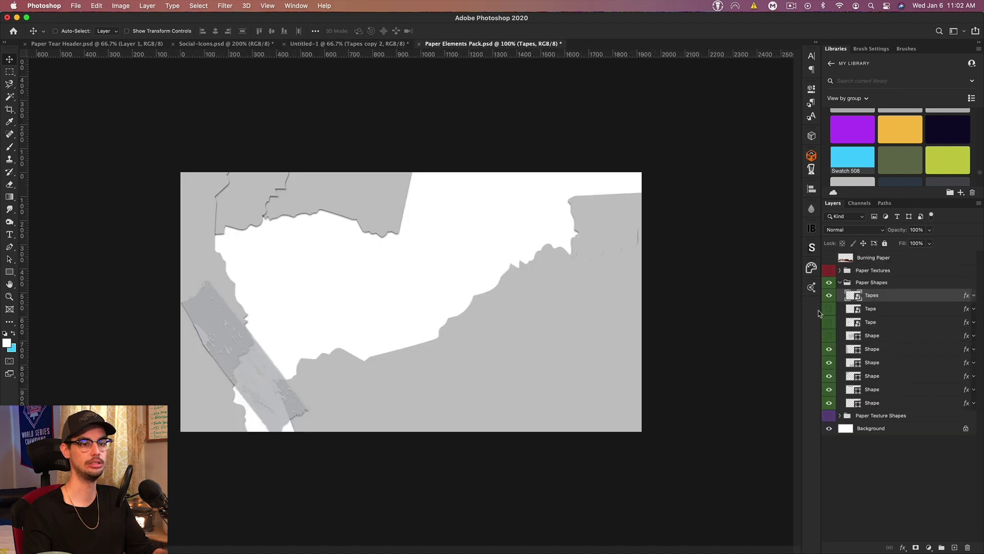
left_click(829, 308)
key("ctrl+shift+Tab")
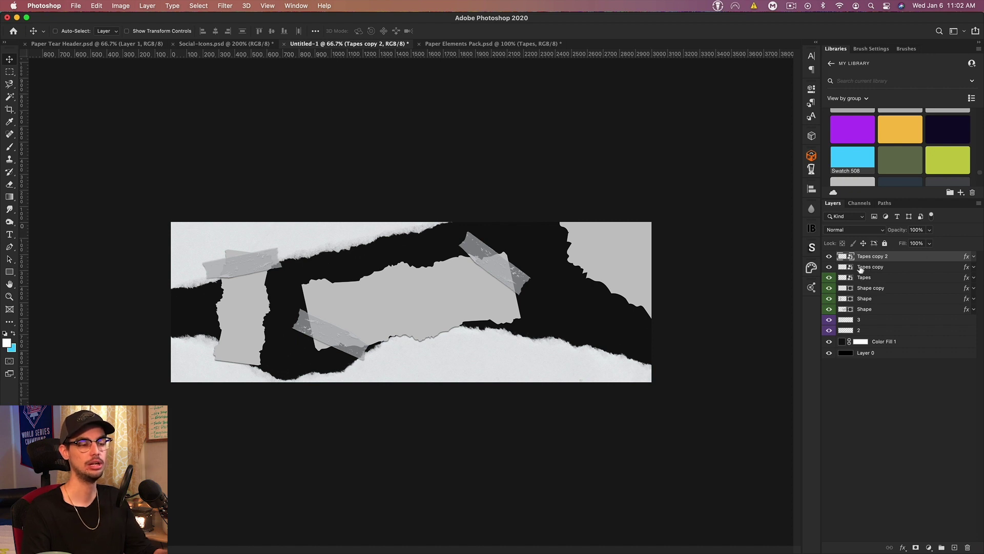
Step: Group layer 2 as 'Bottom' and layer 3 as 'Top Left'
left_click(828, 331)
left_click(829, 331)
left_click(869, 331)
key("super+g")
double_click(858, 331)
type("Bottom")
key("Return")
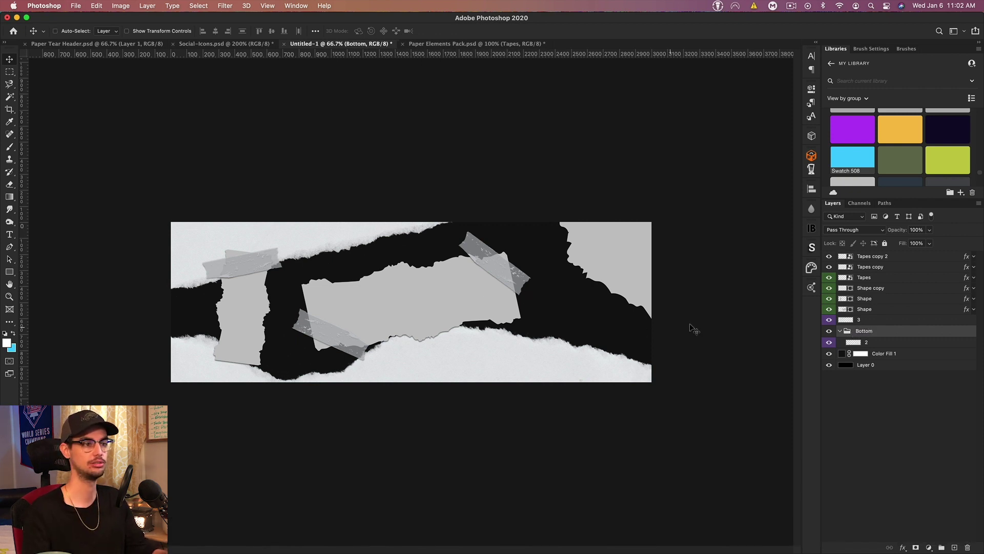
left_click(861, 320)
key("super+g")
double_click(864, 319)
type("Top Left")
key("Return")
Step: Group the middle paper with its tape layers as 'Middle'
left_click(837, 270, "shift")
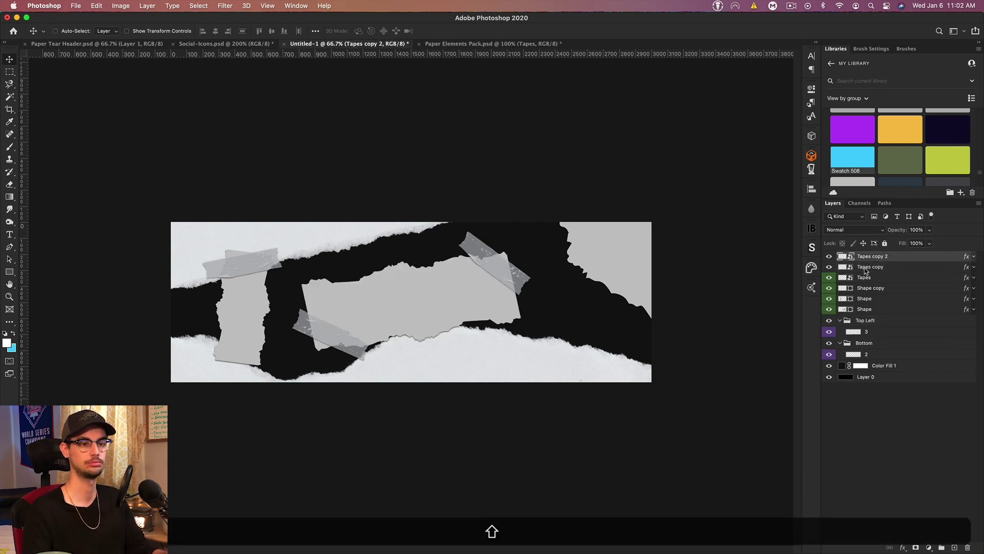
key("super+g")
double_click(864, 288)
type("Middle")
key("Return")
Step: Group the left paper with its tape as 'Left' and the right paper as 'Right'
left_click(864, 277)
left_click(872, 255, "super")
key("super+g")
double_click(860, 268)
type("Left")
key("Return")
key("super+g")
double_click(866, 256)
type("Right")
key("Return")
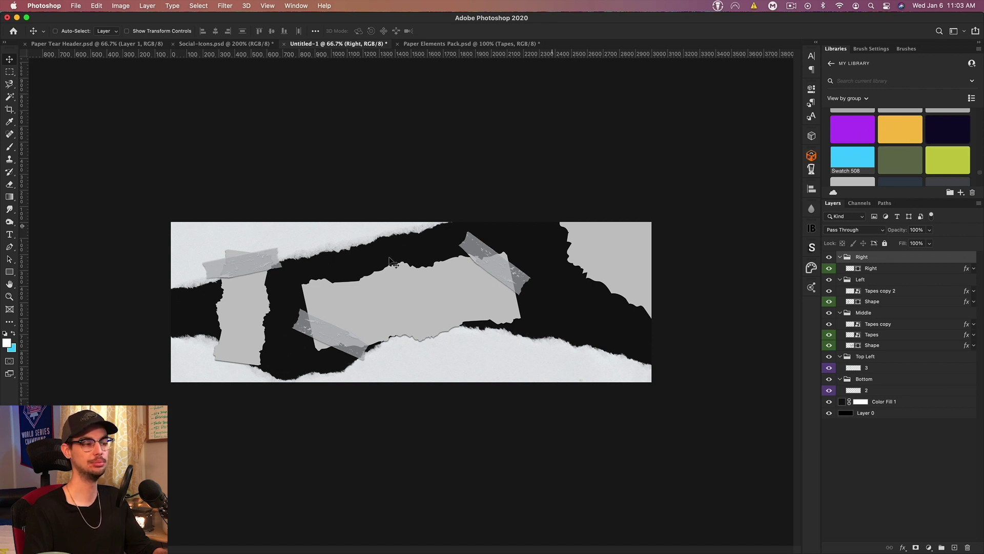
Step: Make cyan the foreground colour and copy its hex code 42cdff
left_click(13, 333)
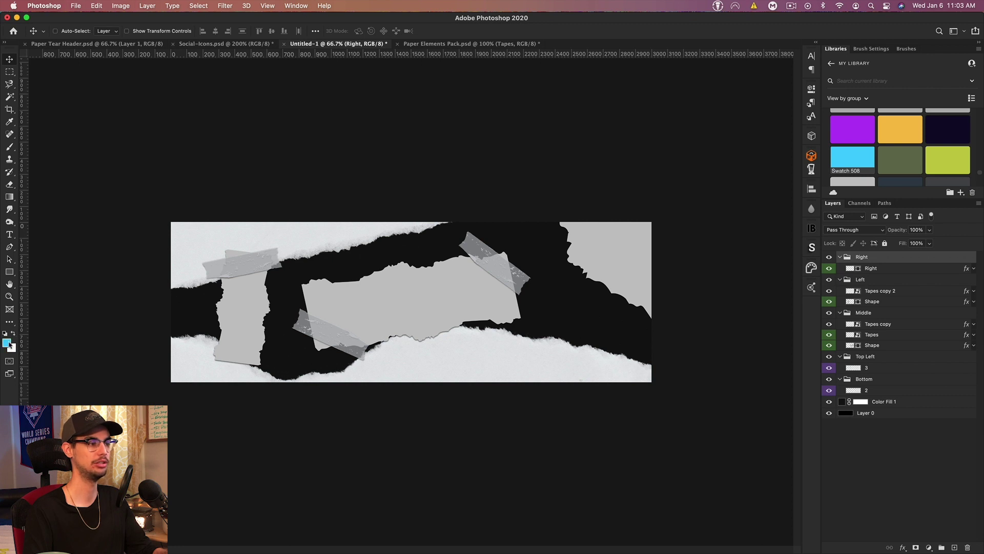
left_click(6, 342)
key("super+c")
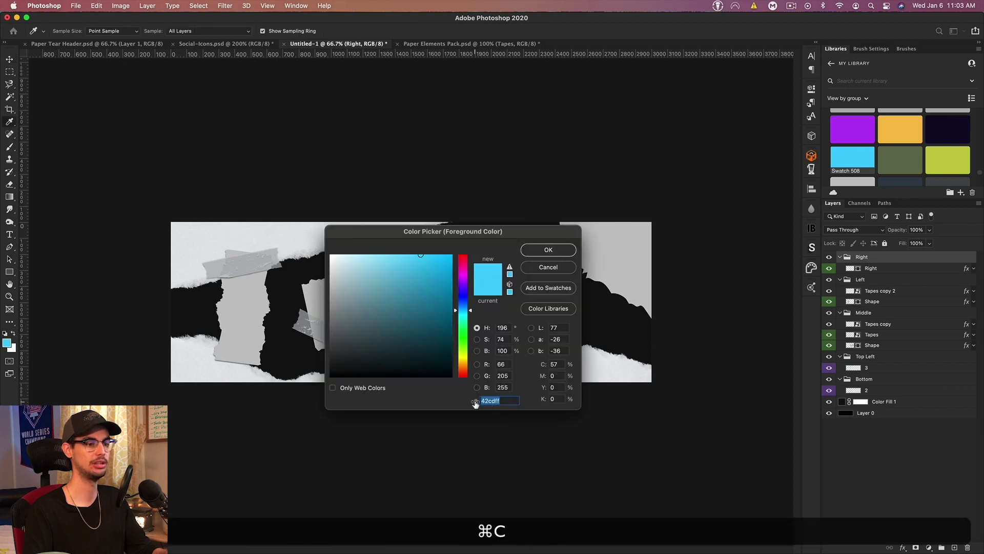
left_click(548, 249)
key("v")
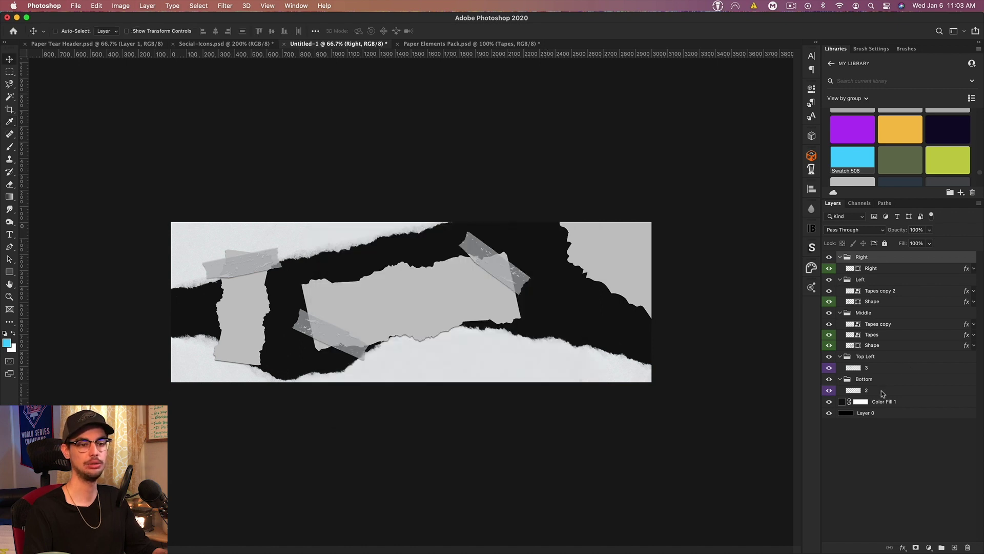
Step: Duplicate the bottom paper layer and give the copy a Multiply #42cdff Color Overlay
left_click(881, 391)
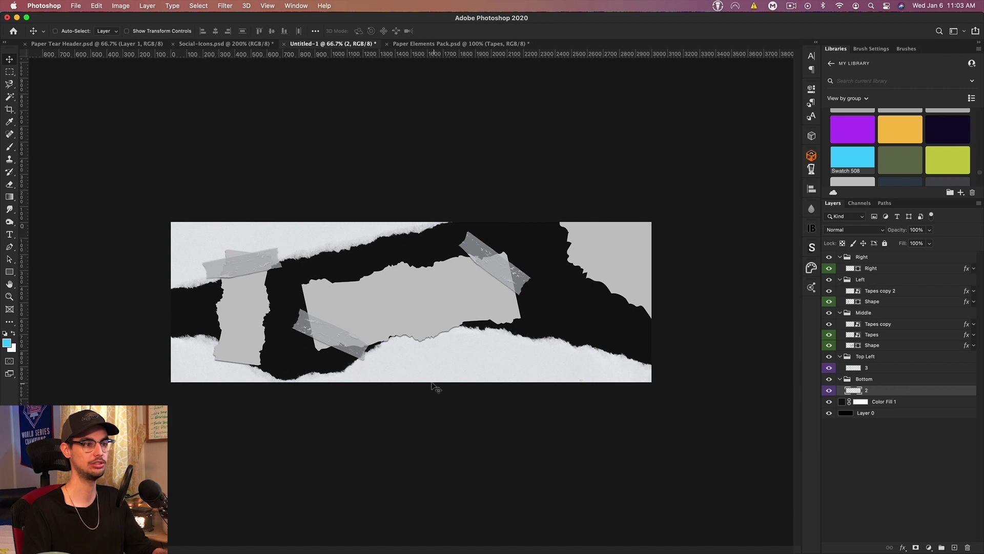
key("super+j")
double_click(891, 392)
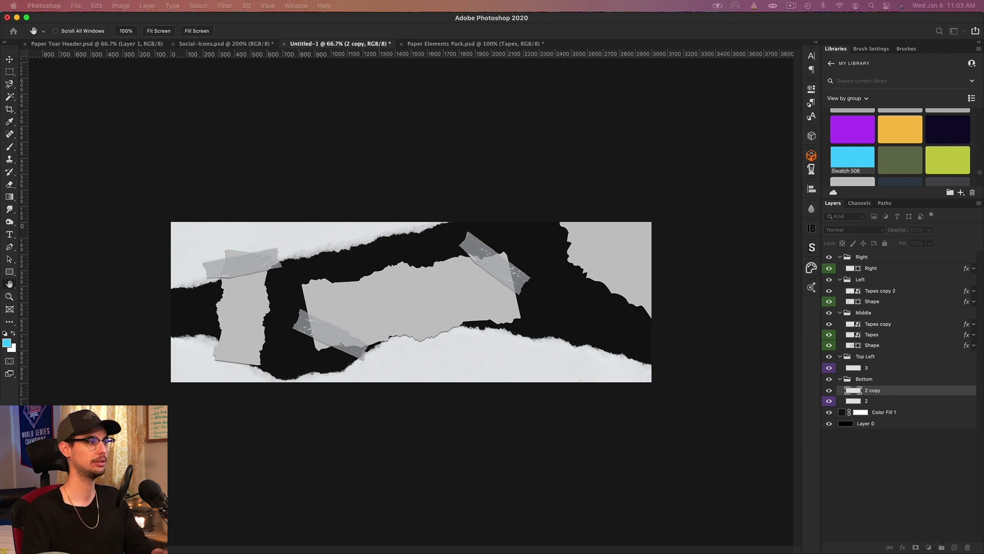
left_click(324, 477)
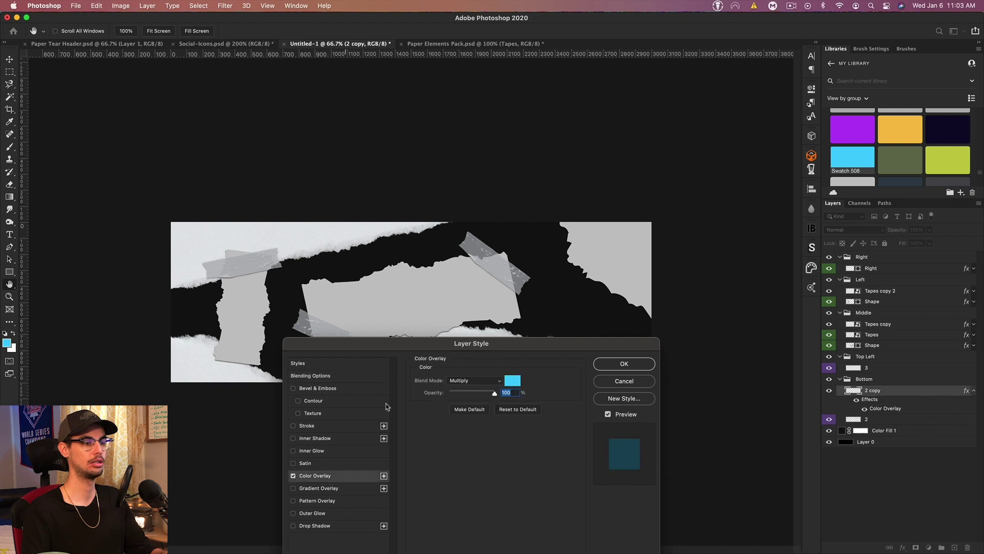
left_click(483, 269)
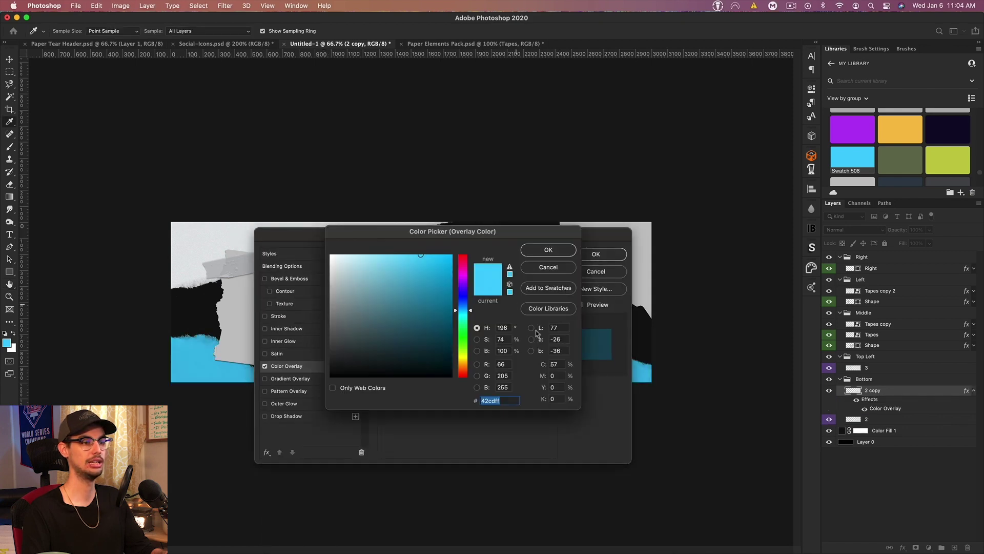
left_click(562, 267)
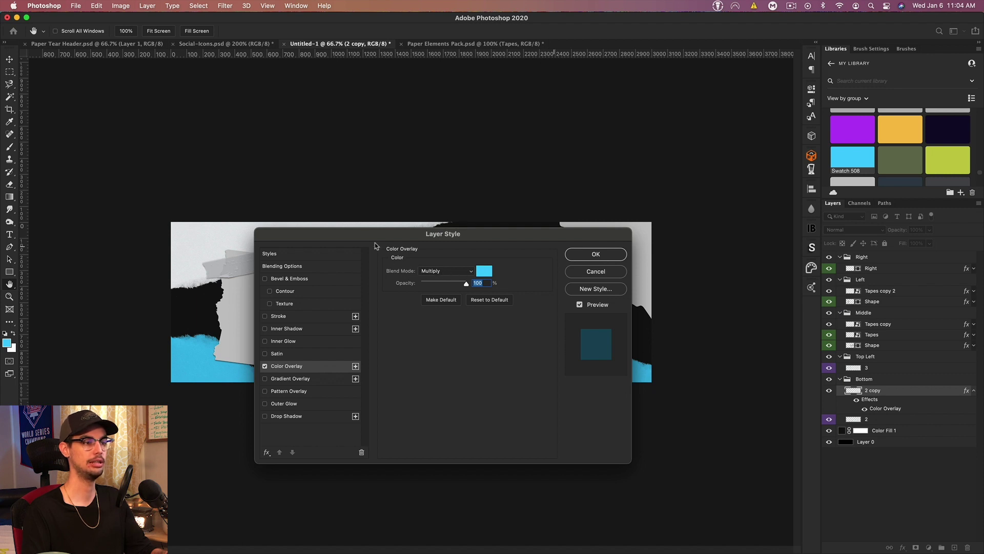
left_click_drag(375, 246, 635, 232)
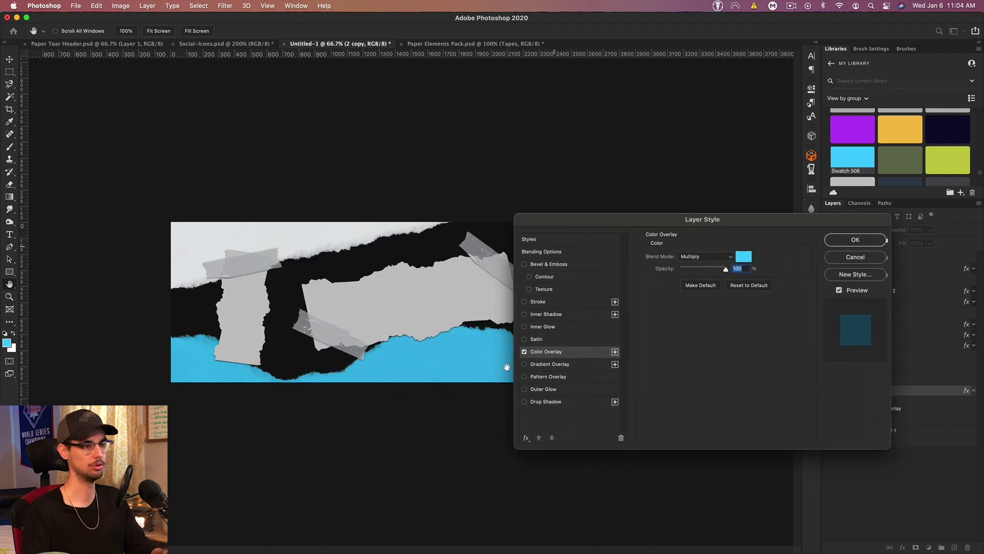
left_click(854, 240)
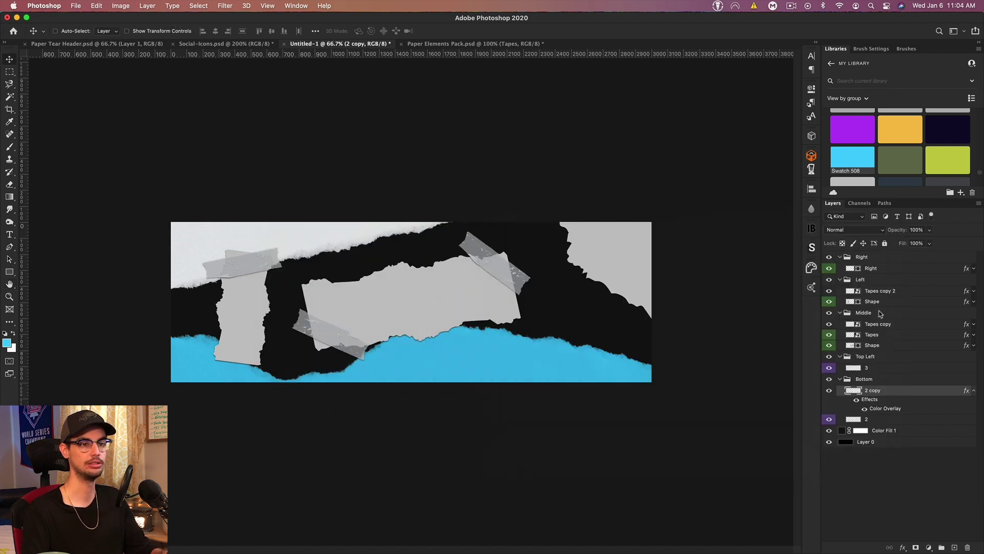
Step: Copy the 2 copy layer's style and paste it onto layer 3
right_click(877, 396)
left_click(792, 324)
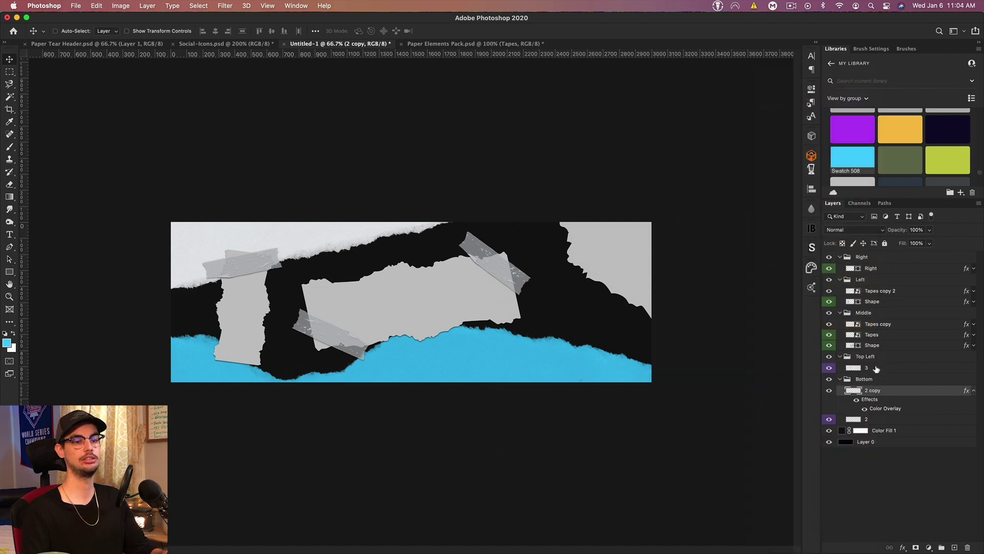
right_click(876, 369)
left_click(792, 337)
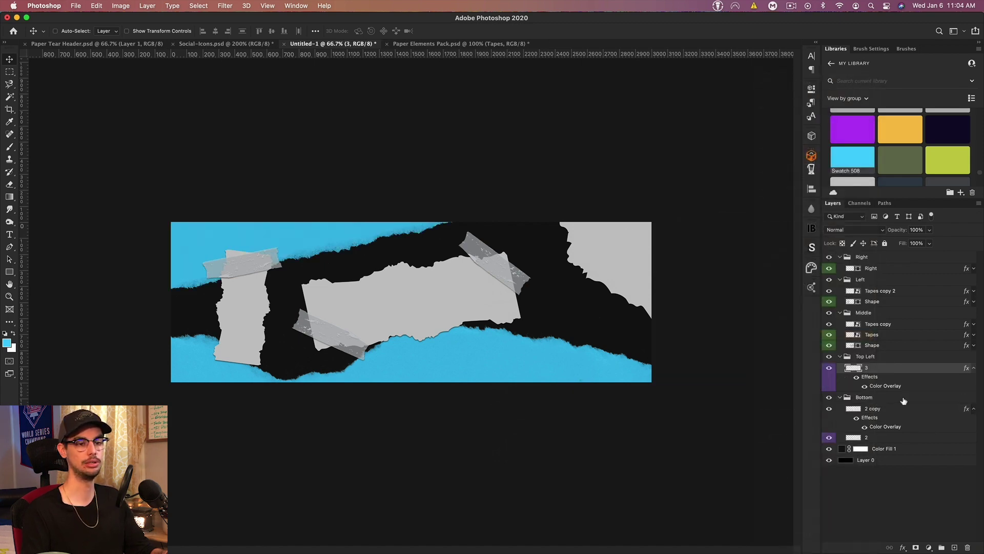
Step: Undo the overlay on layer 3, duplicate it, and paste the cyan overlay onto 3 copy
key("super+z")
key("super+j")
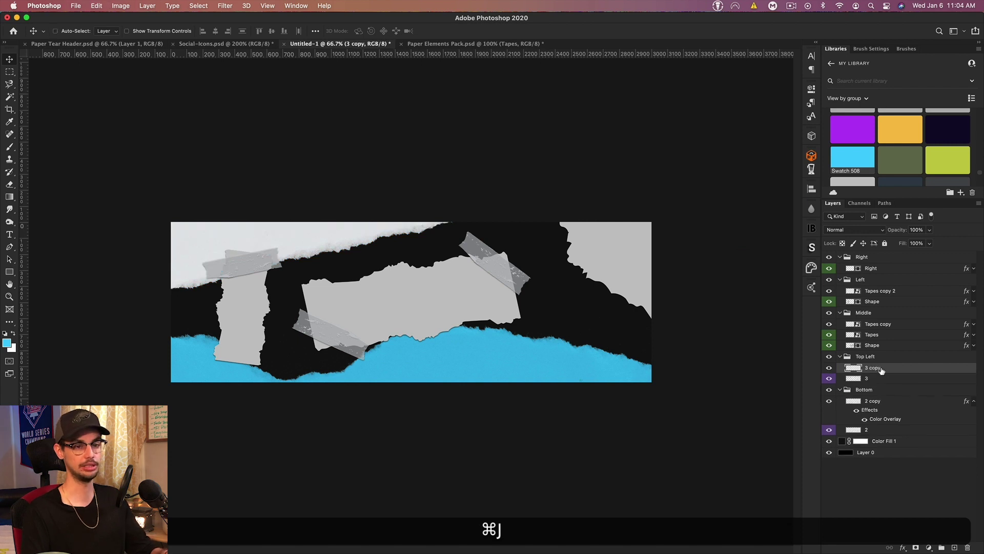
right_click(881, 370)
left_click(809, 334)
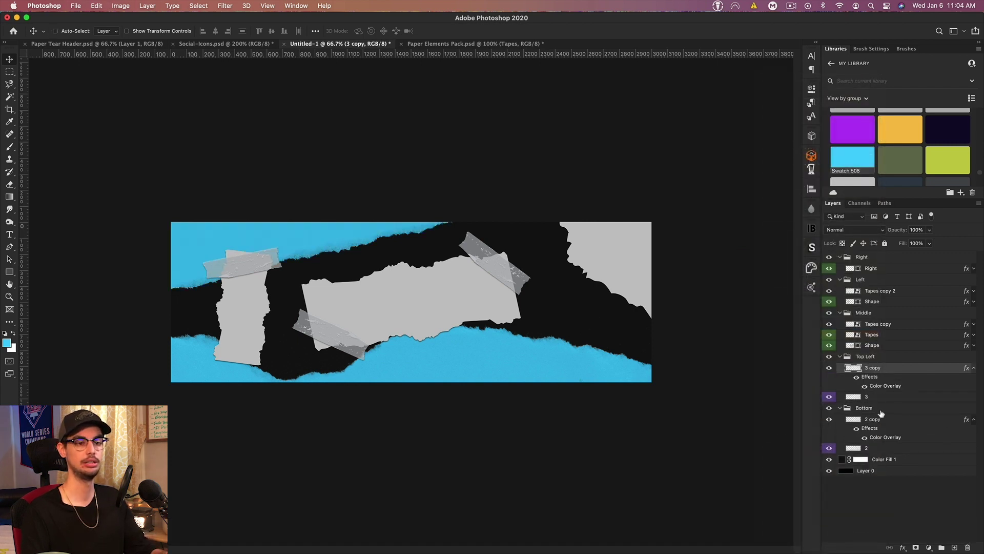
Step: Apply a Warp transform to the top-left paper copy
key("super+t")
right_click(314, 250)
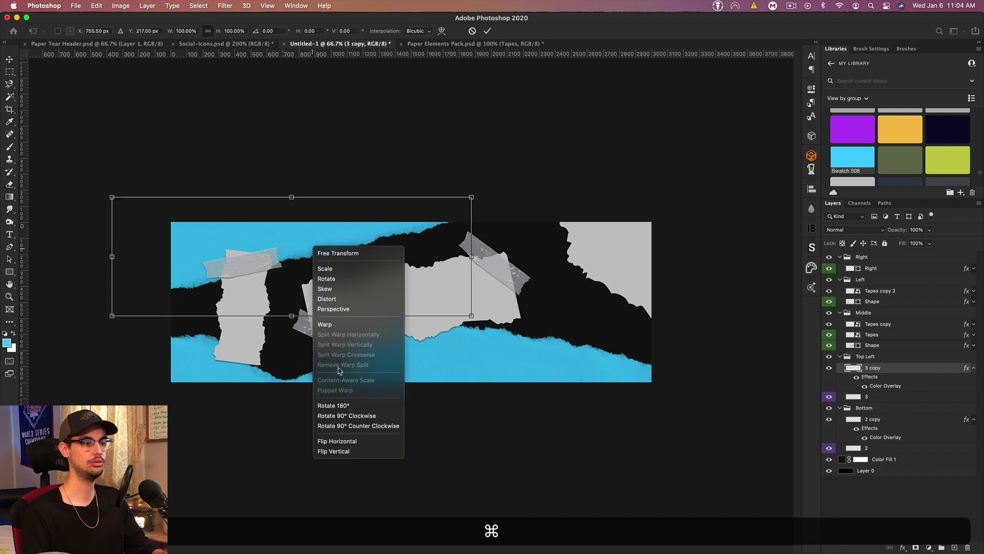
left_click(328, 325)
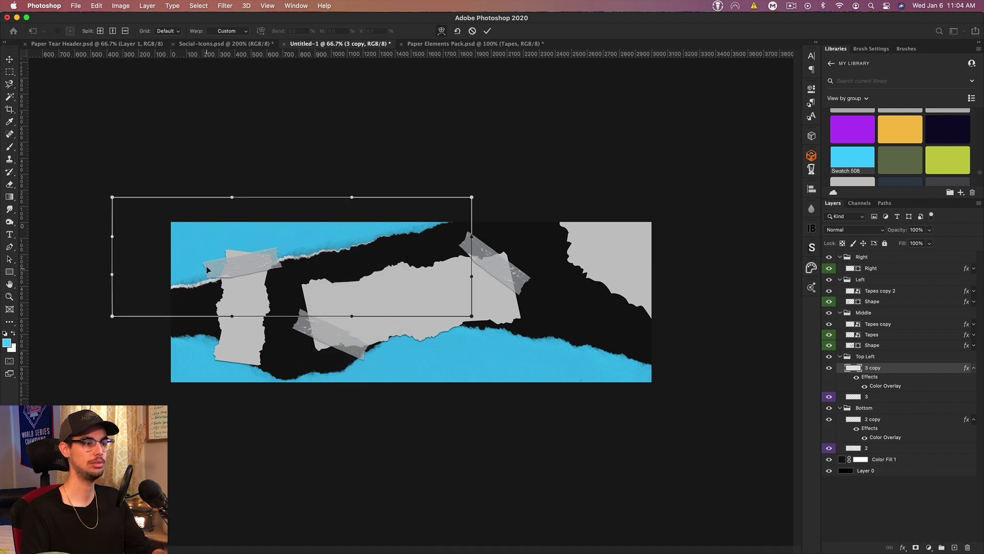
key("Return")
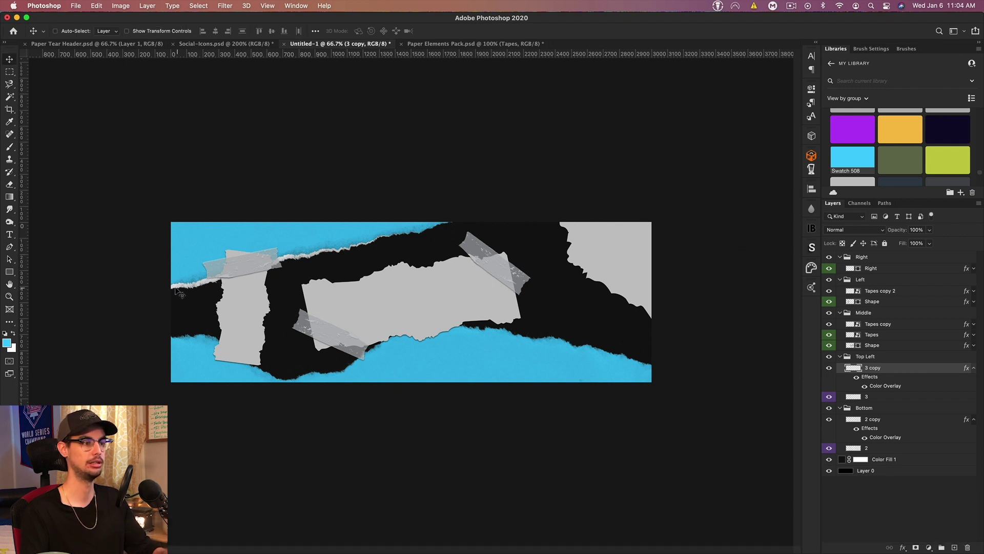
Step: Warp the bottom paper copy, bending its edges down to reveal a white torn rim
left_click(881, 420)
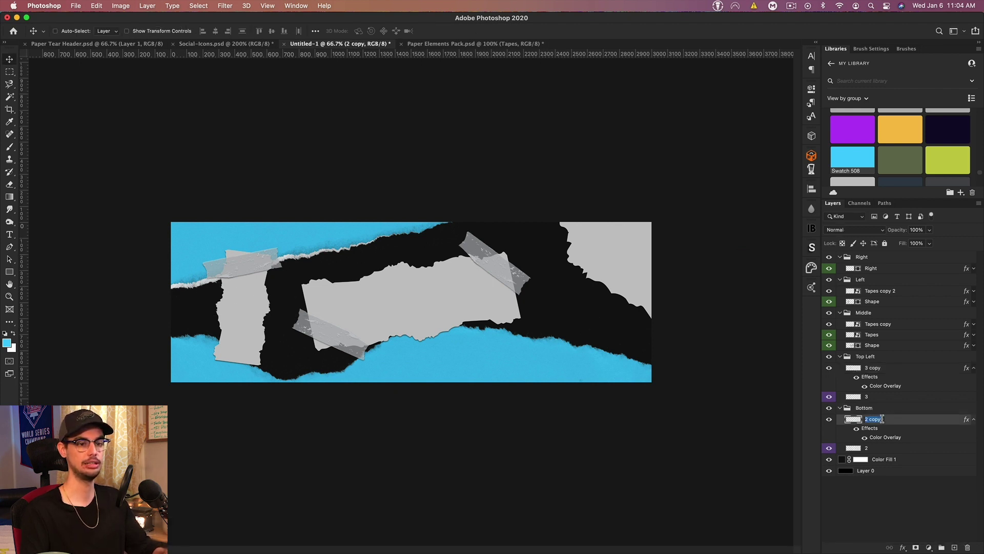
key("super+t")
right_click(422, 330)
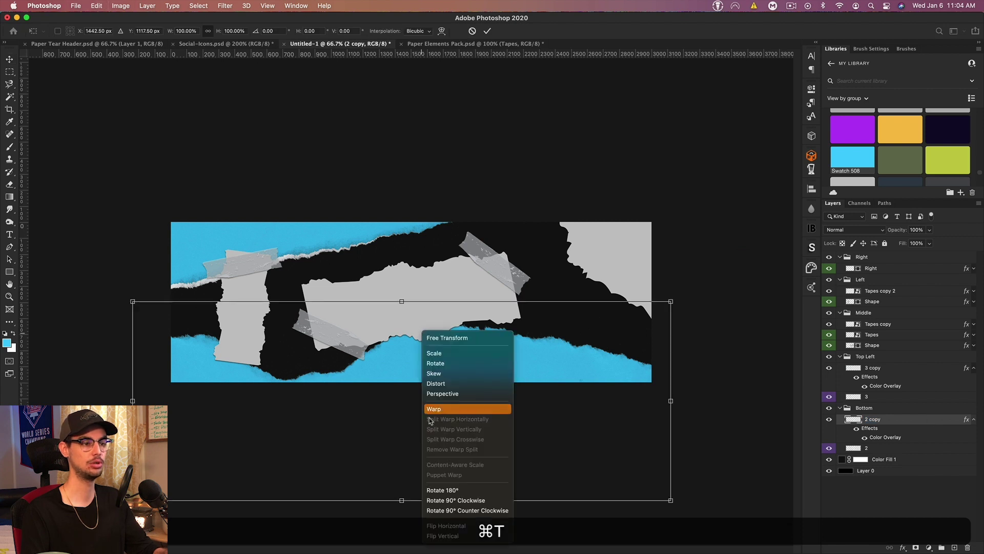
left_click(441, 353)
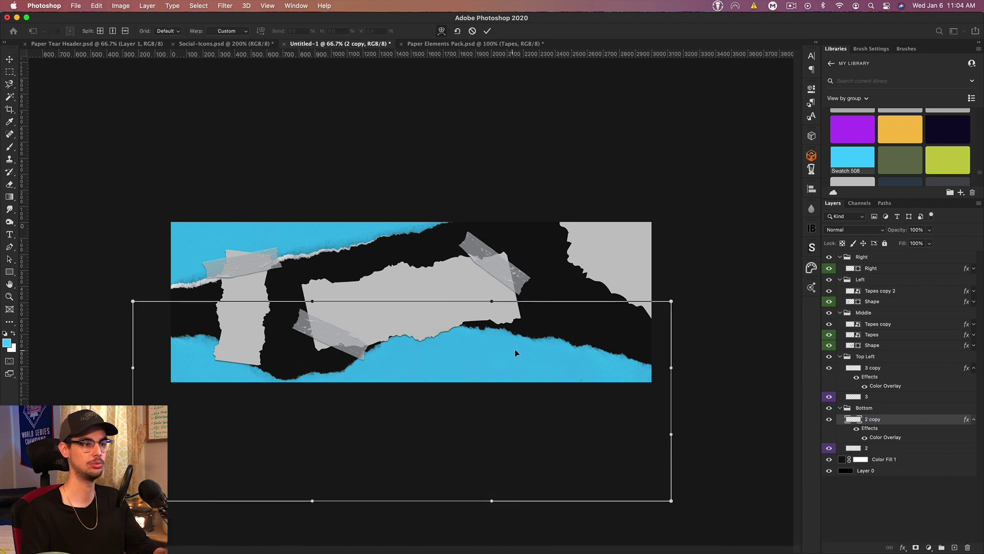
left_click_drag(592, 356, 589, 358)
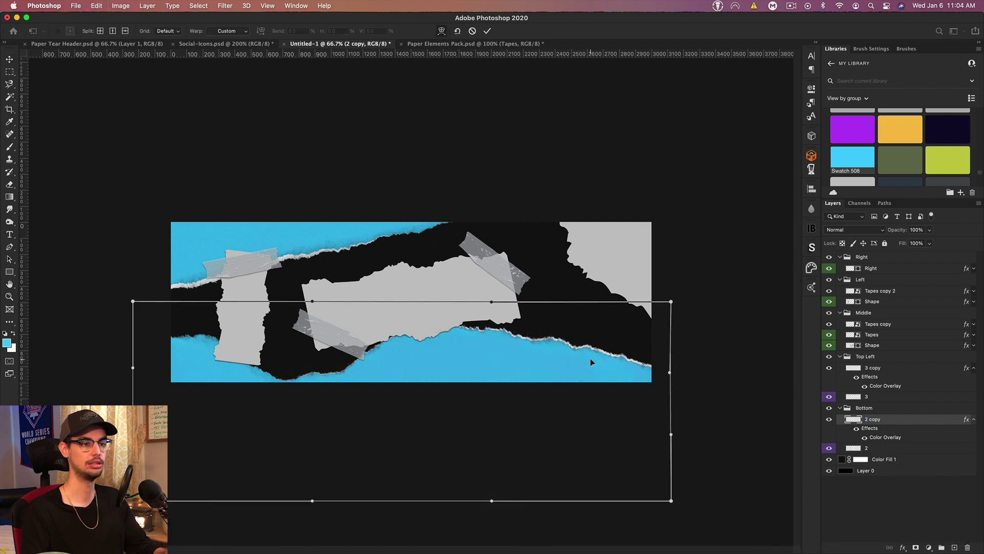
left_click_drag(166, 361, 167, 366)
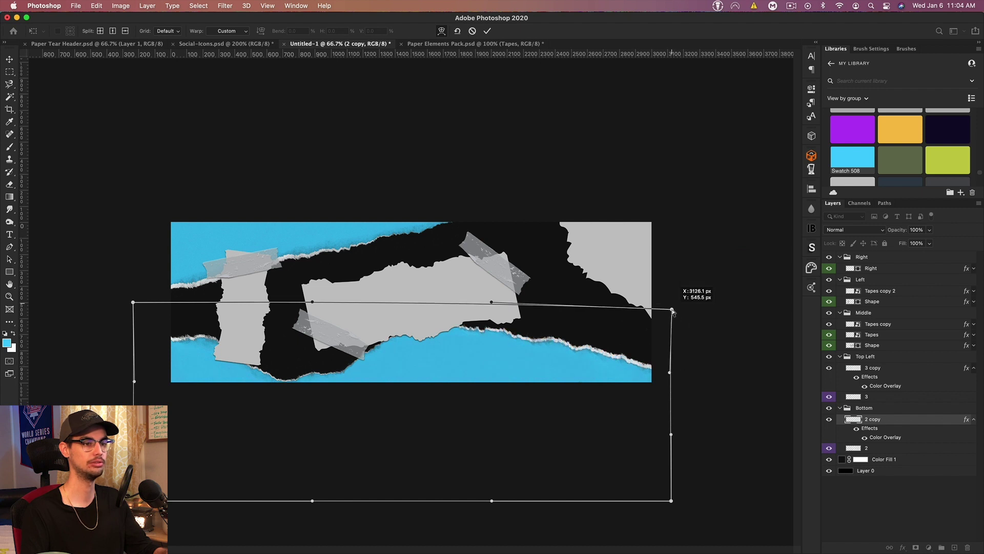
key("Return")
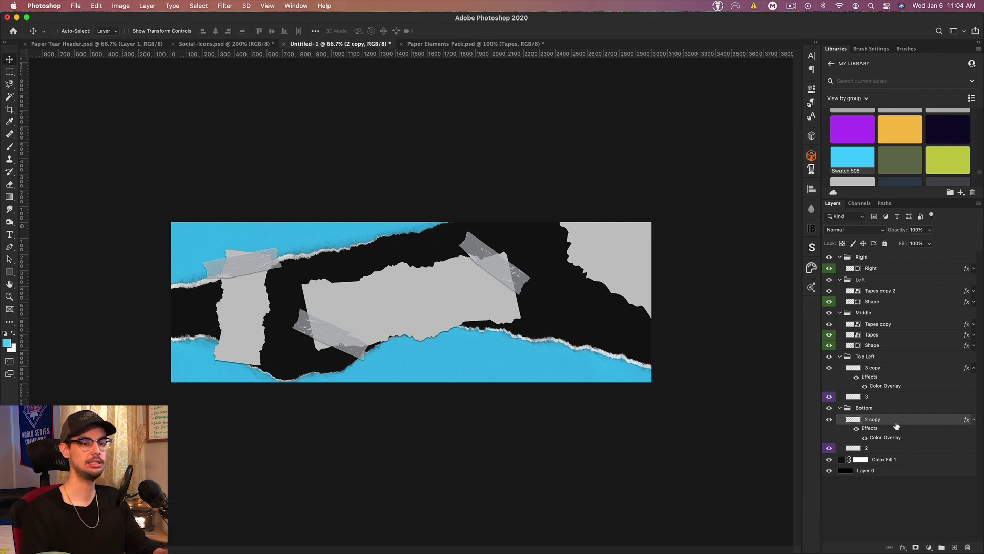
right_click(872, 424)
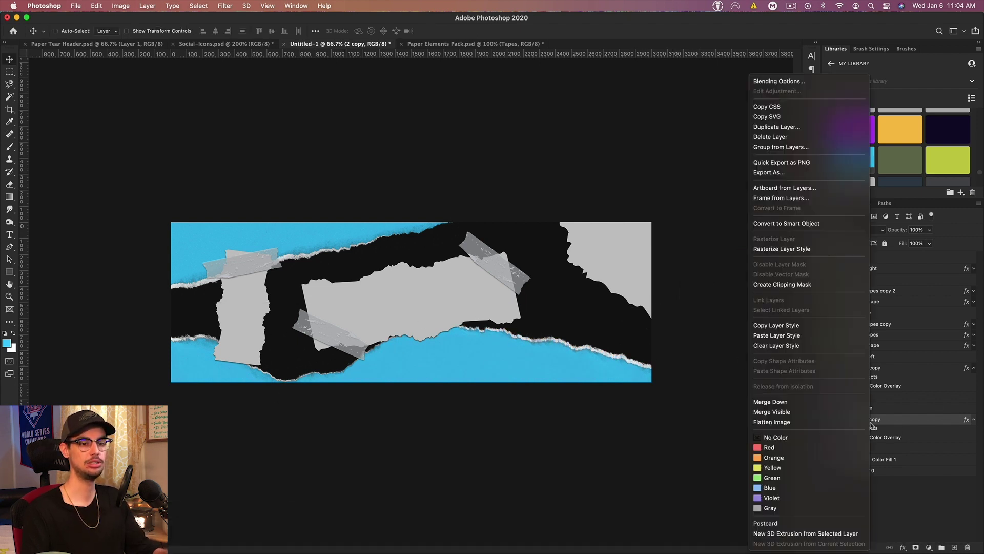
Step: Rasterize the layer styles of both the 2 copy and 3 copy layers
left_click(782, 249)
right_click(883, 370)
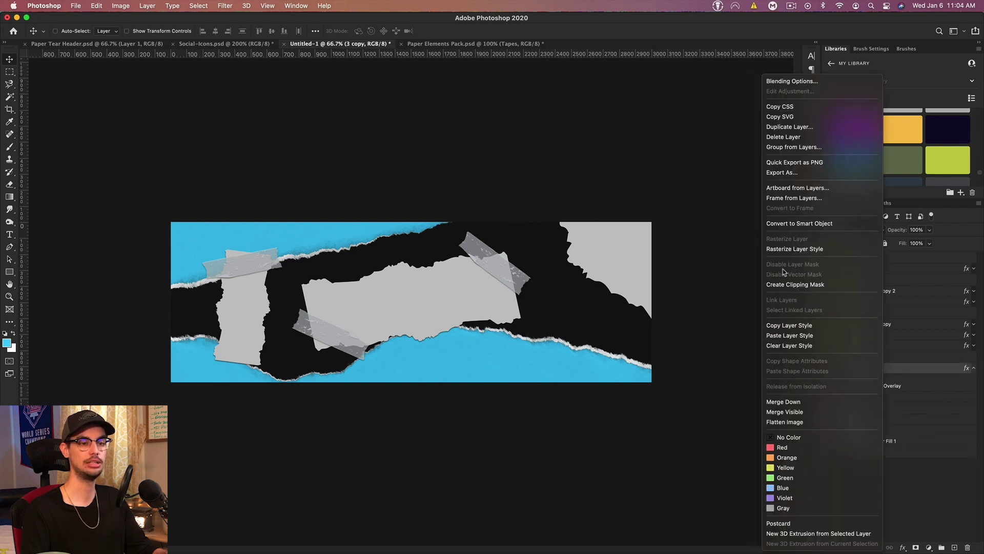
left_click(784, 250)
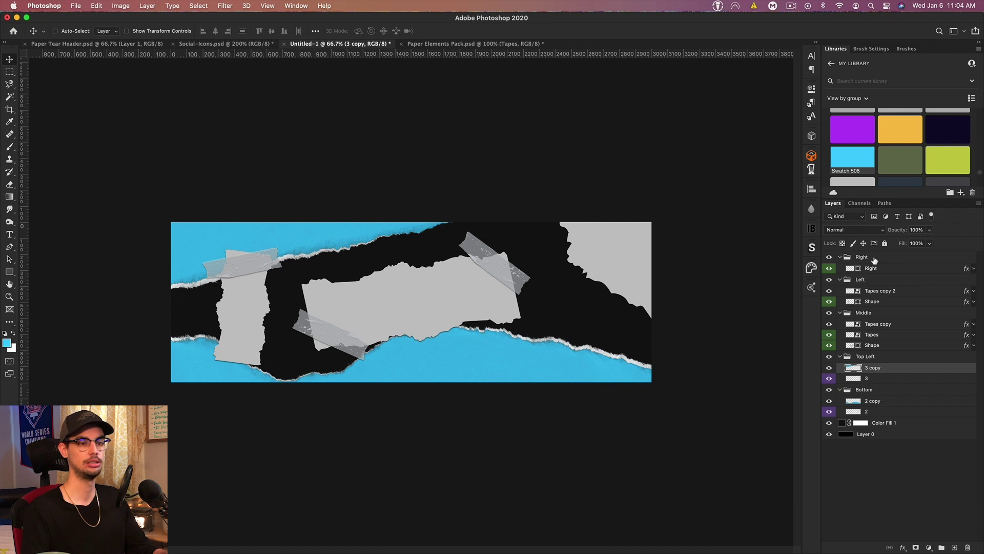
Step: In the Paper Elements Pack, open the Paper Textures group and pick the wrinkled texture
left_click(430, 45)
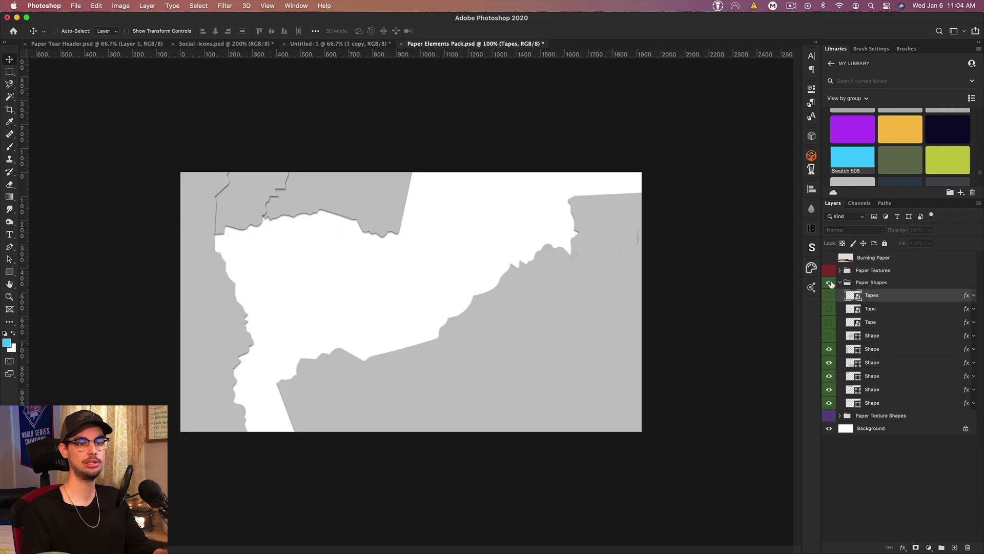
left_click(829, 283)
left_click(839, 282)
left_click(830, 270)
left_click(840, 270)
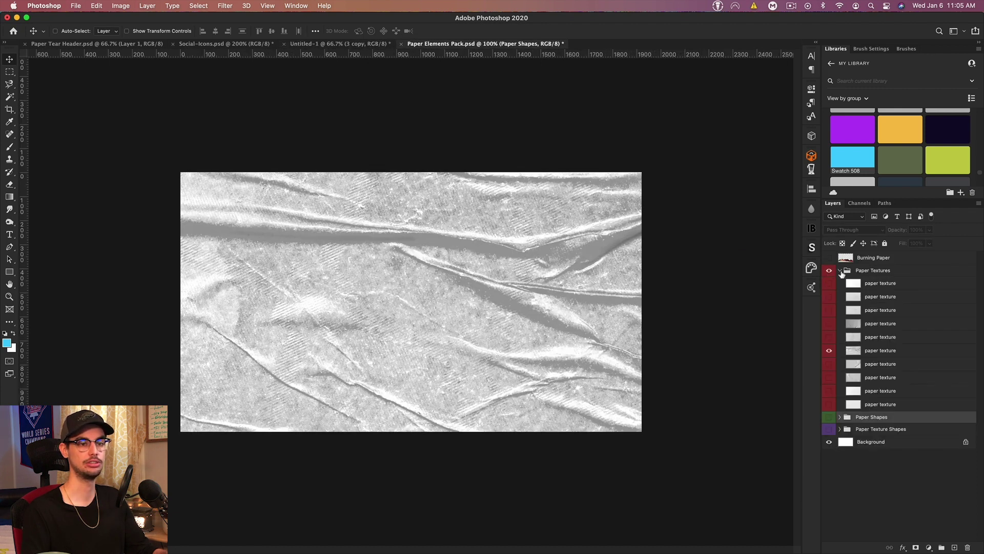
left_click(833, 350)
left_click(829, 283)
left_click(829, 283)
left_click(828, 296)
left_click(827, 296)
left_click(828, 296)
left_click(829, 309)
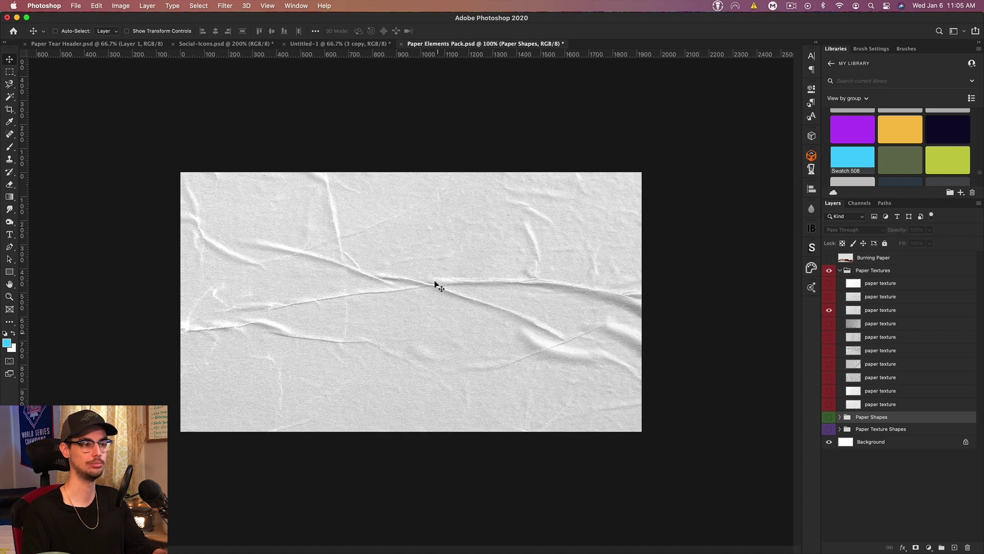
left_click(880, 310)
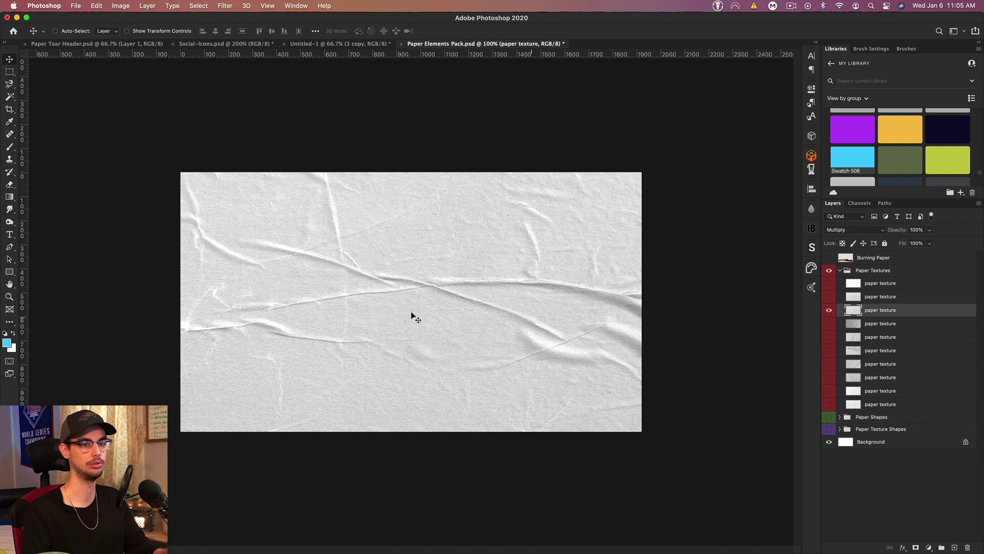
Step: Bring the wrinkled texture into the banner, move it to the top, and stretch it across
left_click_drag(330, 221, 311, 48)
left_click_drag(403, 271, 419, 273)
left_click_drag(873, 365, 874, 252)
key("super+t")
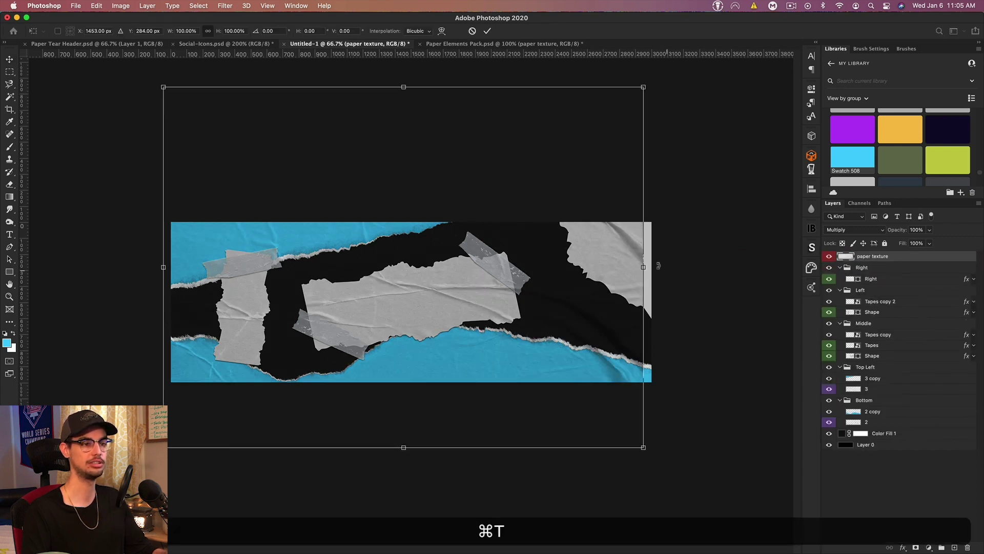
left_click_drag(644, 267, 653, 264)
left_click_drag(580, 257, 588, 269)
key("Return")
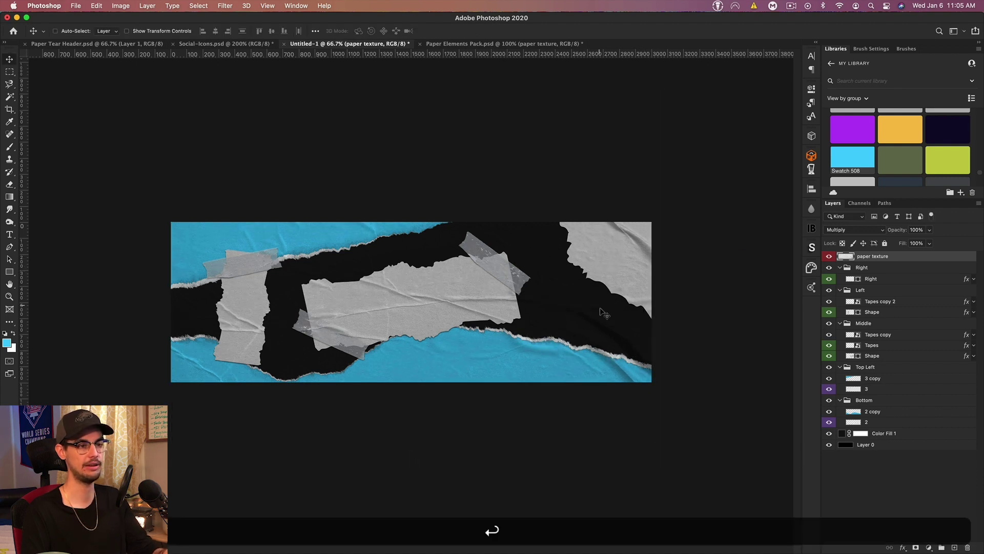
Step: Add the speckled paper texture on top of the banner
left_click(496, 45)
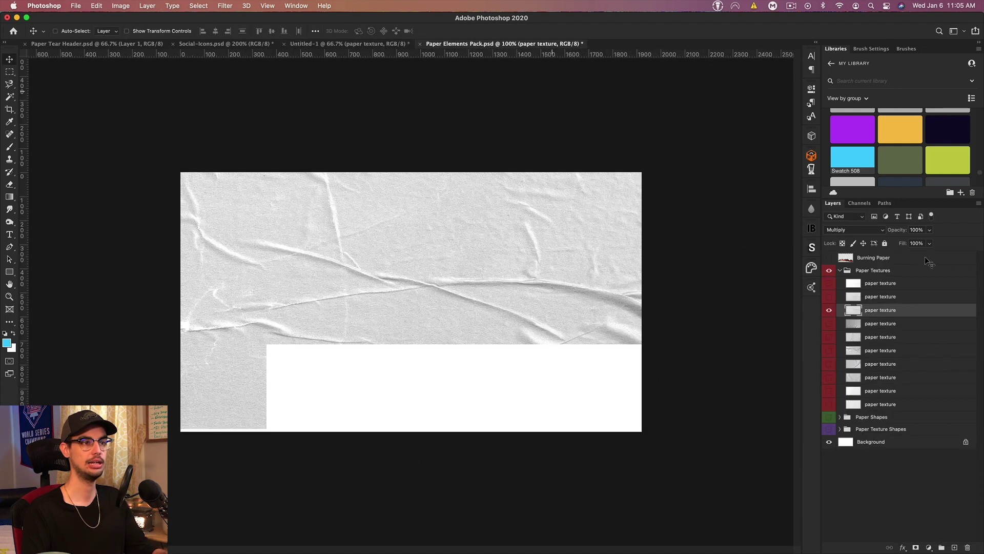
left_click(829, 309)
left_click(829, 391)
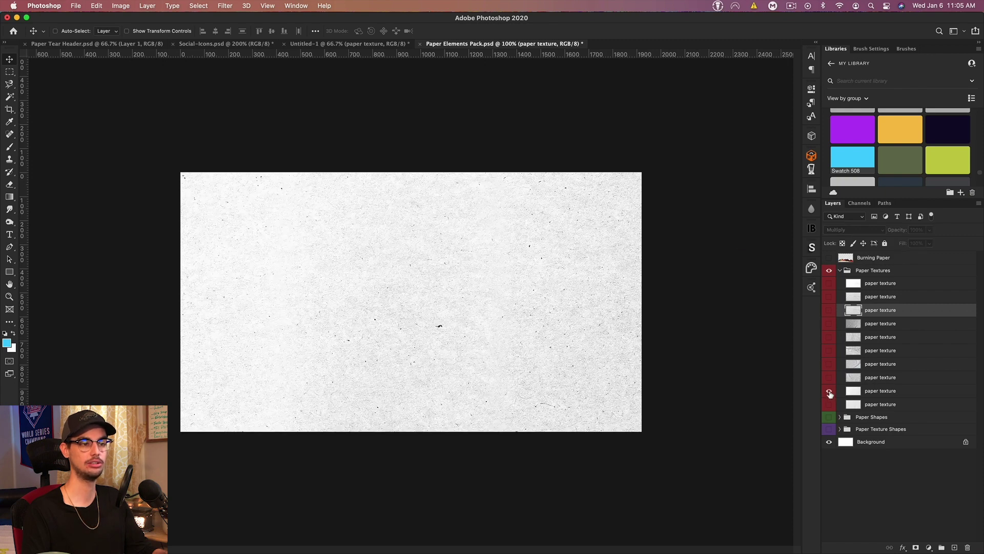
left_click(873, 395)
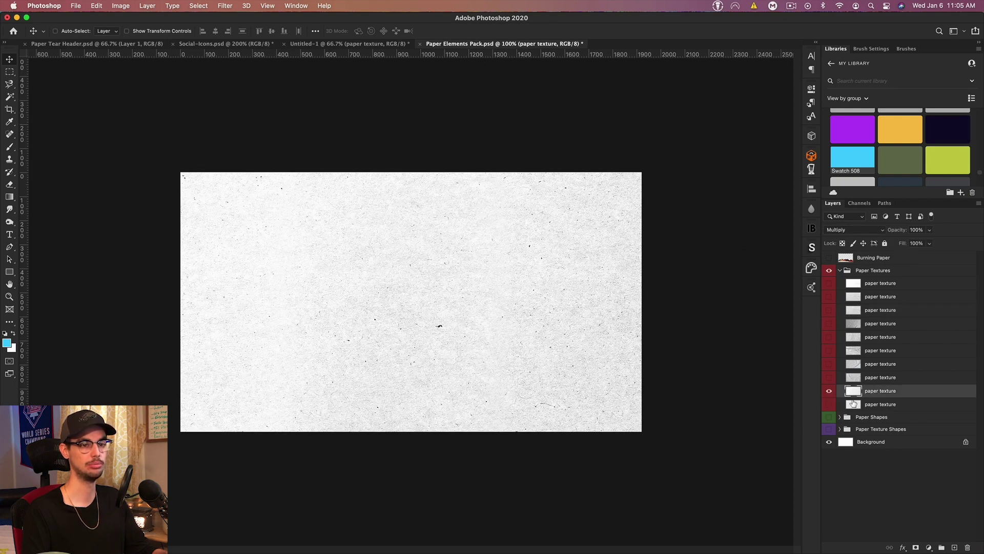
left_click(332, 44)
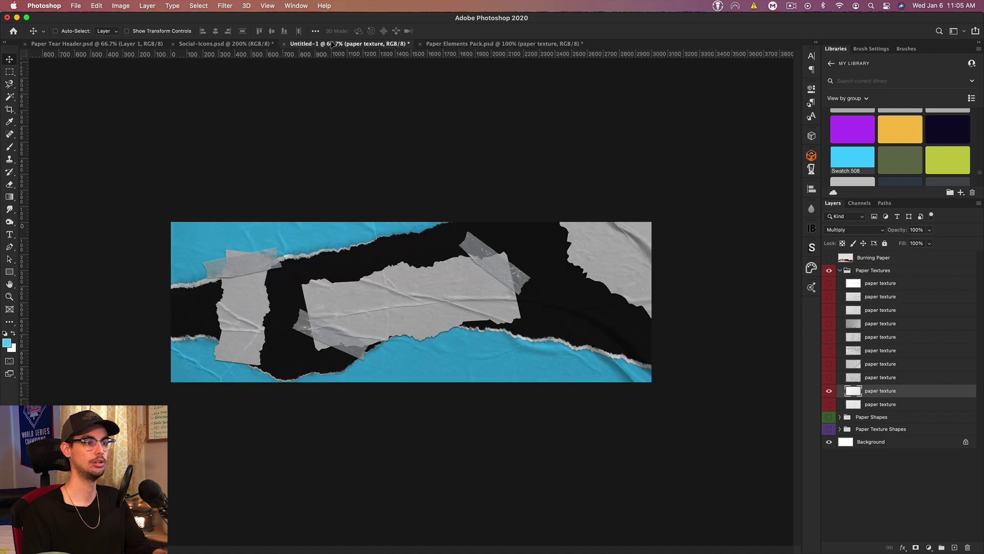
left_click_drag(369, 253, 413, 255)
key("super+t")
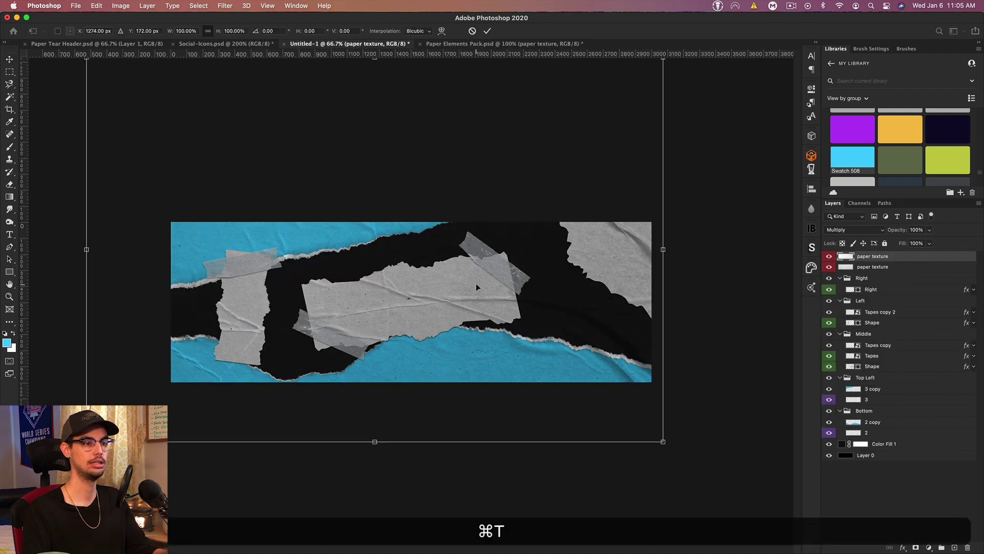
key("Return")
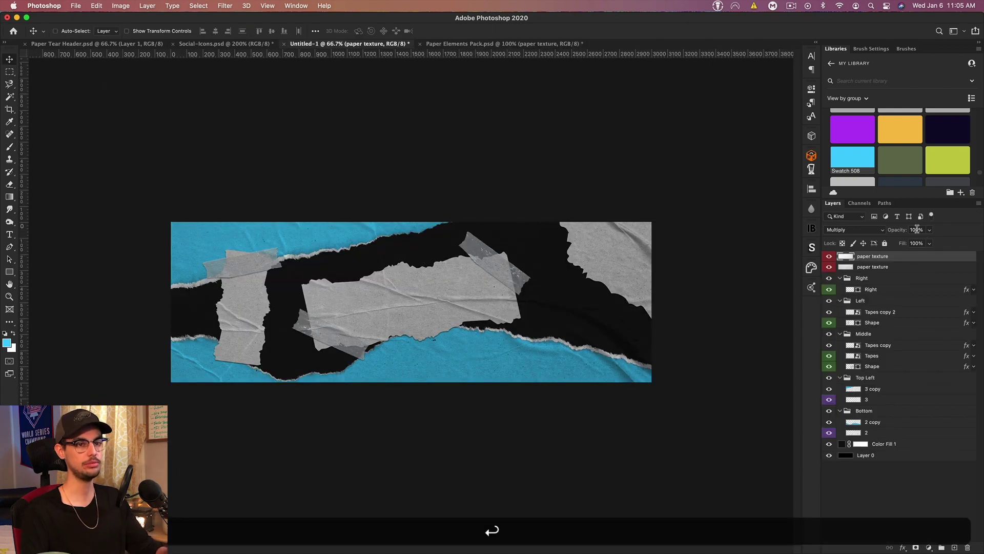
Step: Set the top texture layer's opacity to 70%
left_click(913, 229)
type("70")
key("Return")
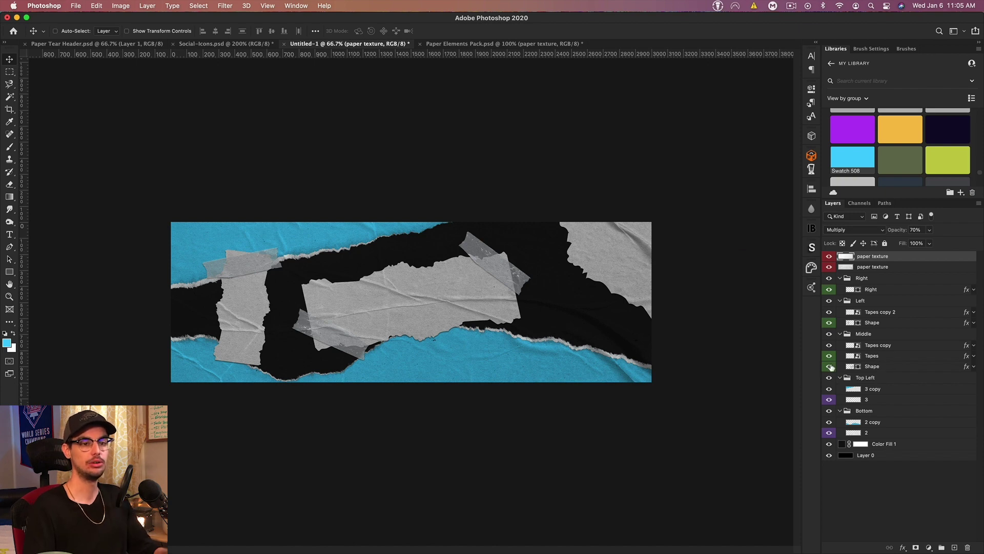
left_click(878, 366)
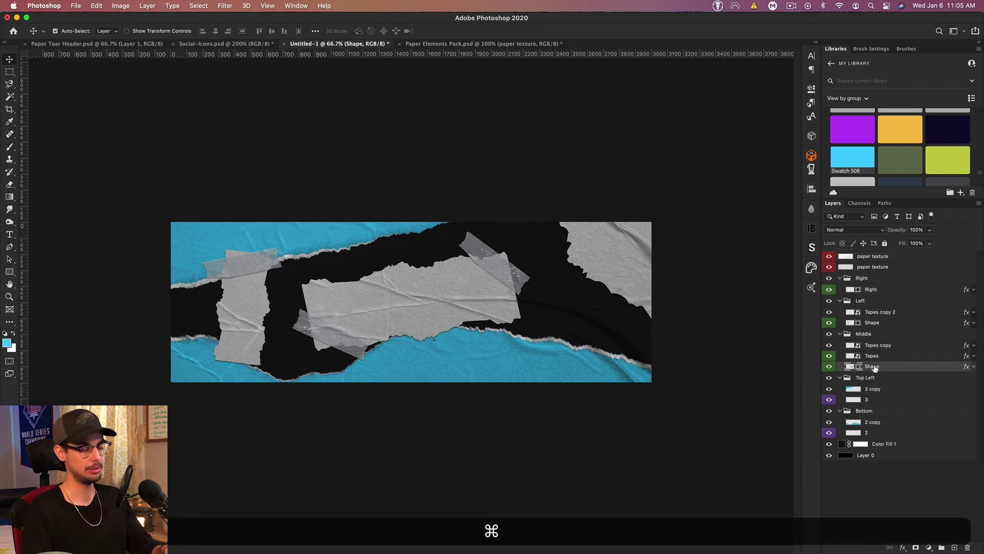
Step: Duplicate the middle paper piece and choose the purple swatch
key("super+j")
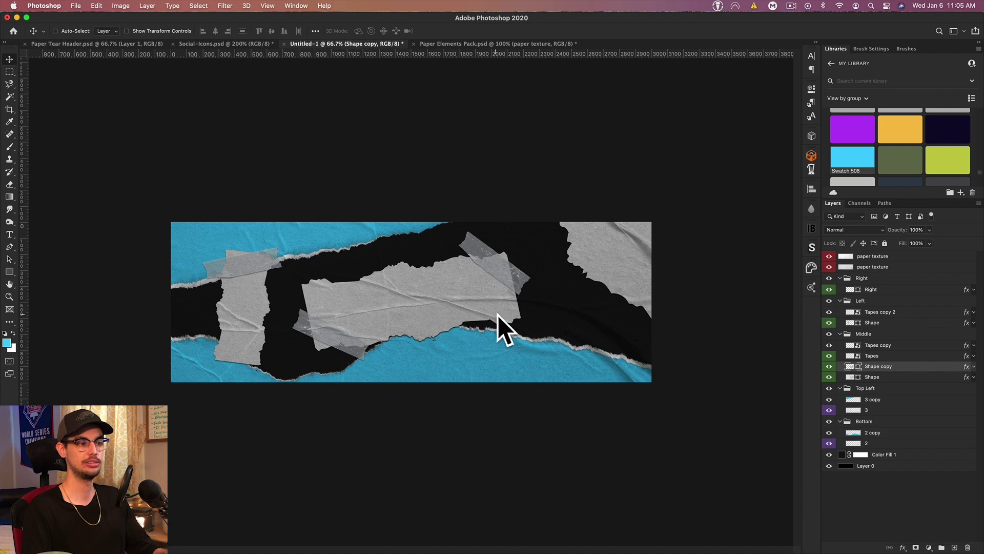
double_click(858, 378)
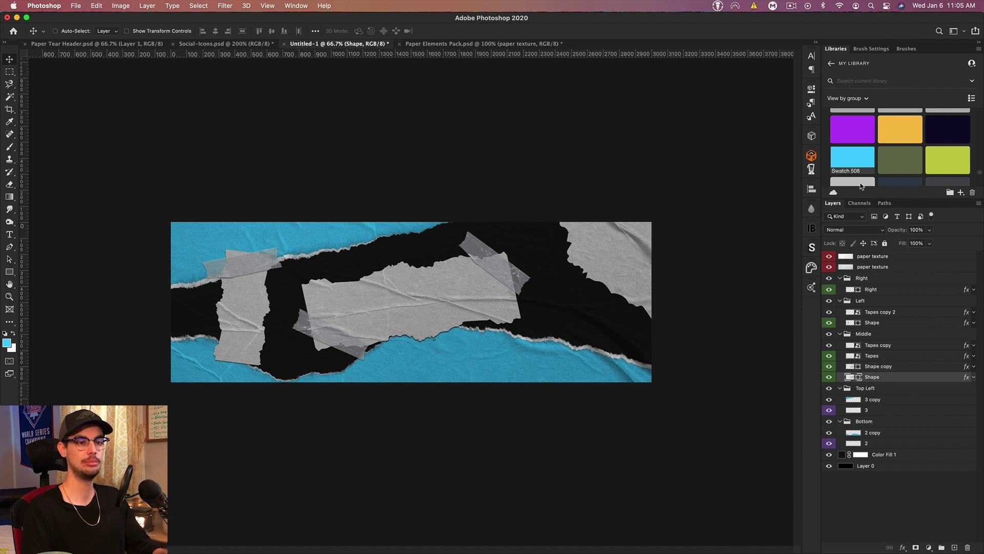
left_click(557, 270)
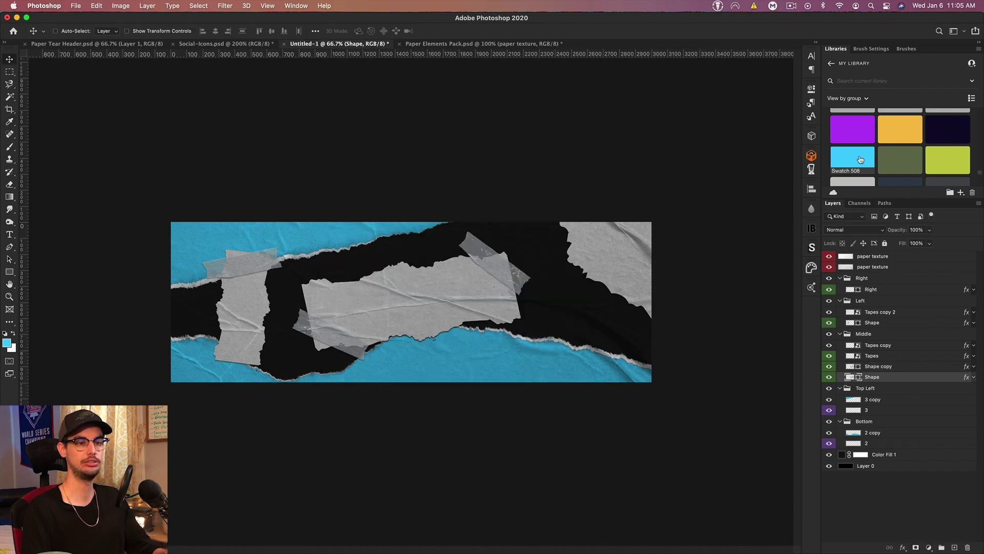
left_click(847, 128)
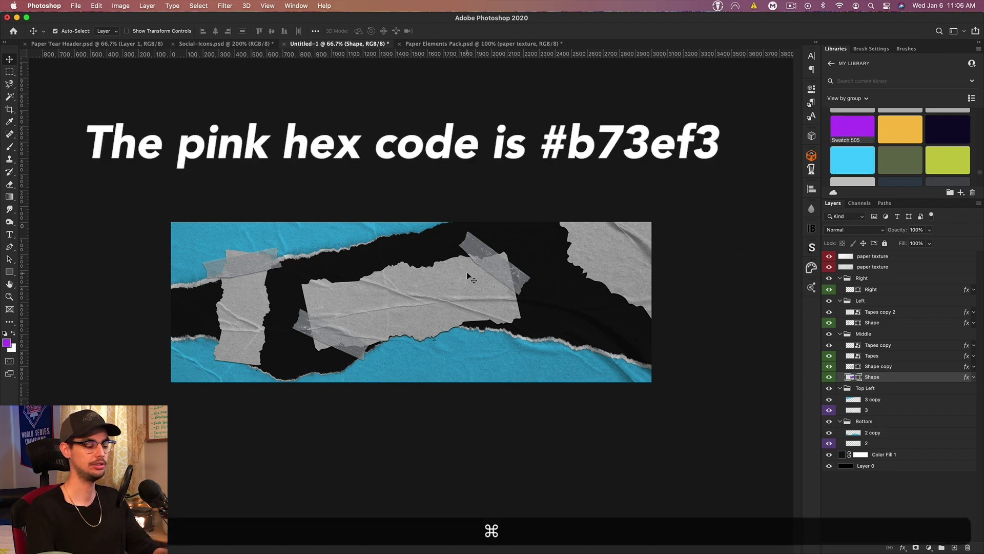
Step: Distort the lower copy's corners so a thin purple edge peeks out around the paper
key("super+equal")
key("super+equal")
key("super+t")
right_click(515, 260)
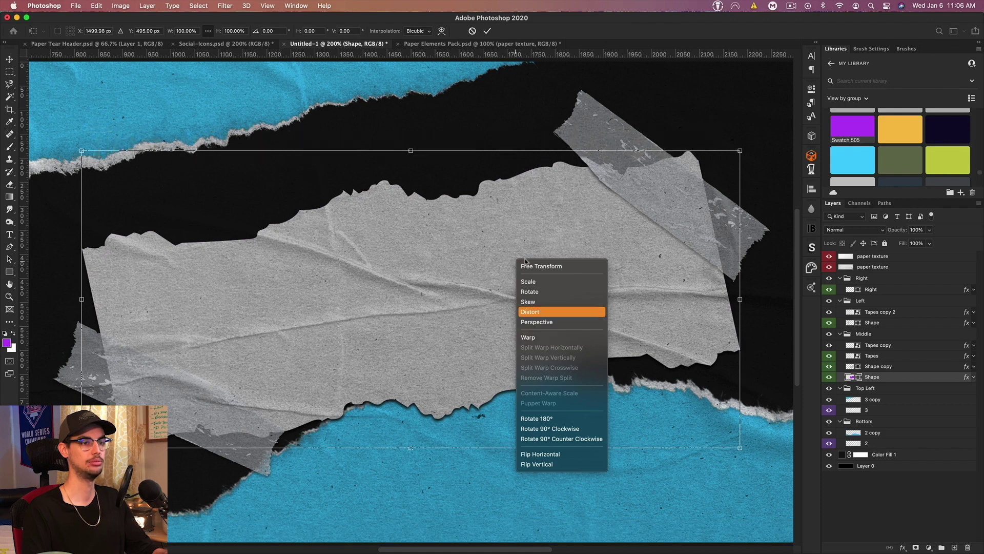
left_click(530, 312)
key("super")
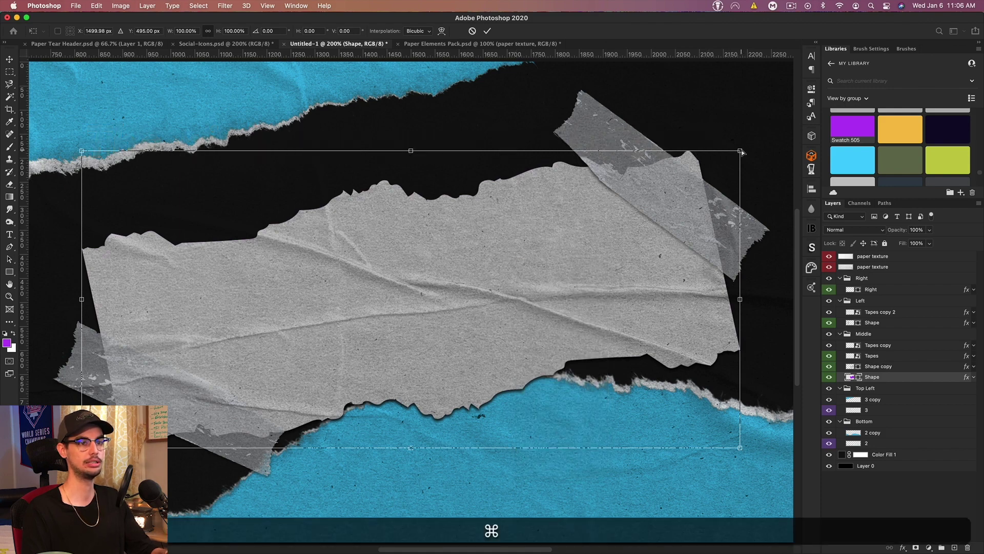
left_click_drag(740, 152, 738, 143)
left_click_drag(82, 447, 85, 453)
key("super+Return")
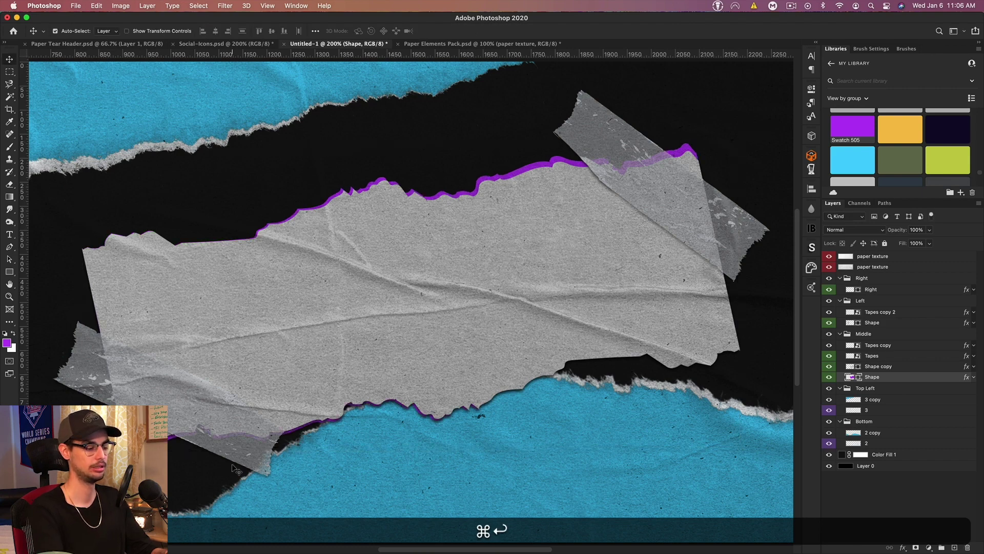
key("super+0")
key("super+minus")
key("super+minus")
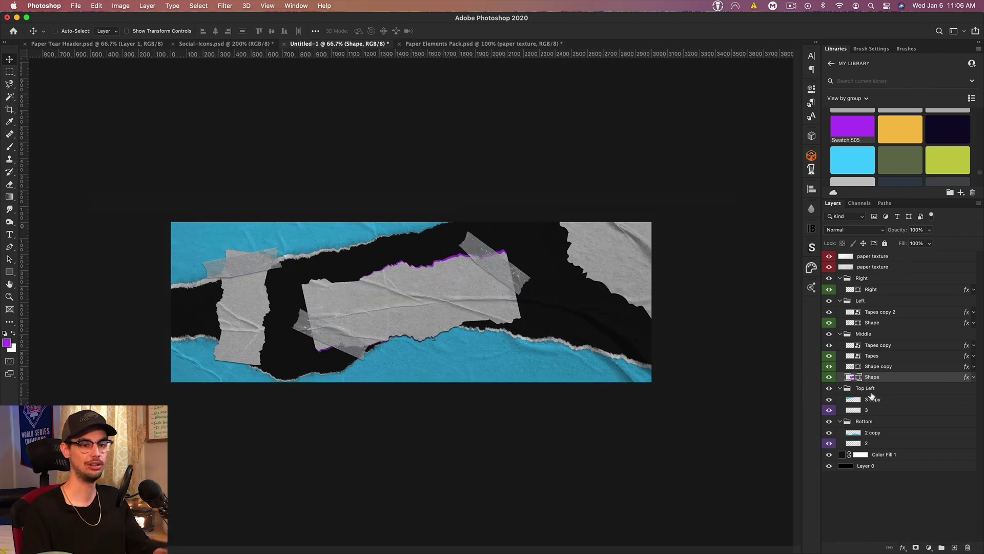
Step: Clear the colour labels from the selected banner layers
left_click(879, 257)
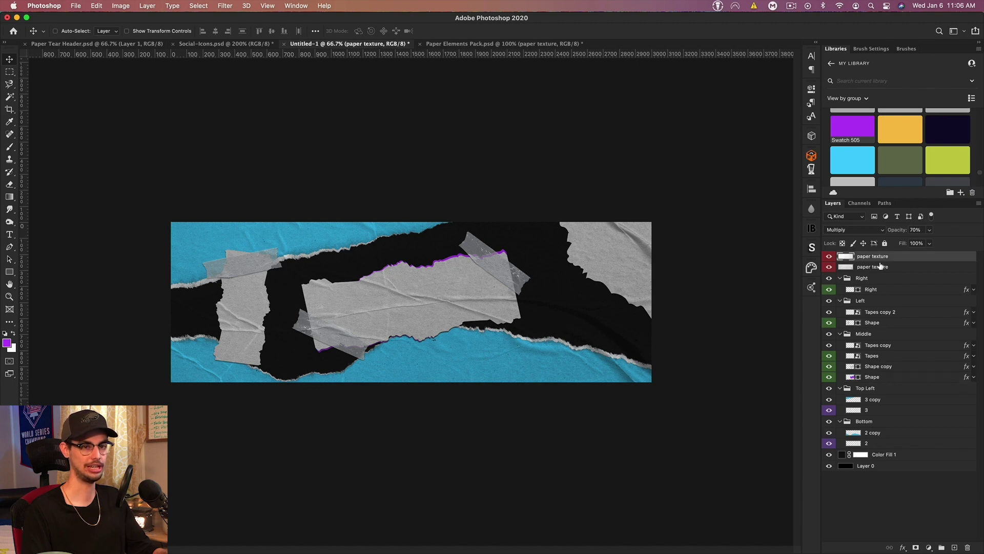
left_click(896, 444, "shift")
right_click(895, 443)
left_click(867, 437)
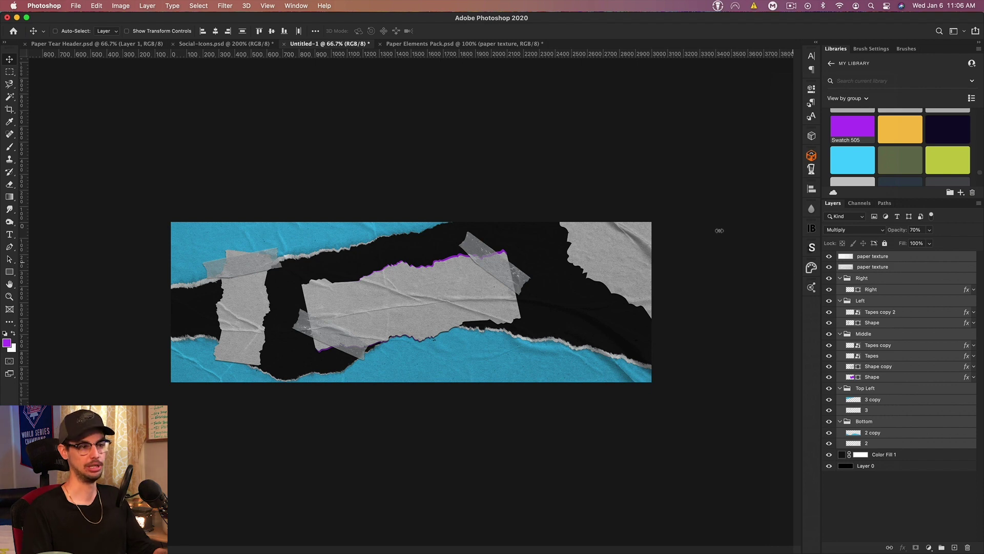
Step: Bring a crumpled paper texture from Paper Elements Pack into the Right group at 65% opacity
key("ctrl+Tab")
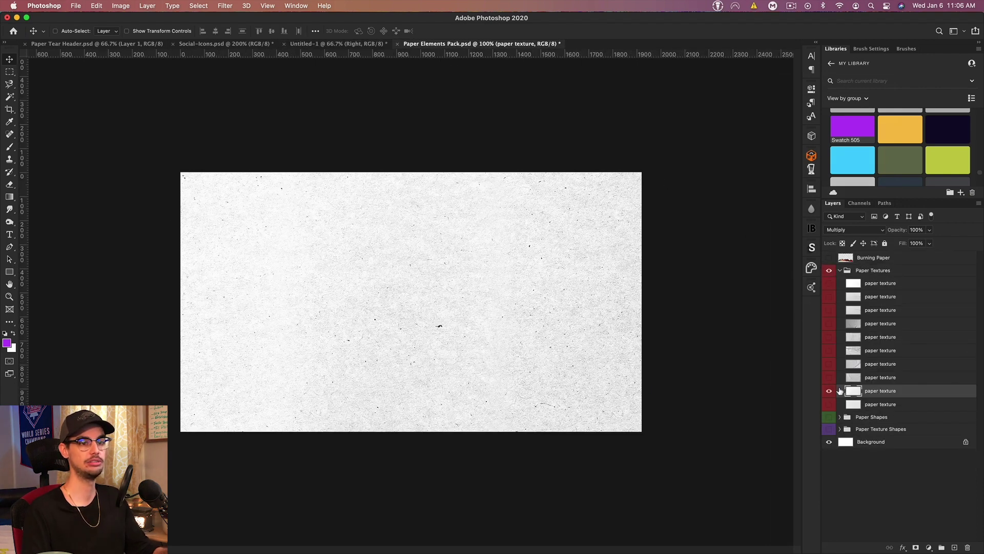
left_click(829, 390)
left_click(829, 337)
left_click(829, 338)
left_click(829, 337)
left_click(853, 338)
left_click_drag(430, 275, 464, 263)
left_click_drag(872, 289, 892, 290)
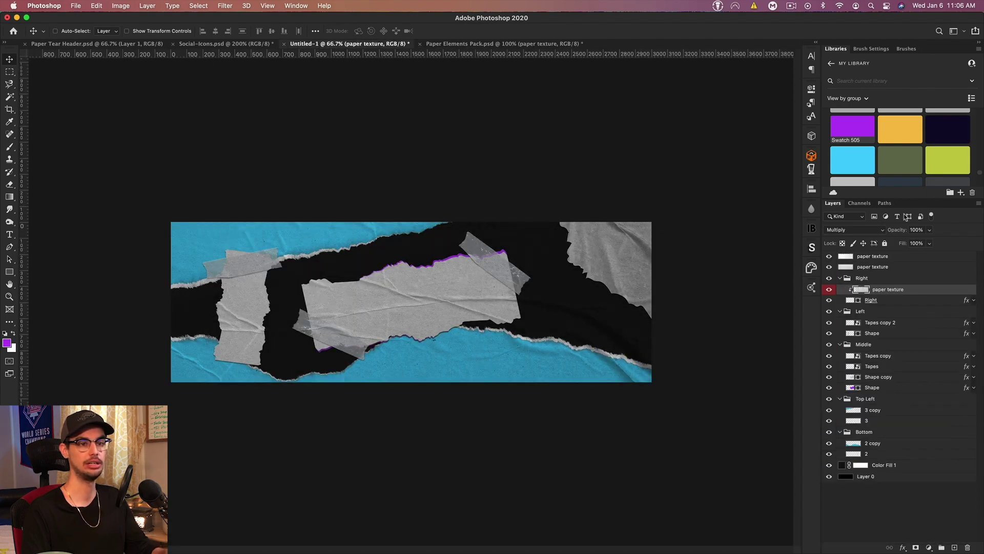
left_click_drag(901, 234, 882, 234)
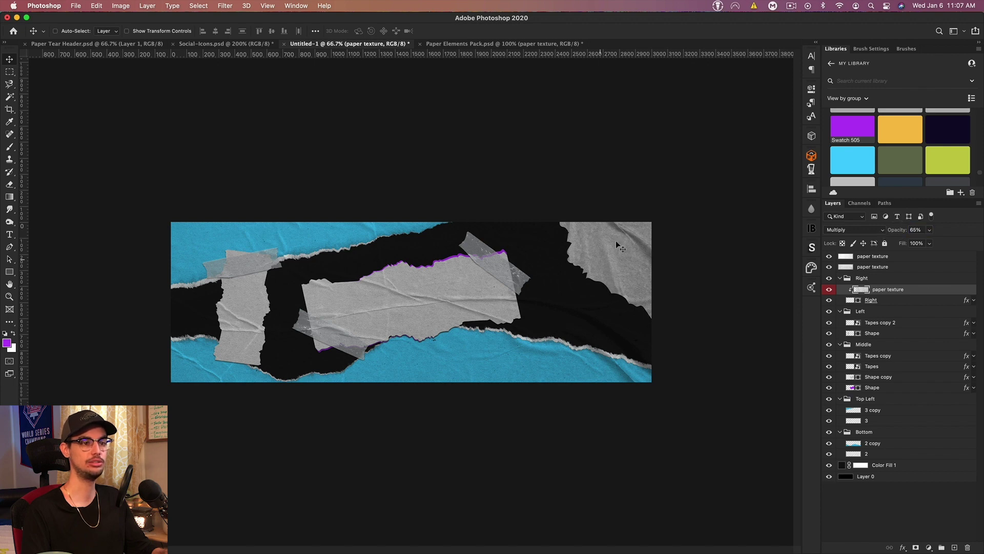
Step: Remove the red label from the paper texture and group both textures as 'Texture'
right_click(894, 293)
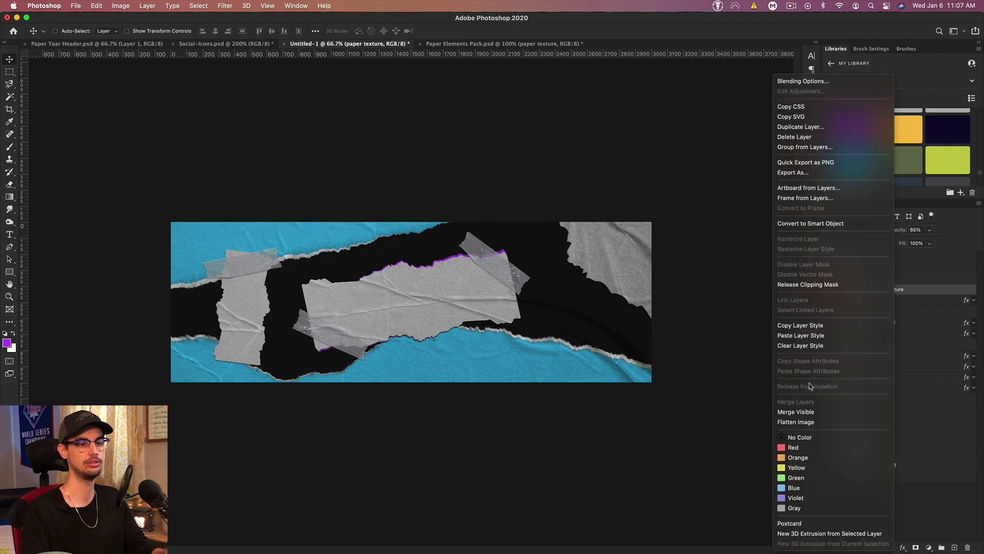
left_click(799, 436)
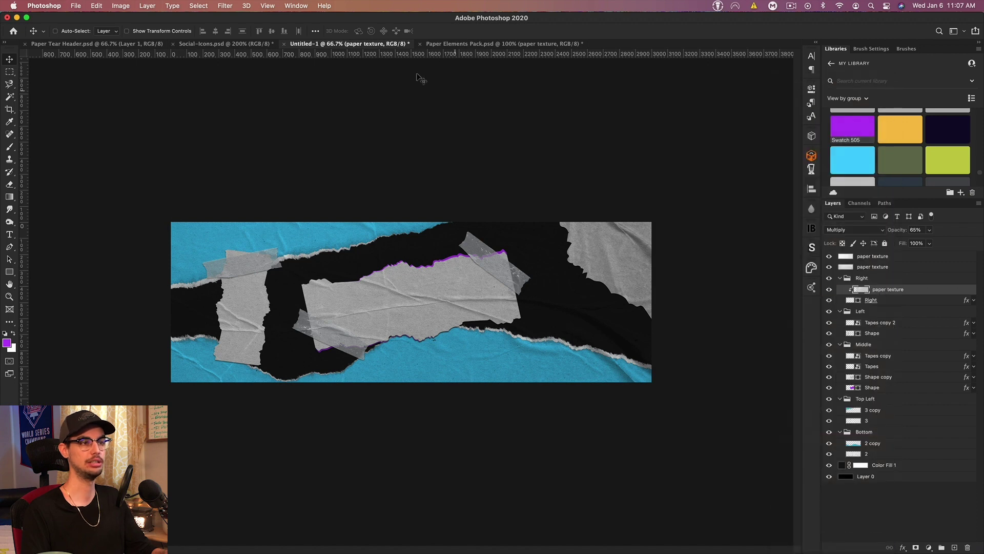
left_click(894, 258)
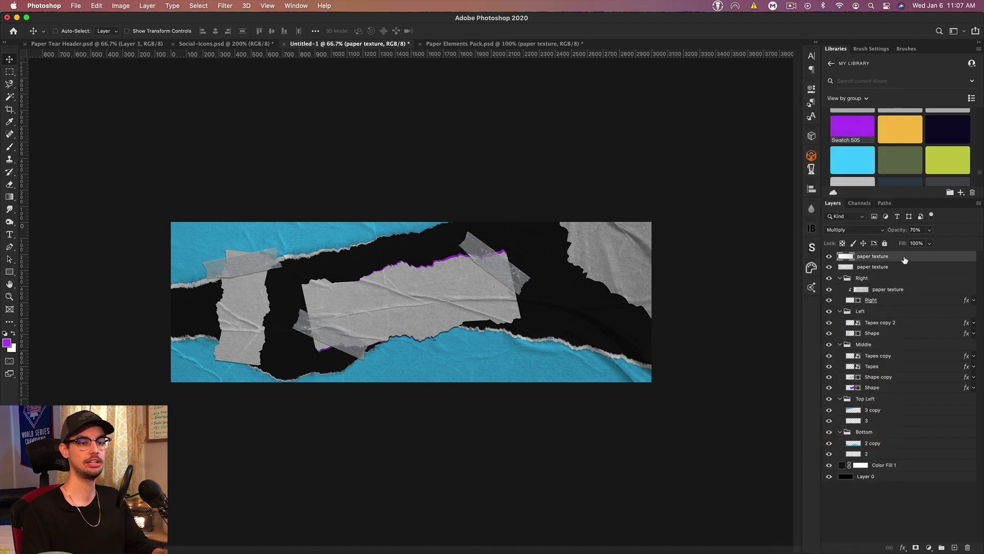
left_click(897, 267, "shift")
key("shift+super+g")
double_click(862, 257)
type("Texture")
key("Return")
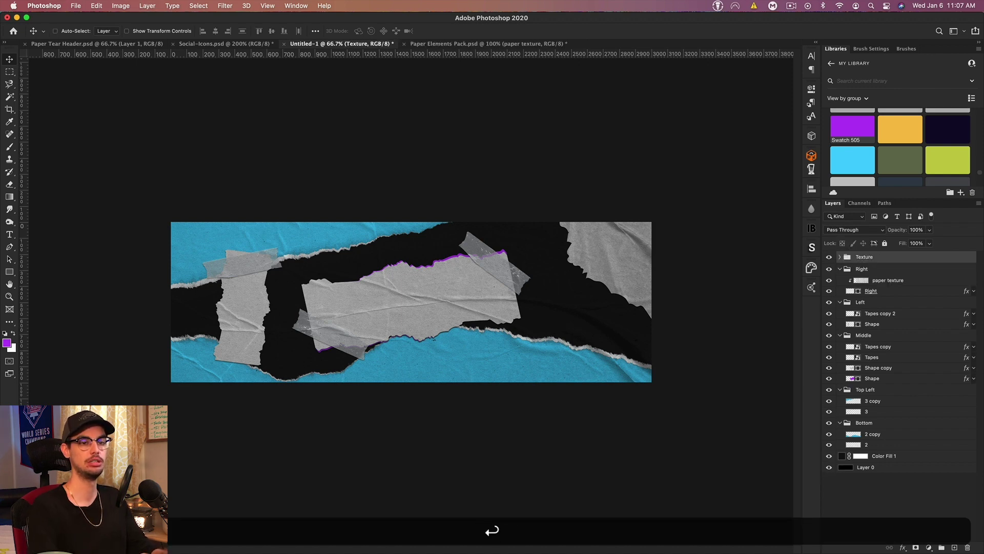
Step: Set the Type tool colour to near-black 101010 and show the centre guide
left_click(10, 234)
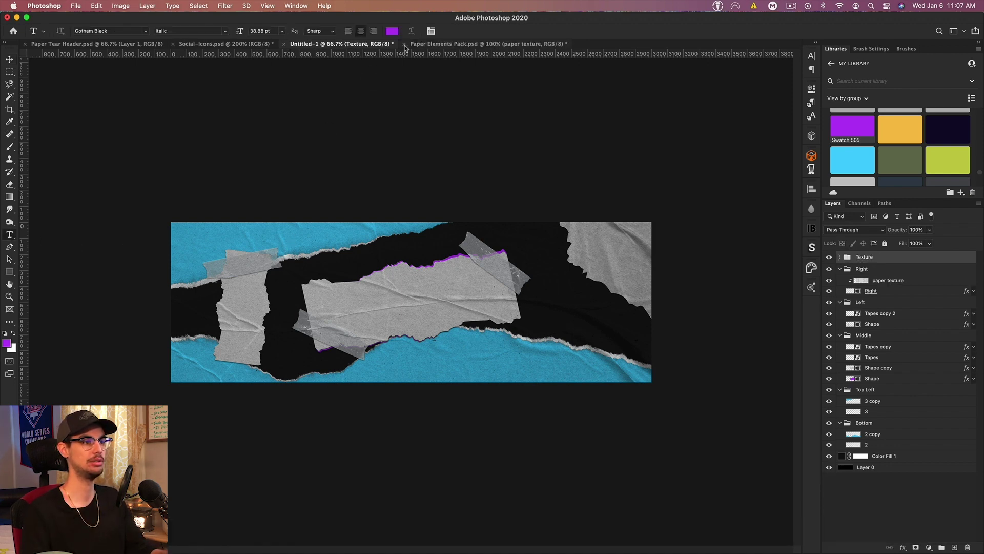
left_click(391, 31)
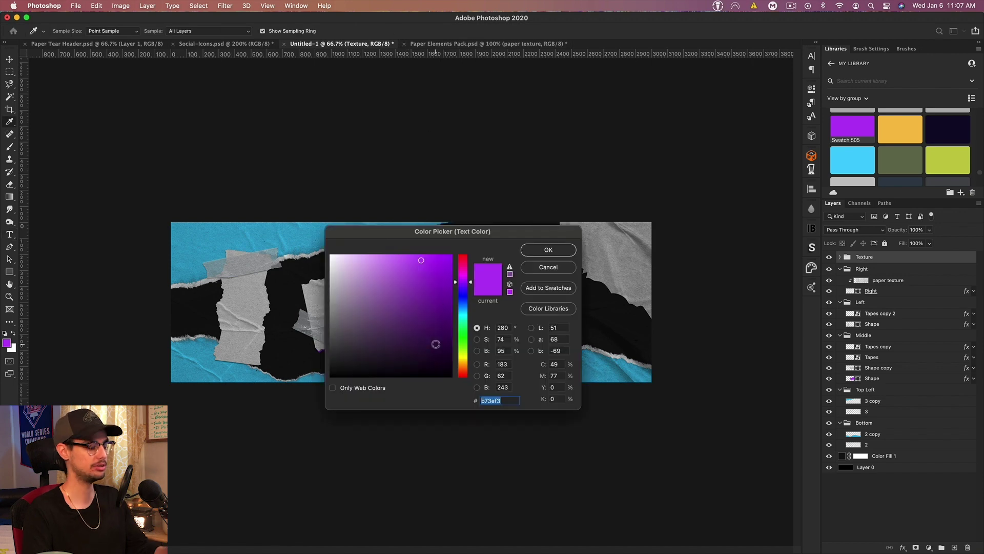
type("101010")
key("Return")
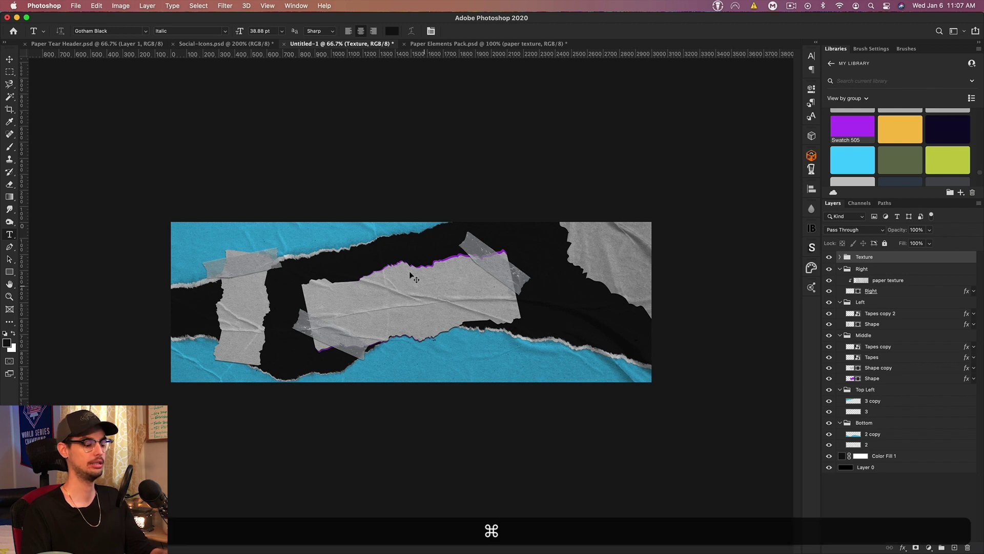
key("super+h")
left_click(410, 313)
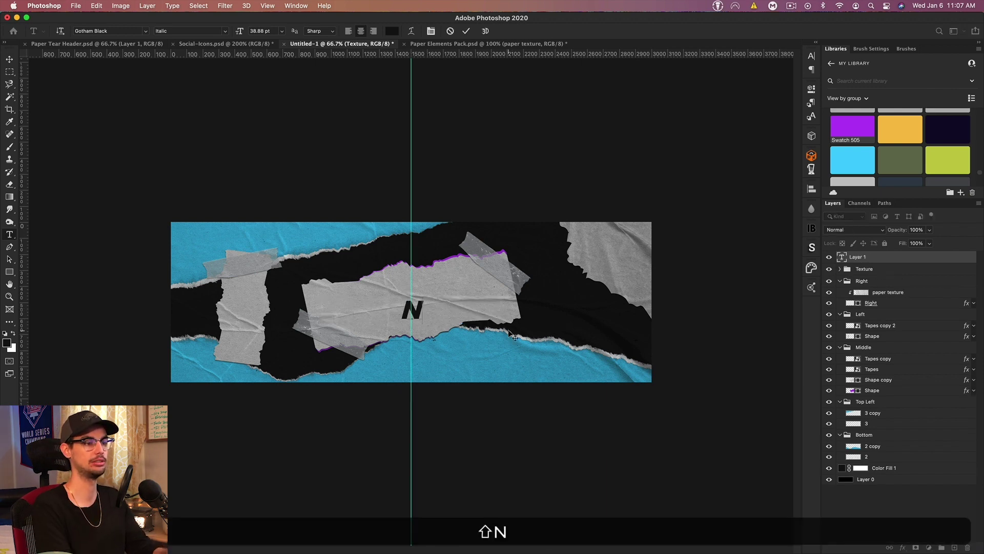
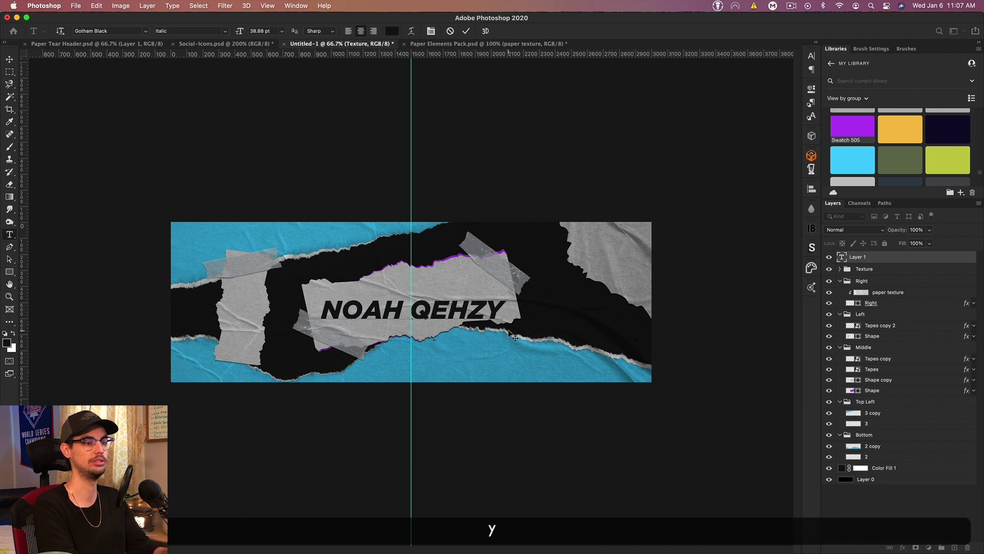
triple_click(436, 310)
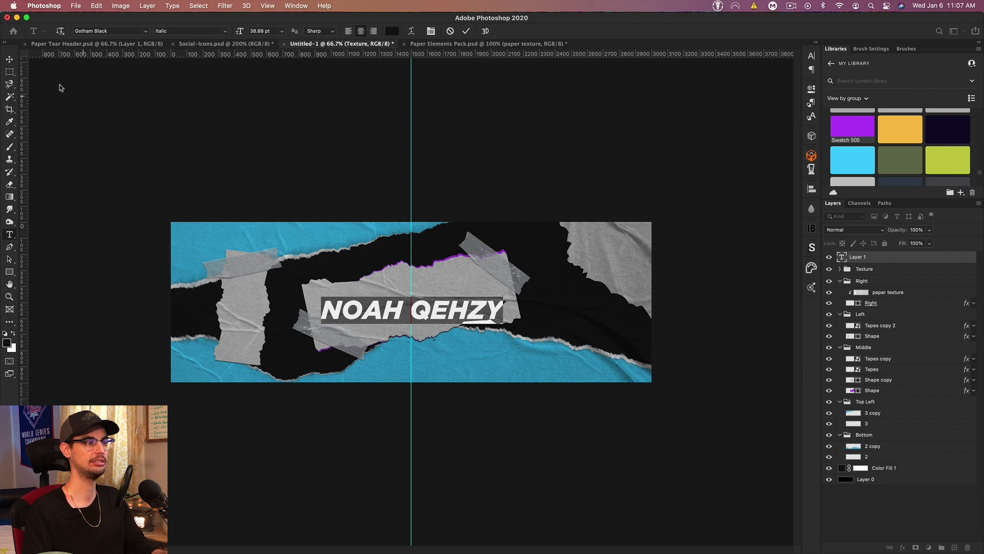
left_click(10, 60)
Step: Raise the title slightly and retype a duplicate as 'item 1 - item 2 - and this is item 3'
key("super")
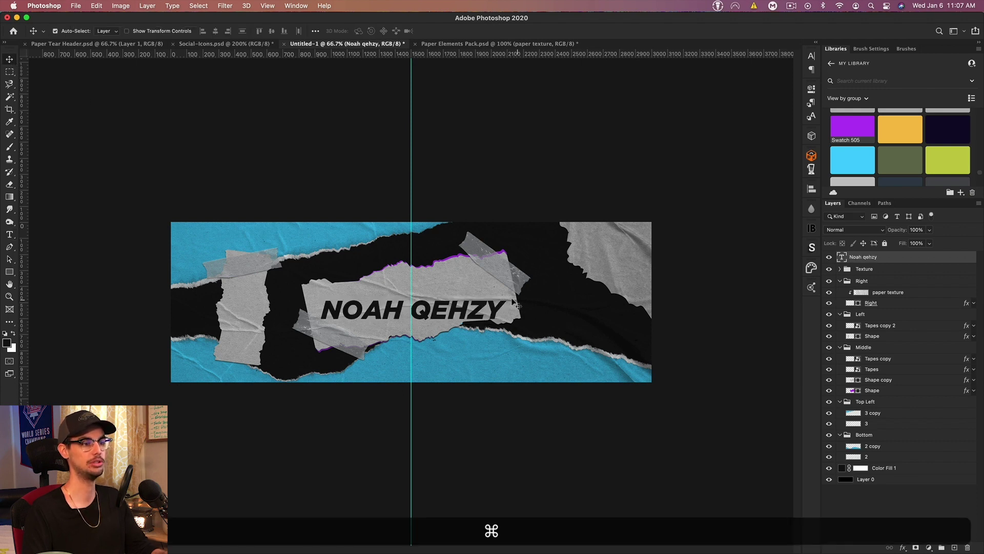
left_click_drag(452, 310, 454, 305)
key("super+j")
double_click(841, 255)
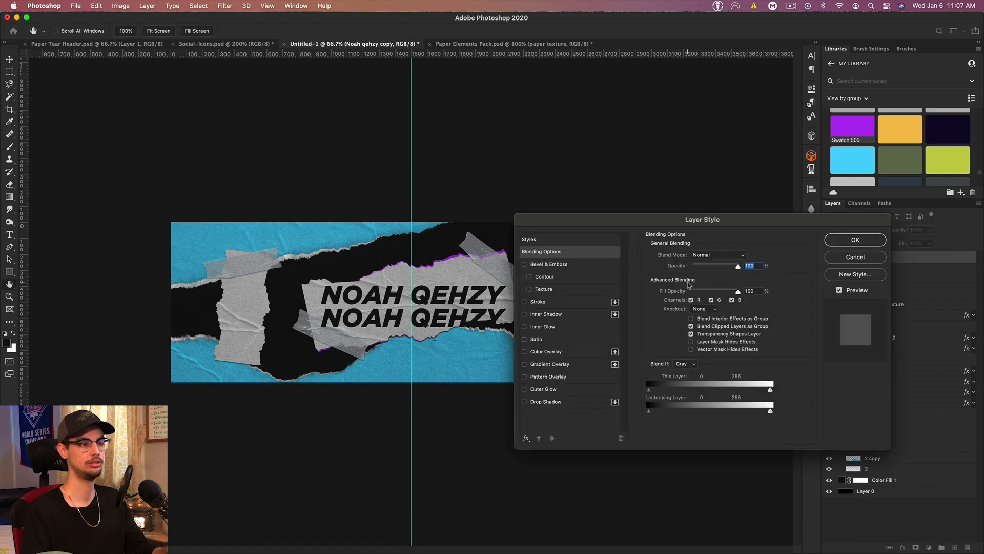
left_click(845, 258)
double_click(841, 257)
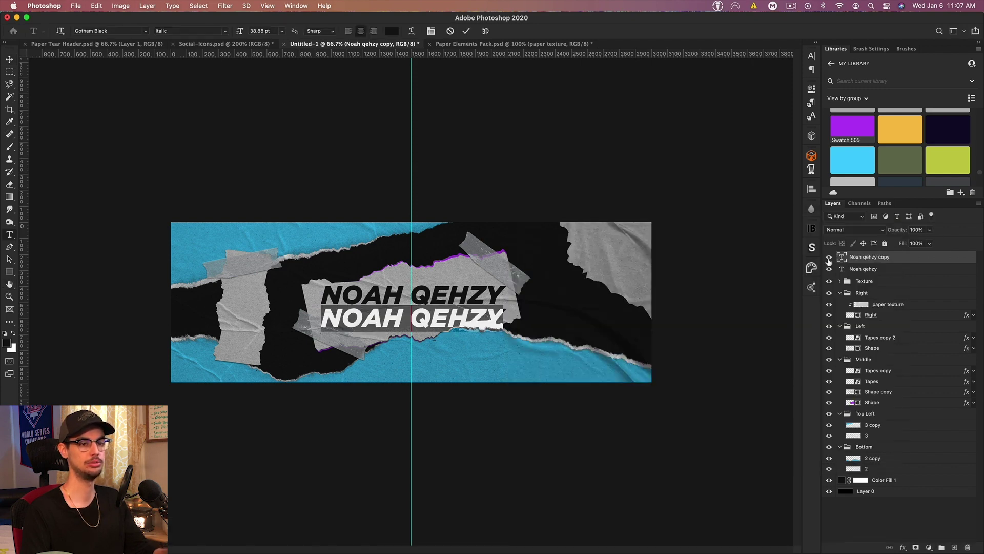
type("item 1")
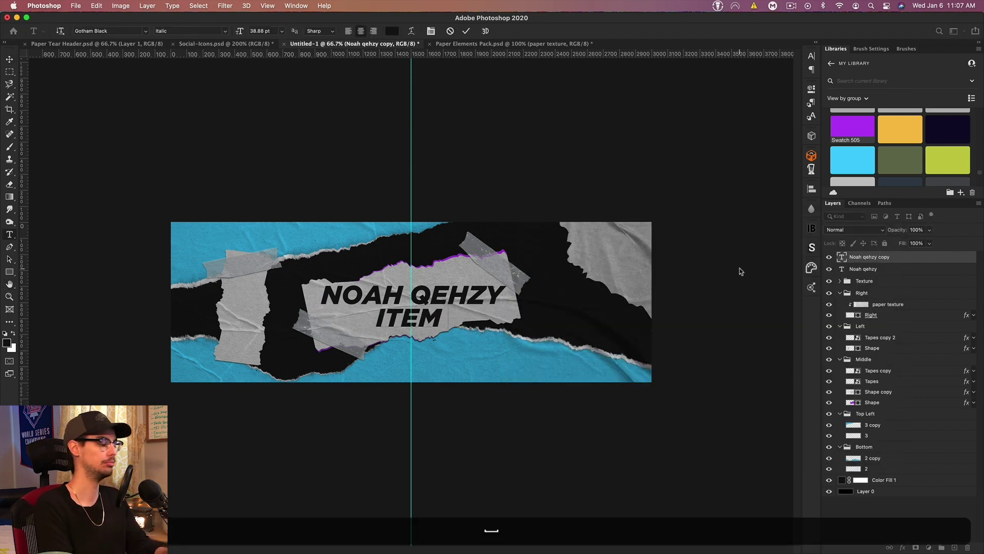
type(" - item")
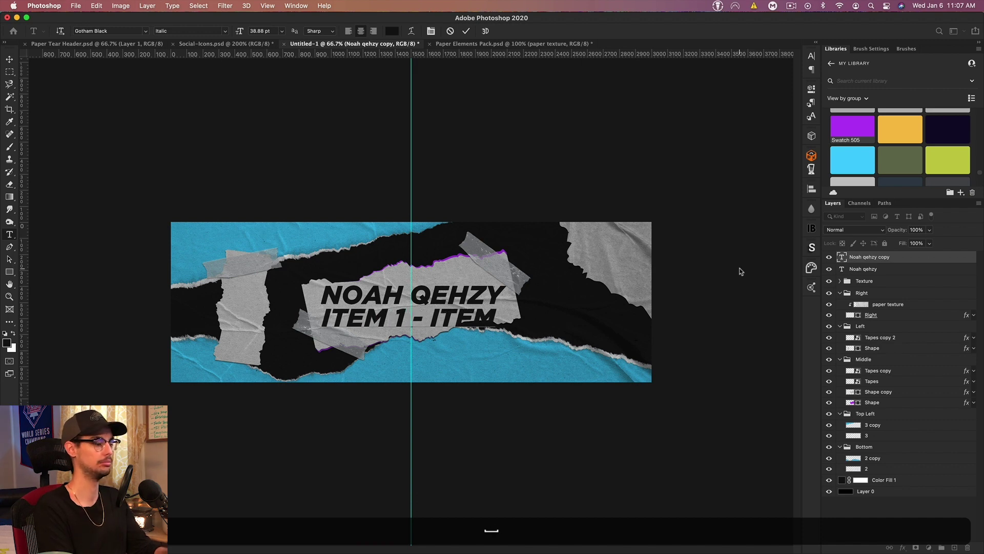
type(" 2 -")
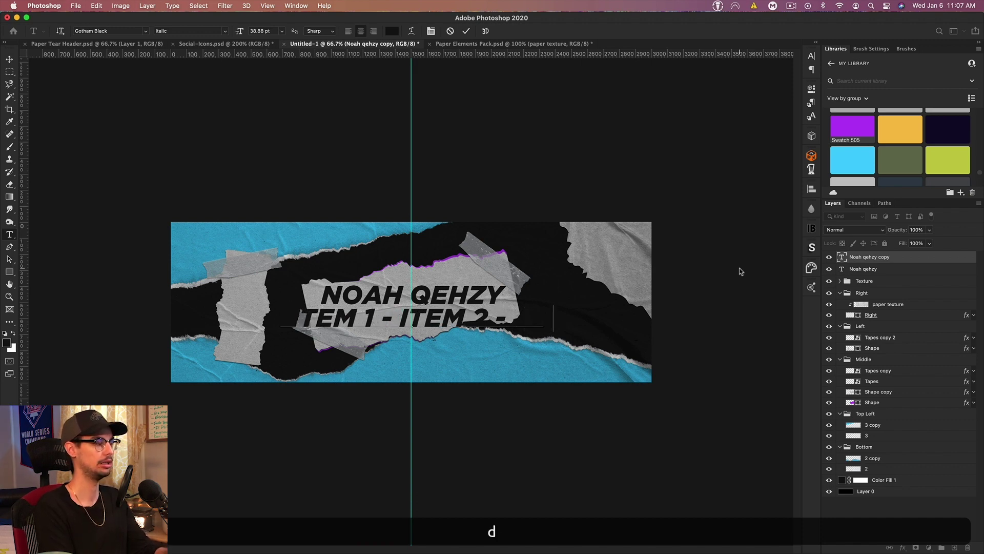
type(" and this is item 3")
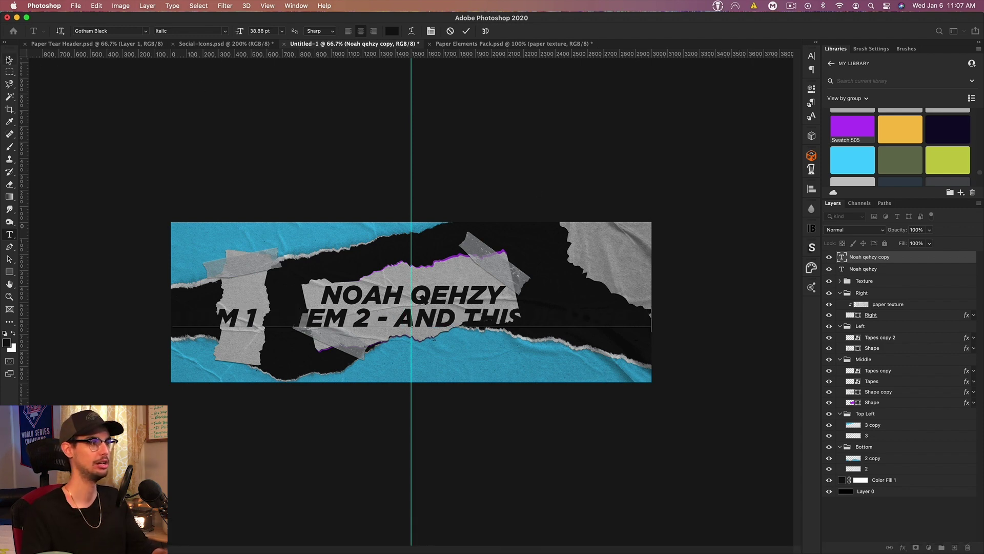
key("super+Return")
Step: Scale the subtitle to about 55%, nudge it up, and hide the guides
key("super+t")
left_click_drag(652, 315, 503, 319)
key("Return")
key("Up")
key("Up")
key("Up")
key("Up")
key("Up")
key("Up")
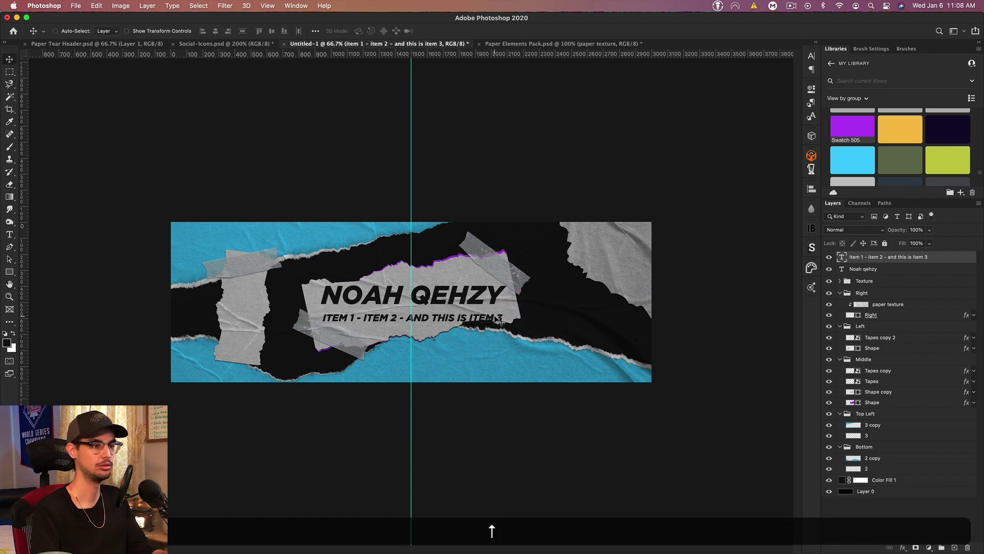
key("Up")
key("Up")
key("Up")
key("Up")
key("Up")
key("Up")
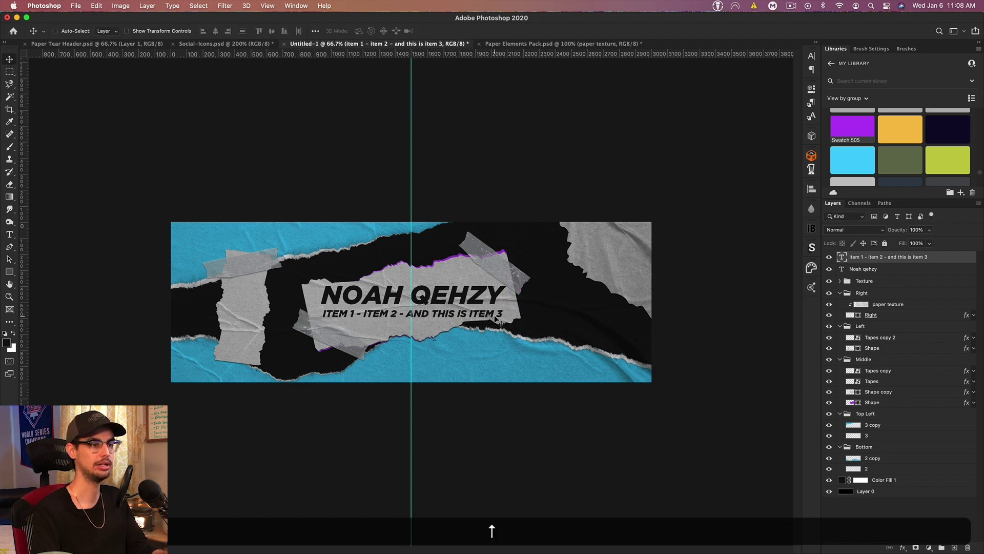
key("super+h")
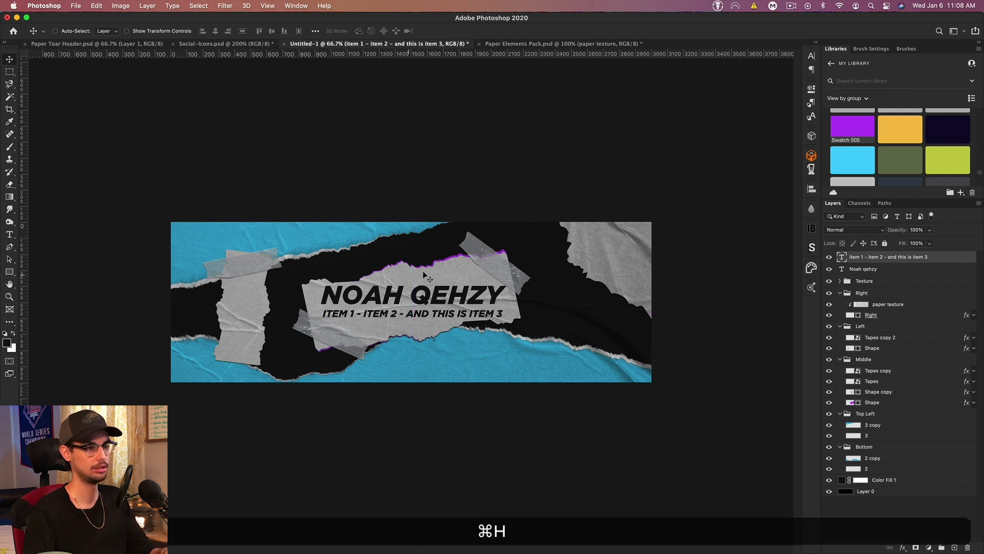
Step: Rotate both text lines to about -6.8° and nudge them down slightly
left_click(895, 271, "shift")
key("super+shift+t")
left_click_drag(524, 313, 530, 303)
key("Return")
key("Down")
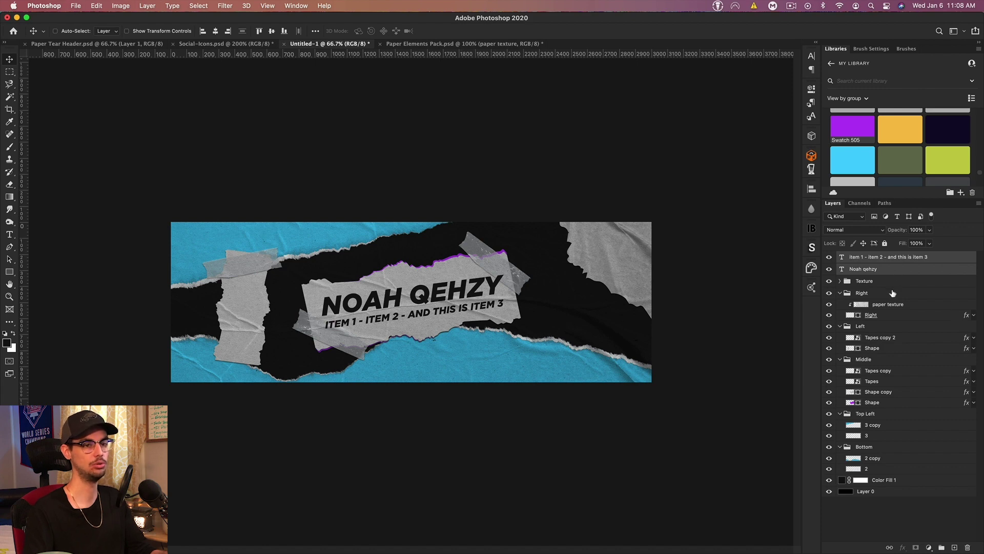
Step: Rotate the text lines together with the Middle group about 3.3° clockwise
key("super")
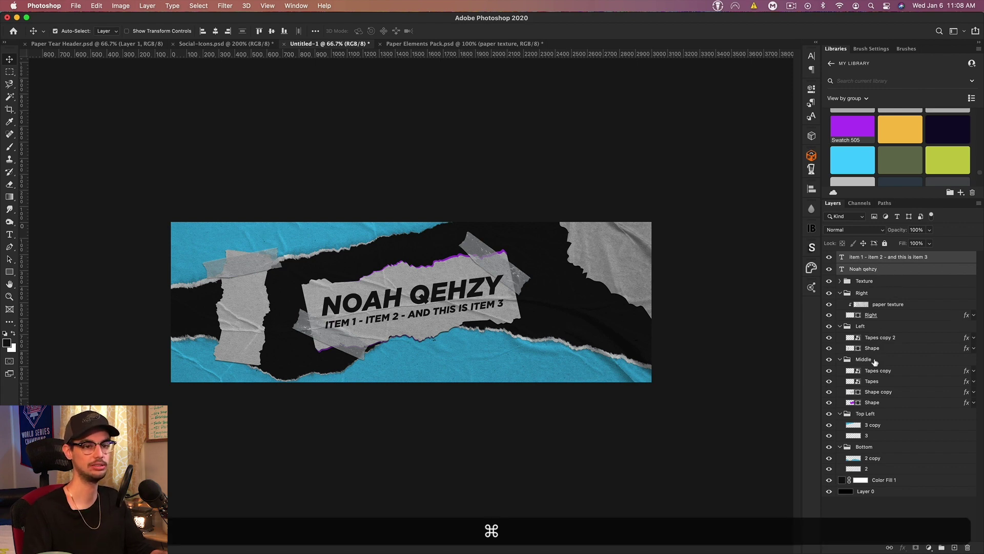
left_click(874, 360, "super")
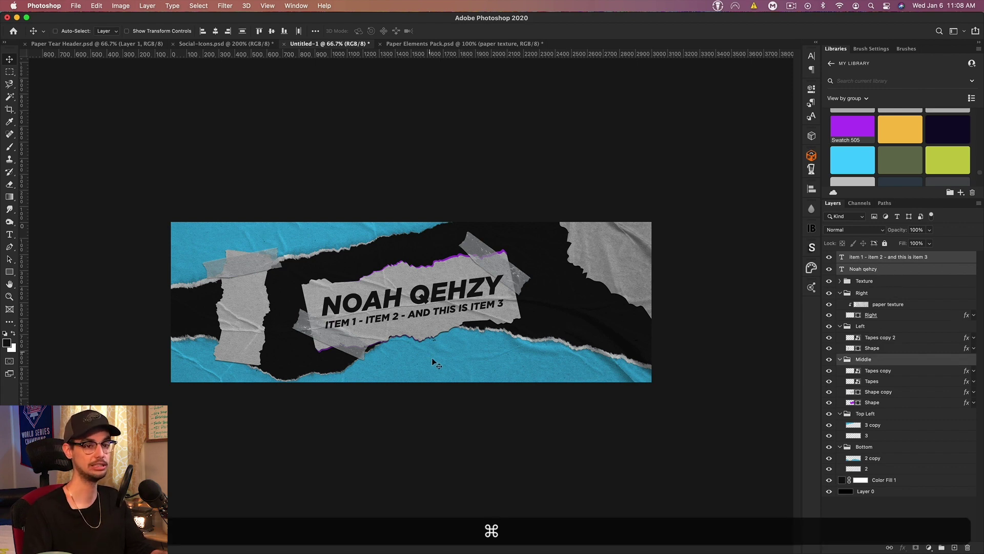
left_click(839, 359)
key("super+t")
left_click_drag(548, 290, 548, 298)
key("Return")
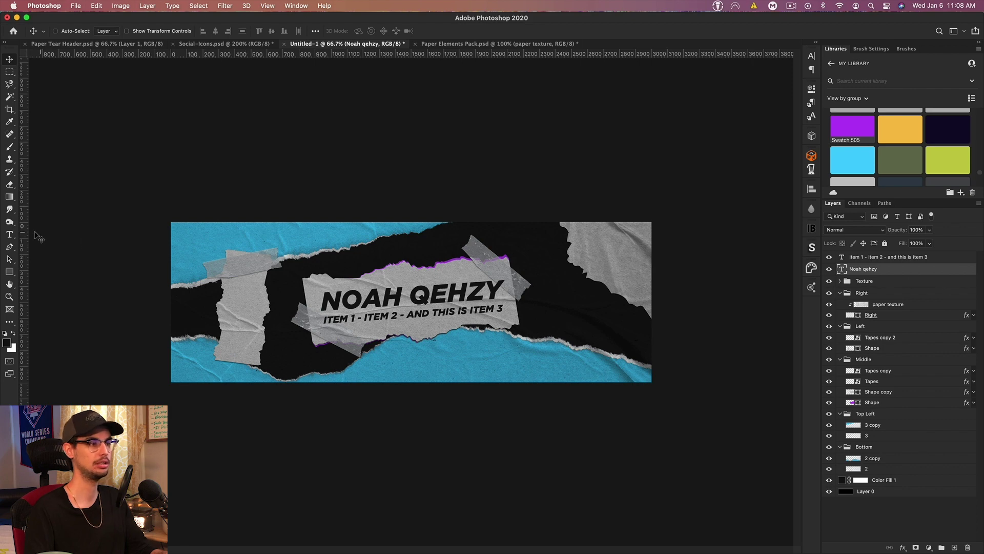
Step: Check the Social-Icons document at fit-to-screen view, then return to the banner
left_click(9, 236)
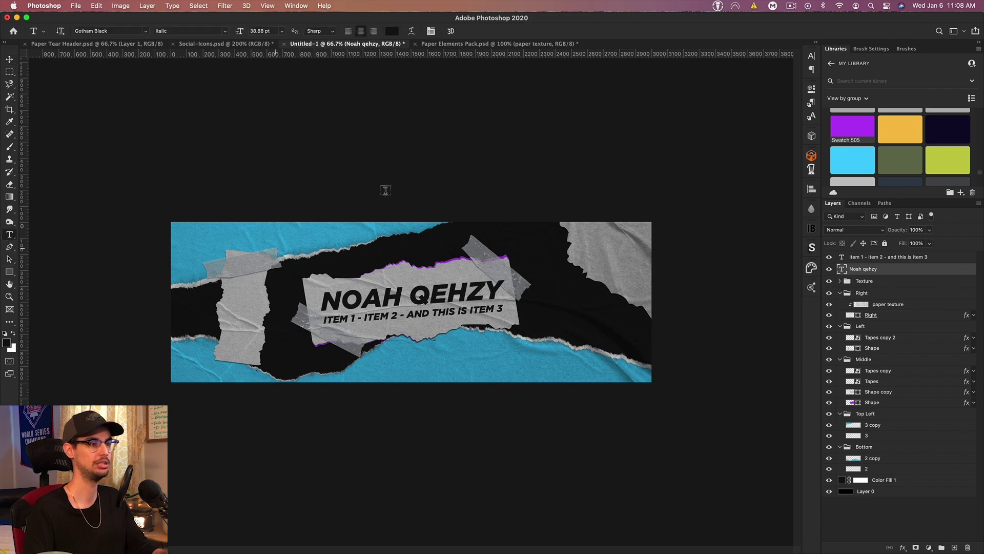
key("ctrl+shift+Tab")
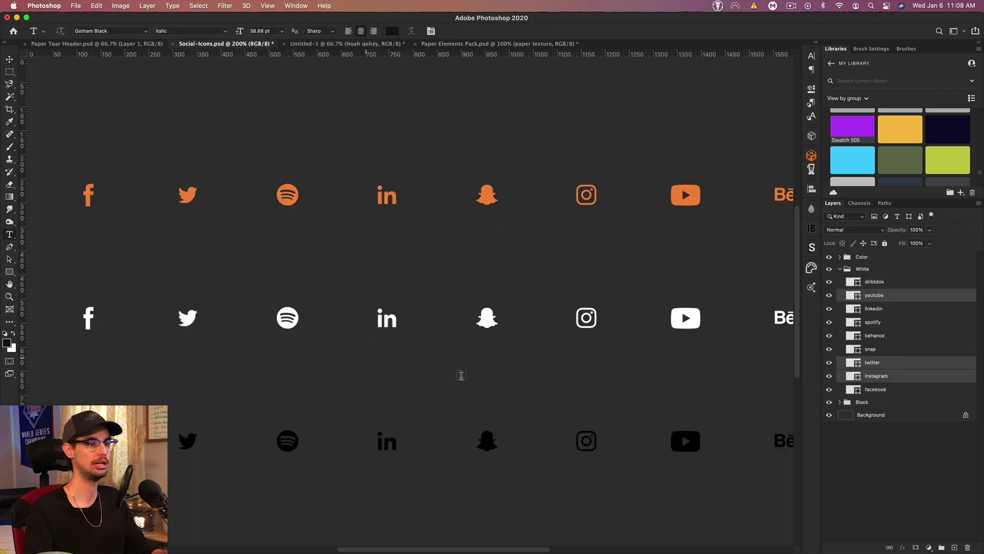
key("super+0")
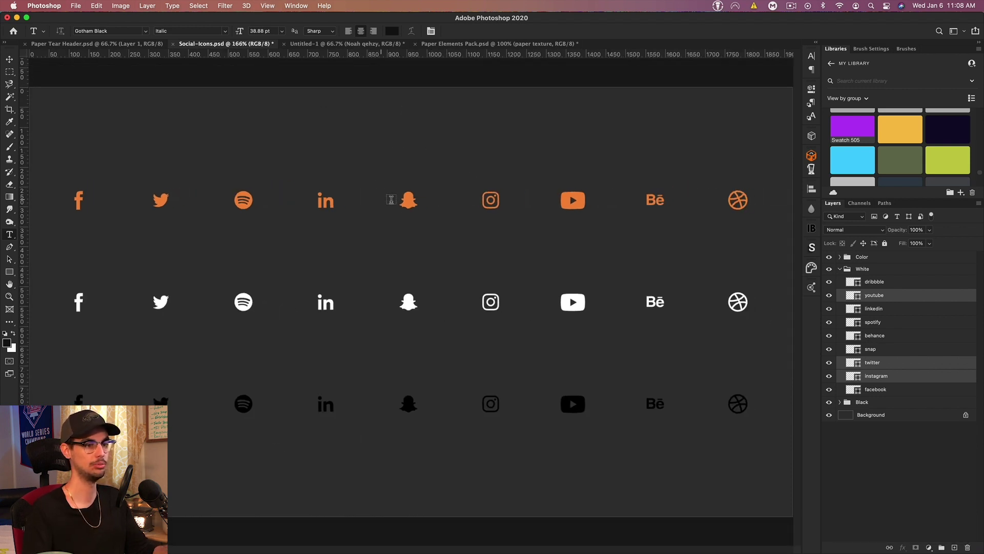
left_click(315, 44)
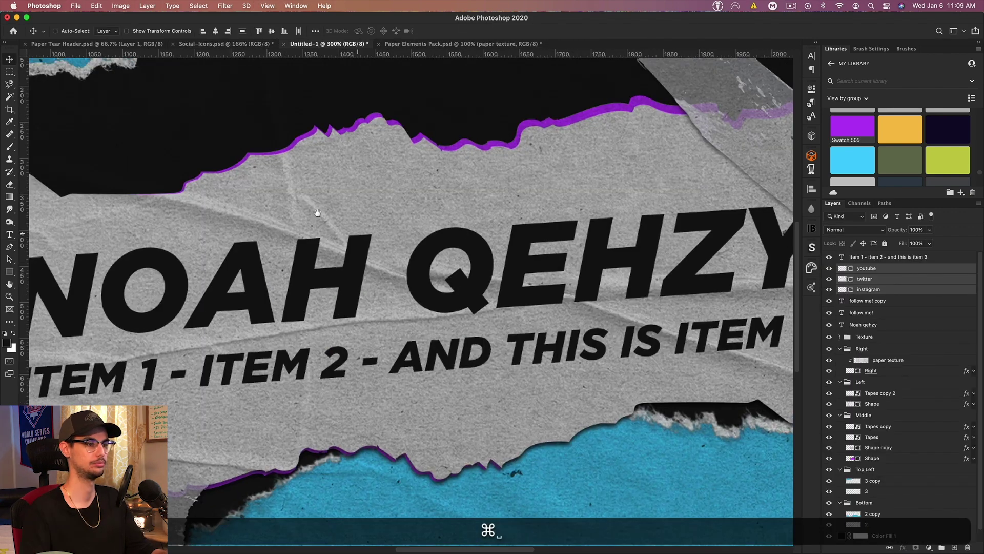
Step: Duplicate a social icon and handle lower down, then move the item-list layer below Socials
key("super+j")
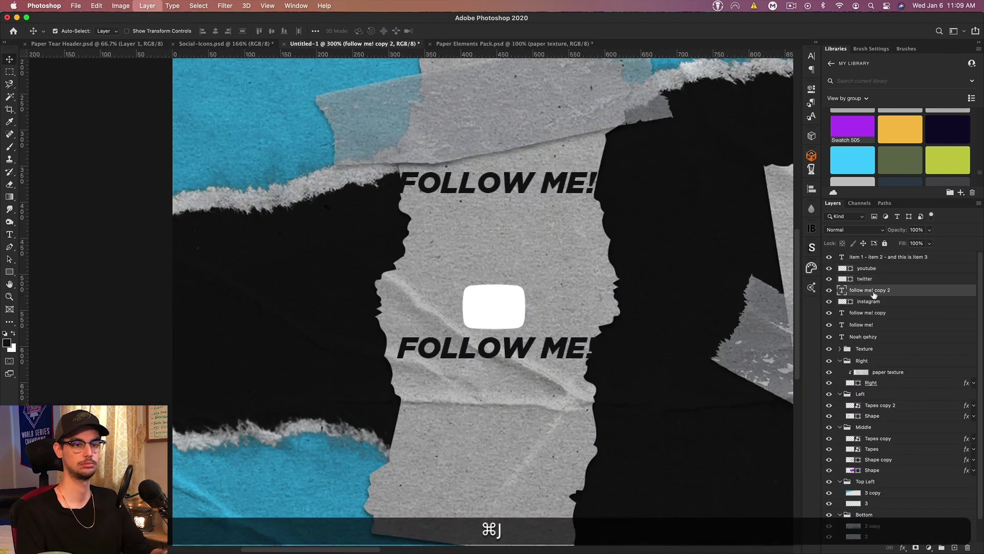
key("shift+super+g")
left_click_drag(381, 252, 380, 337)
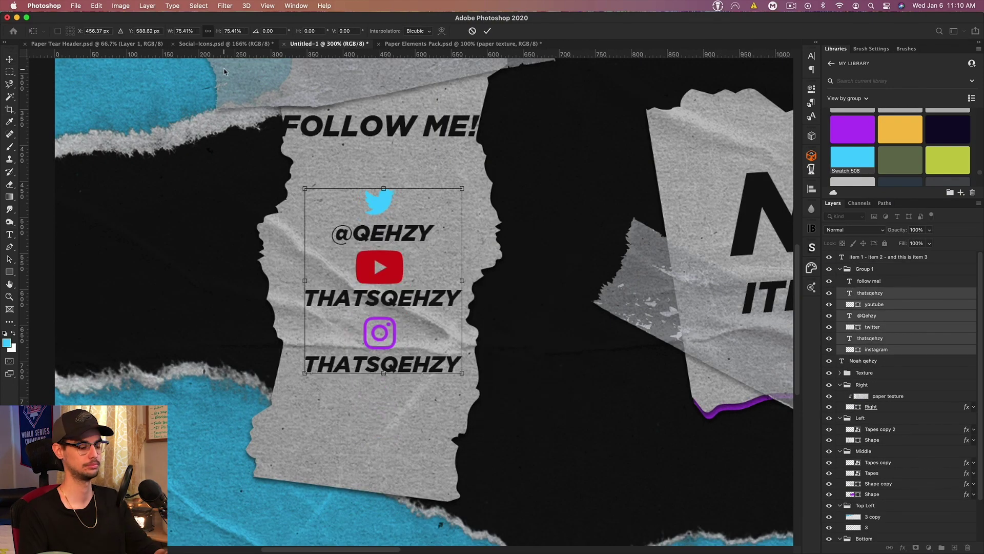
key("Return")
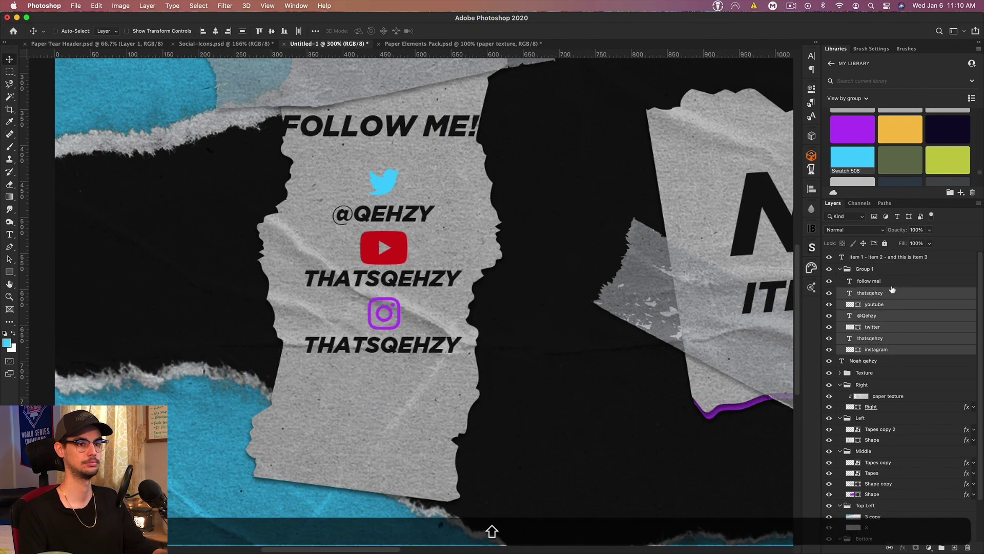
key("super+0")
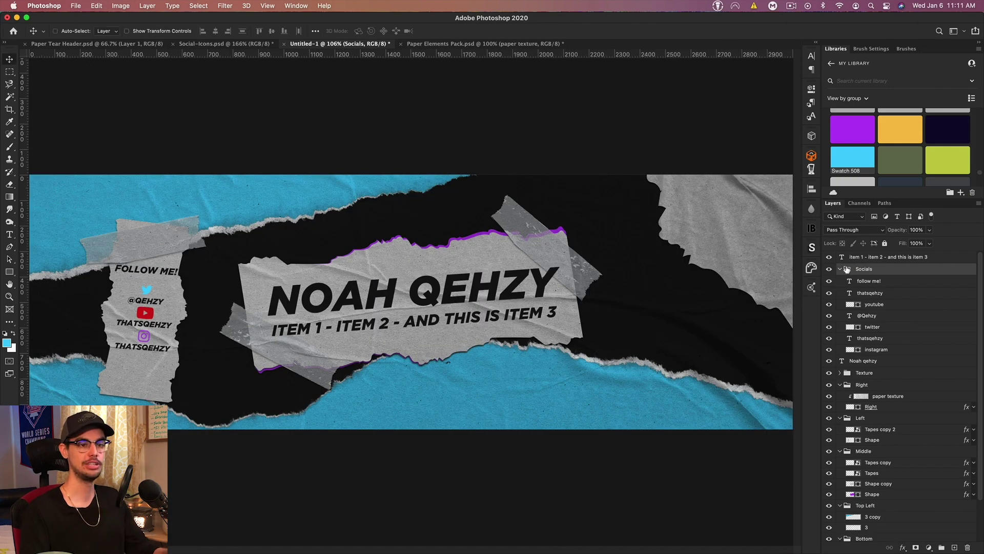
left_click(840, 269)
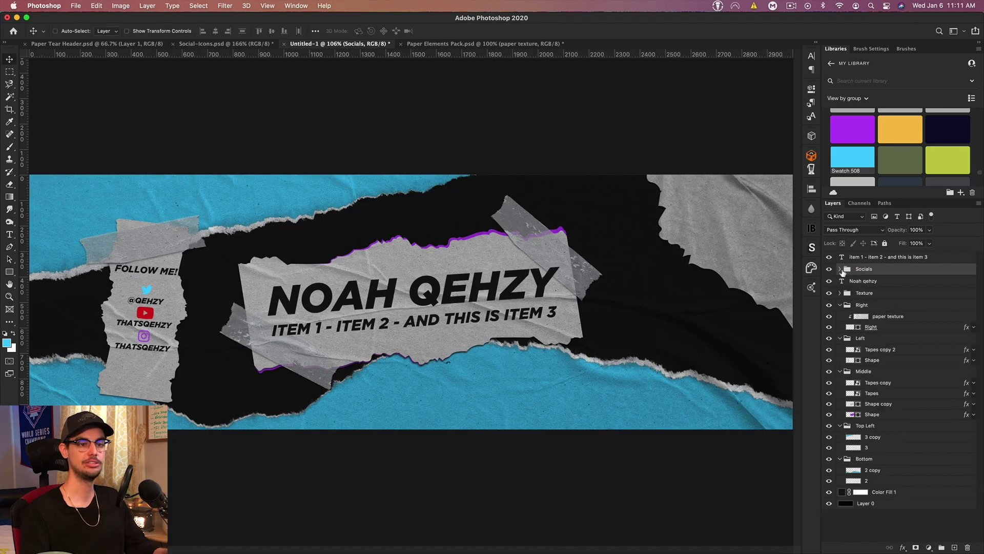
left_click_drag(866, 259, 867, 274)
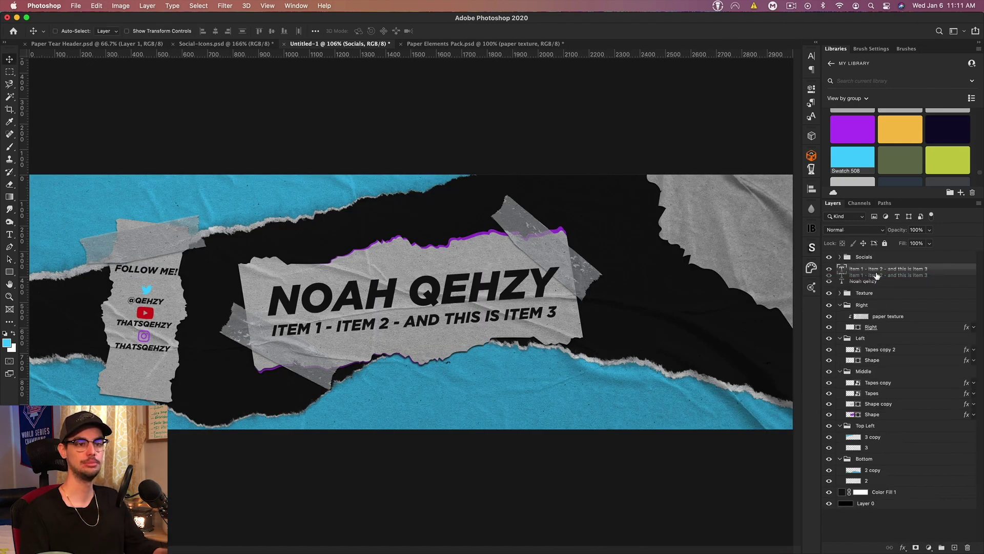
Step: Add a Levels adjustment on top with the white point lowered to about 218
left_click(867, 258)
left_click(930, 546)
left_click(533, 315)
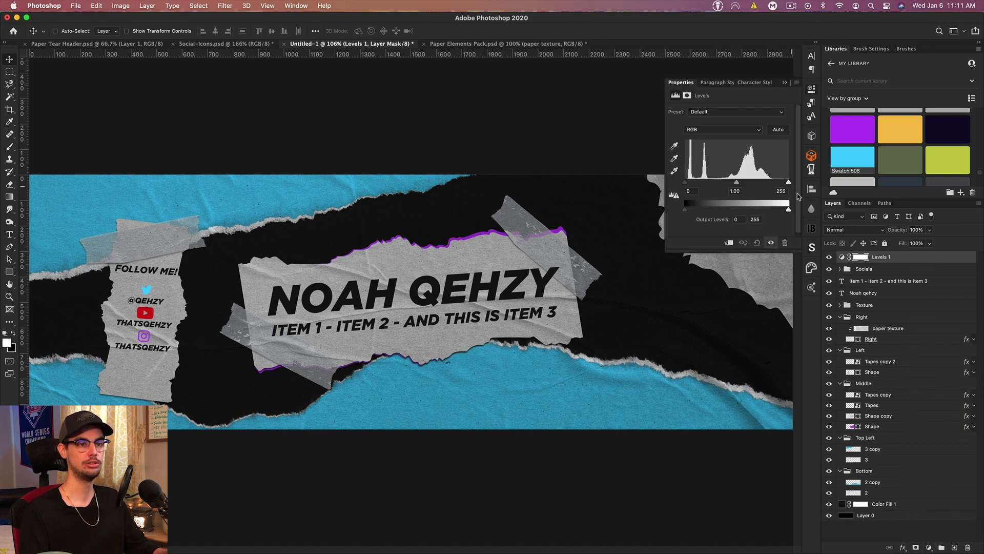
left_click_drag(788, 182, 774, 185)
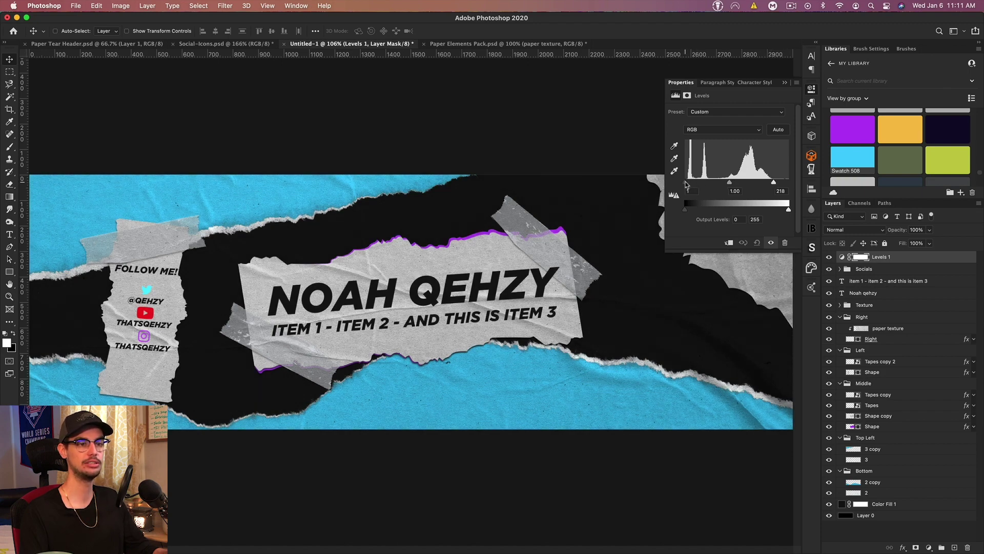
left_click(784, 83)
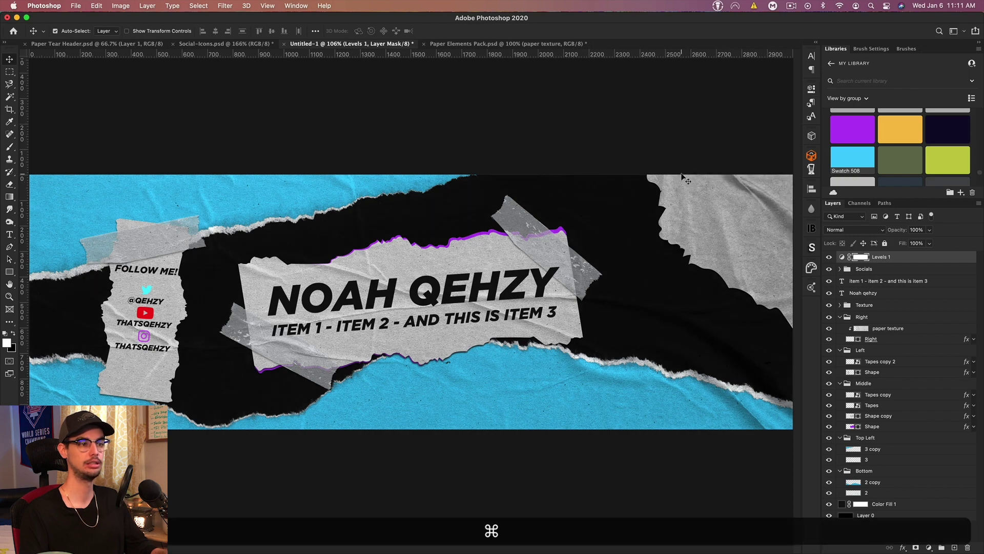
key("super+minus")
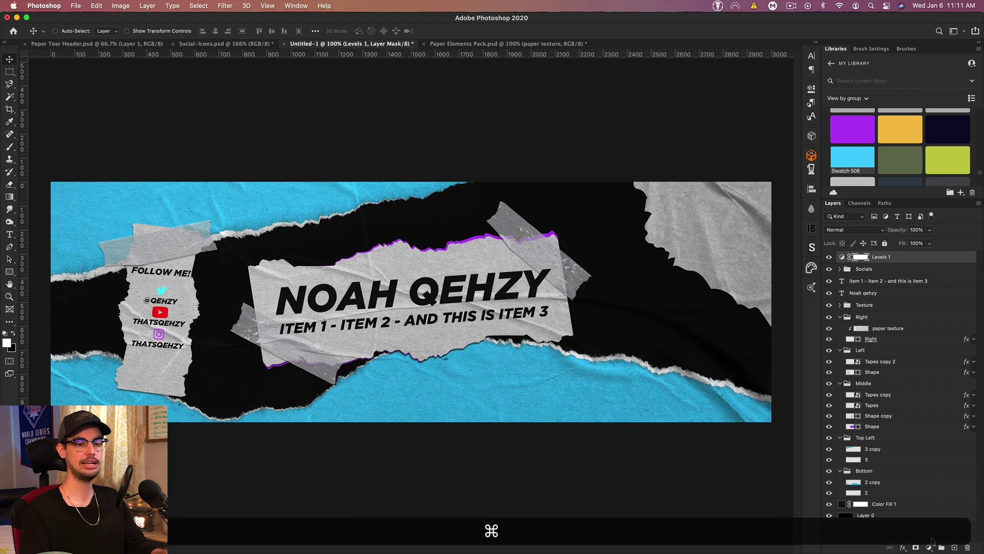
Step: Add a Hue/Saturation adjustment with Saturation at -19
left_click(929, 548)
left_click(922, 421)
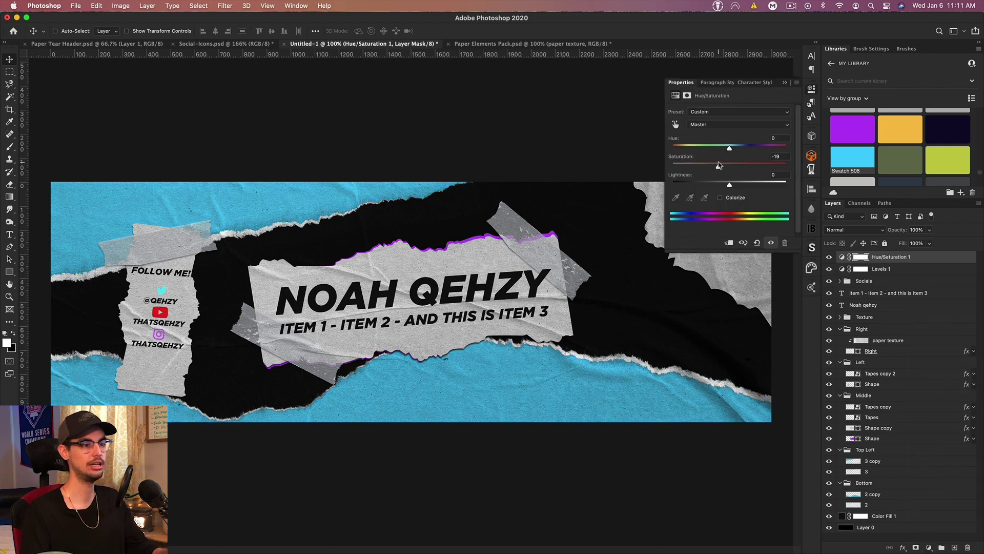
left_click(784, 83)
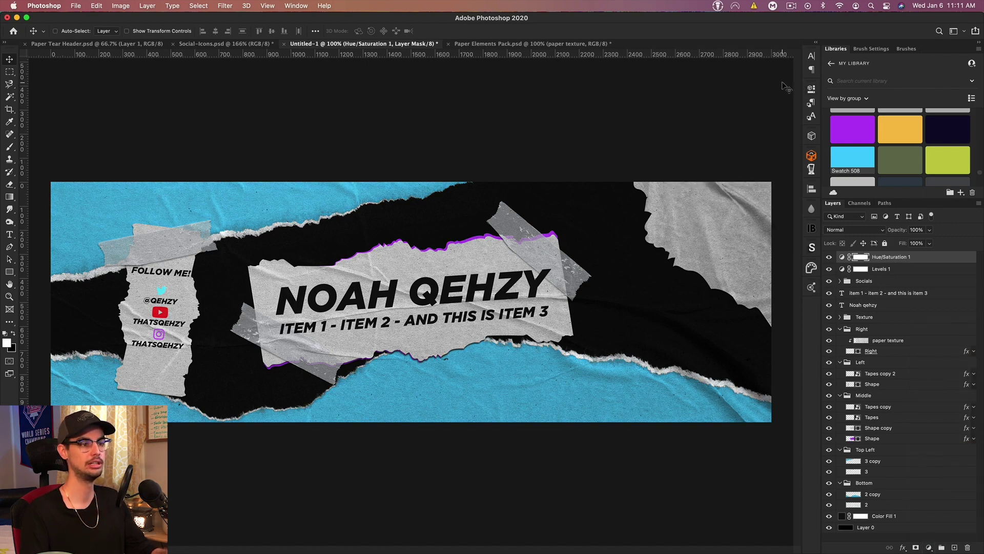
key("super+minus")
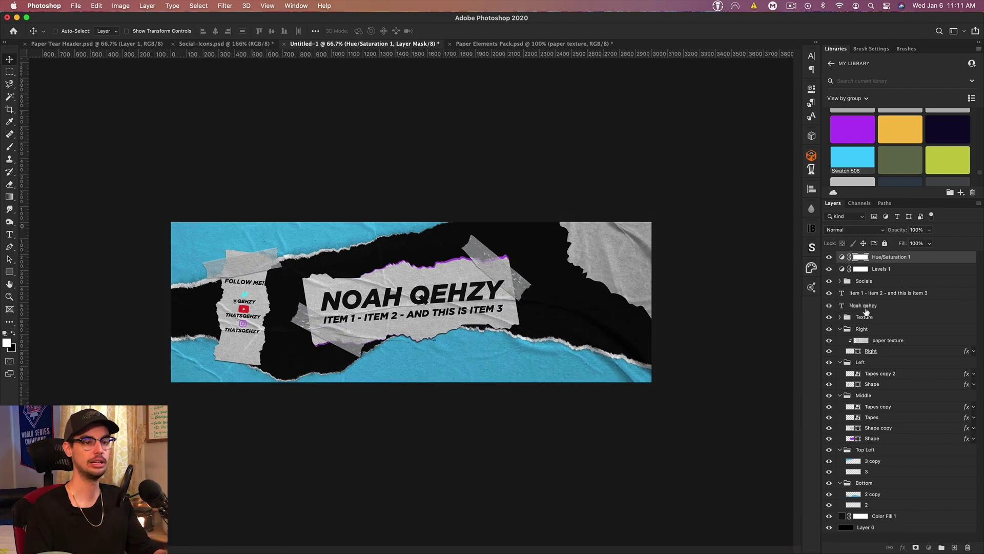
left_click(861, 307)
key("super+j")
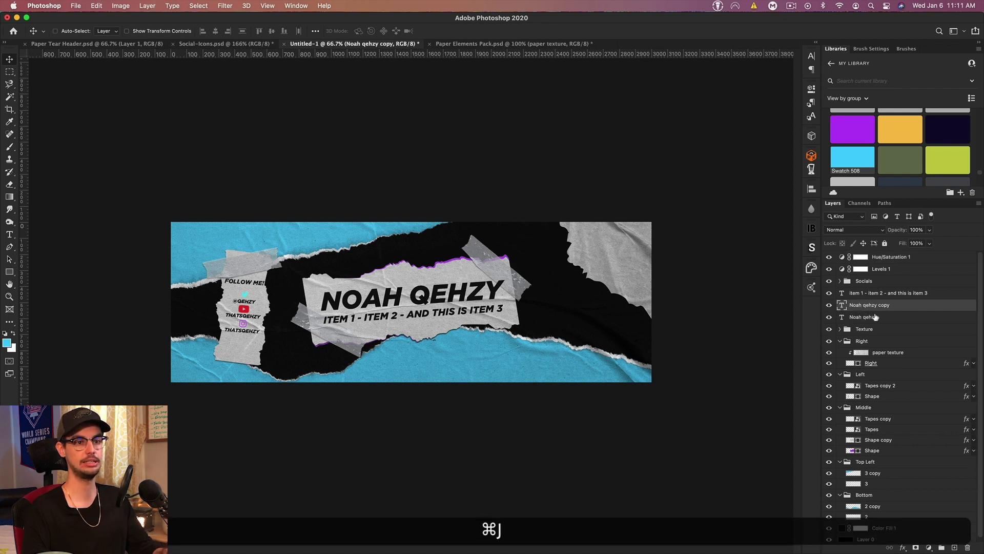
left_click_drag(874, 306, 871, 517)
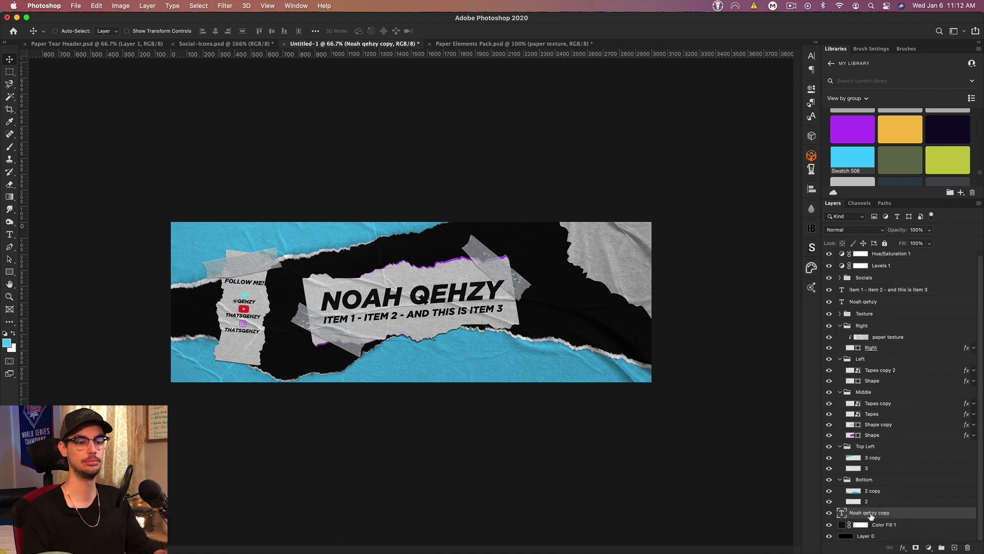
double_click(842, 514)
key("super+c")
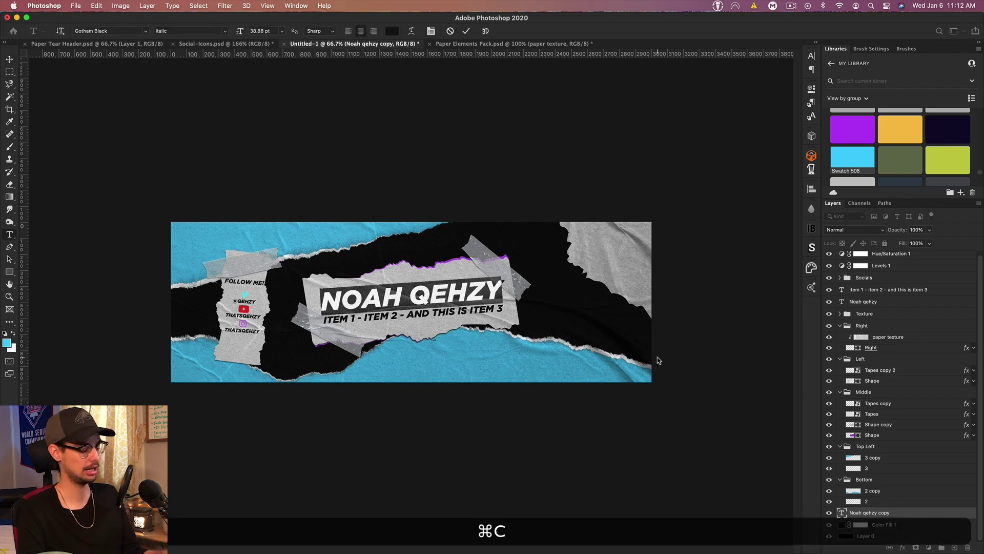
key("super+Right")
key("Right")
key("super+v")
key("super+Return")
key("super+v")
key("super+v")
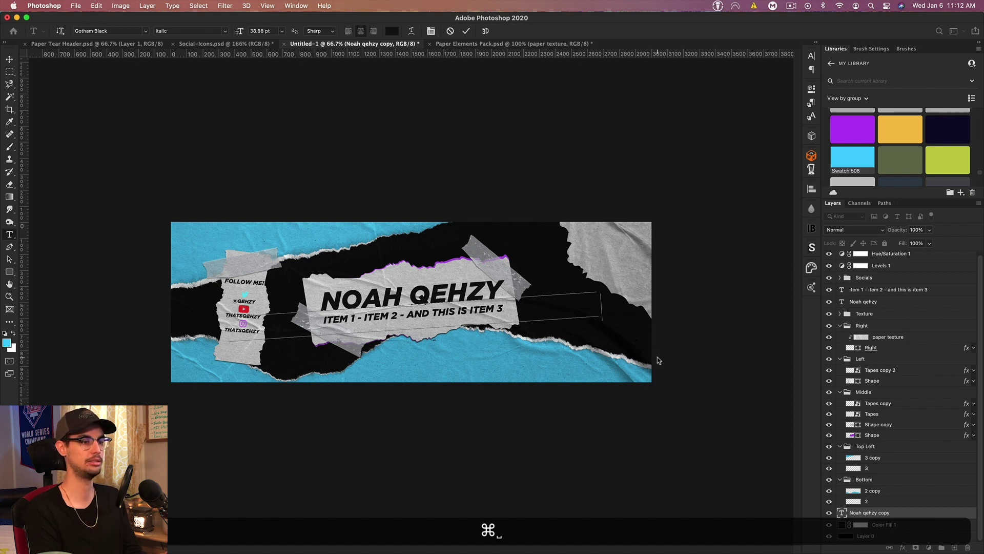
key("super+v")
key("Return")
key("super+Return")
key("super+v")
key("super+v")
key("super+v")
key("super+v")
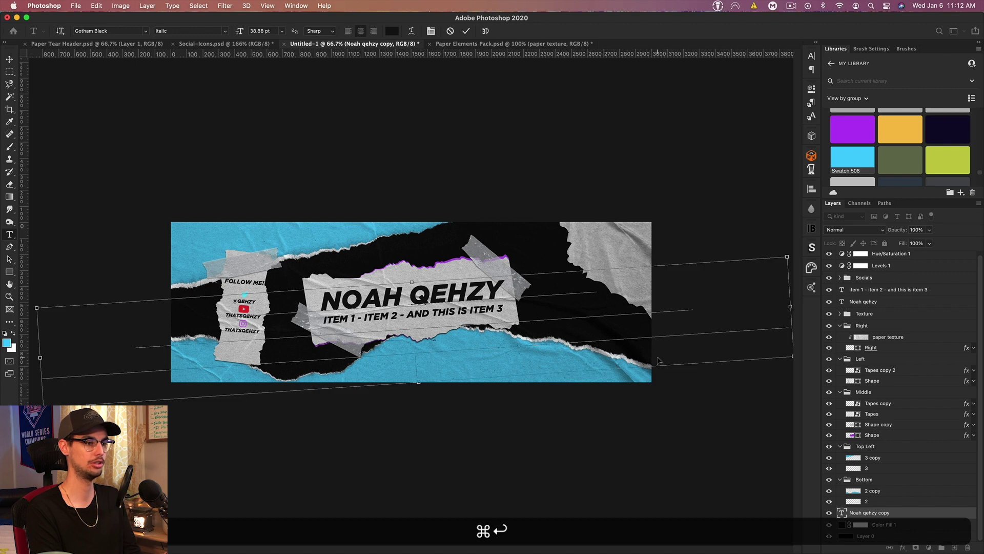
key("super+v")
key("super+v")
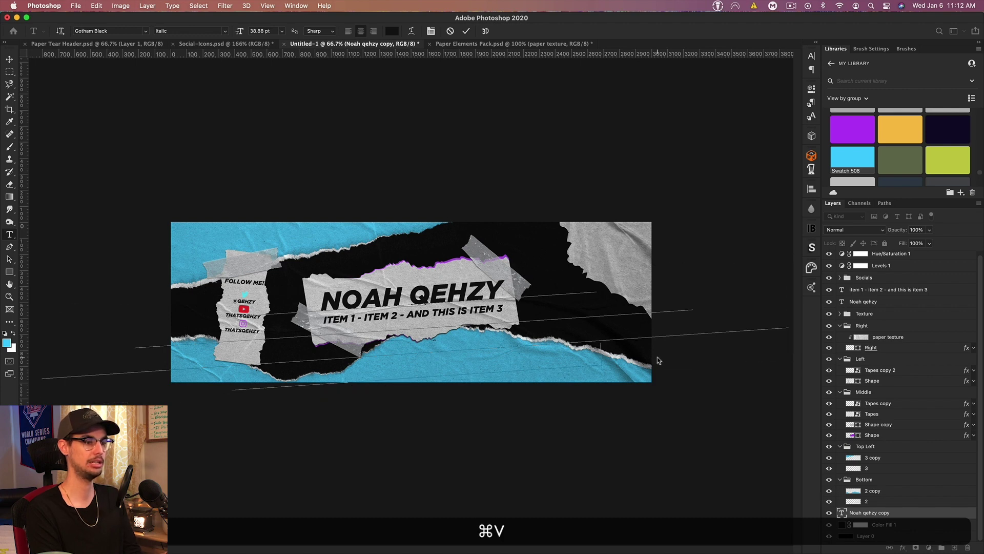
key("super+v")
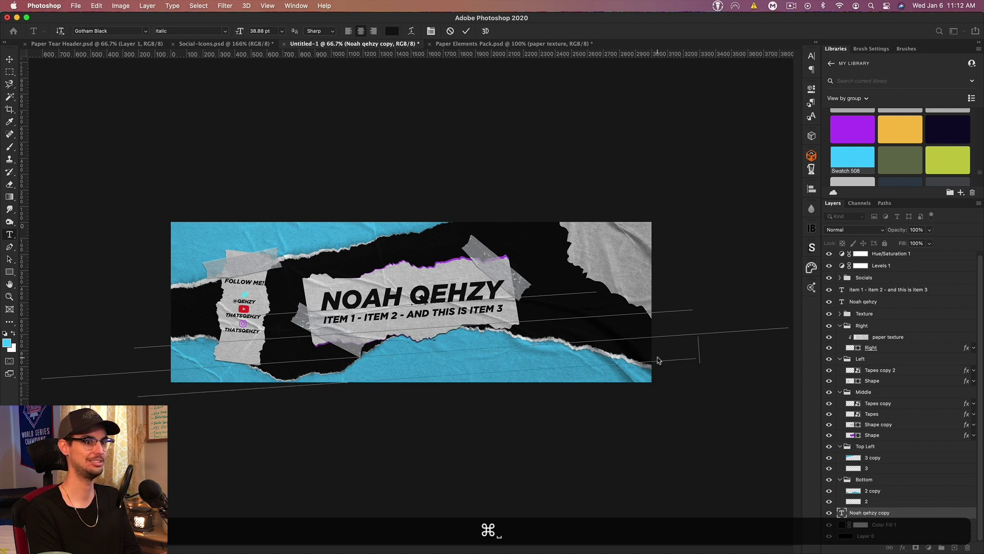
key("super+v")
key("super+v")
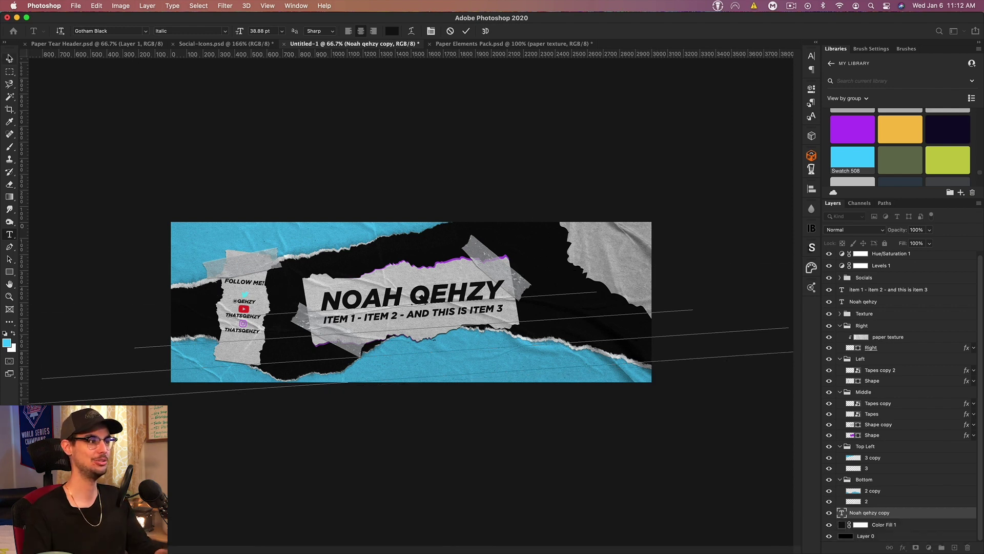
key("Escape")
key("v")
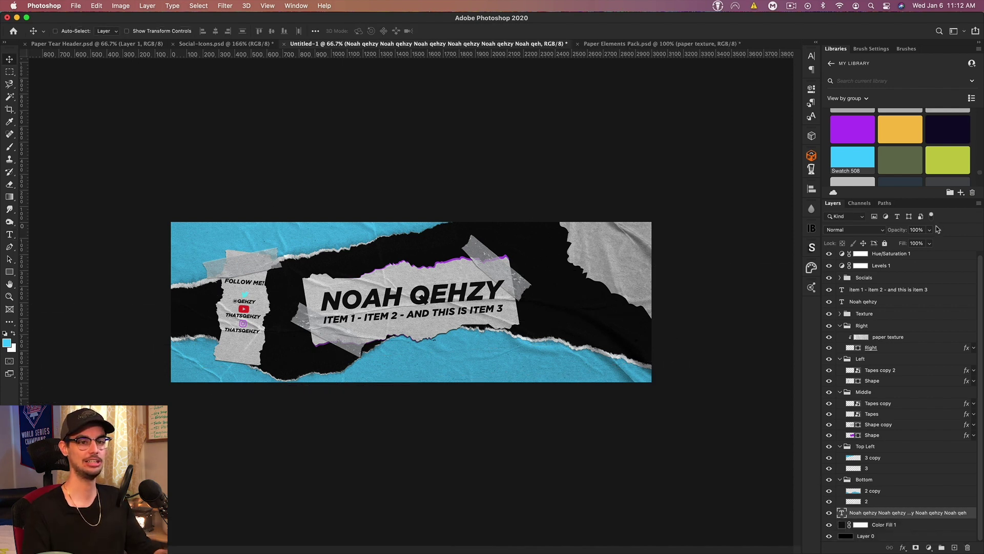
Step: Set the repeated-name layer's fill to 0%
left_click(915, 243)
type("0")
key("Return")
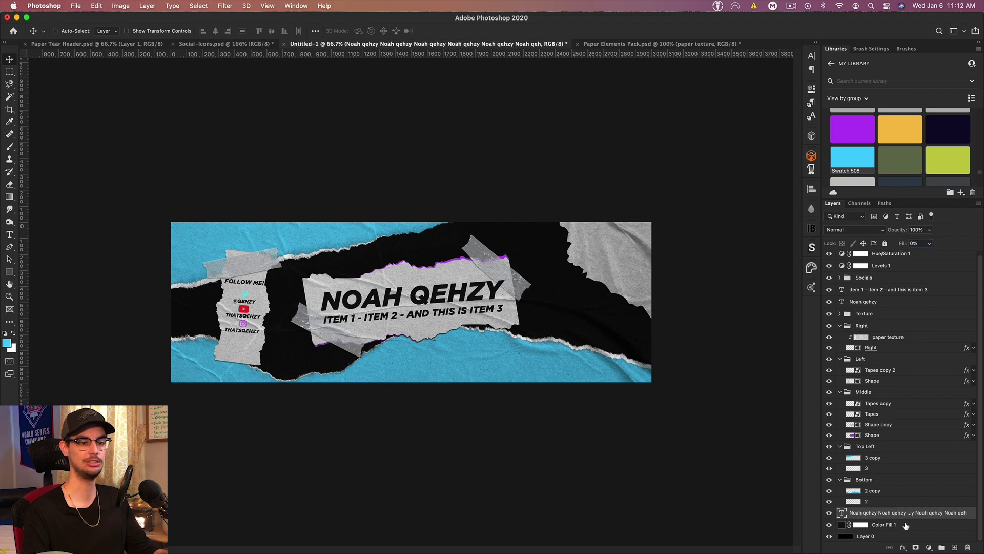
Step: Add a 4 px purple #9633c8 stroke to the repeated-name layer
double_click(906, 516)
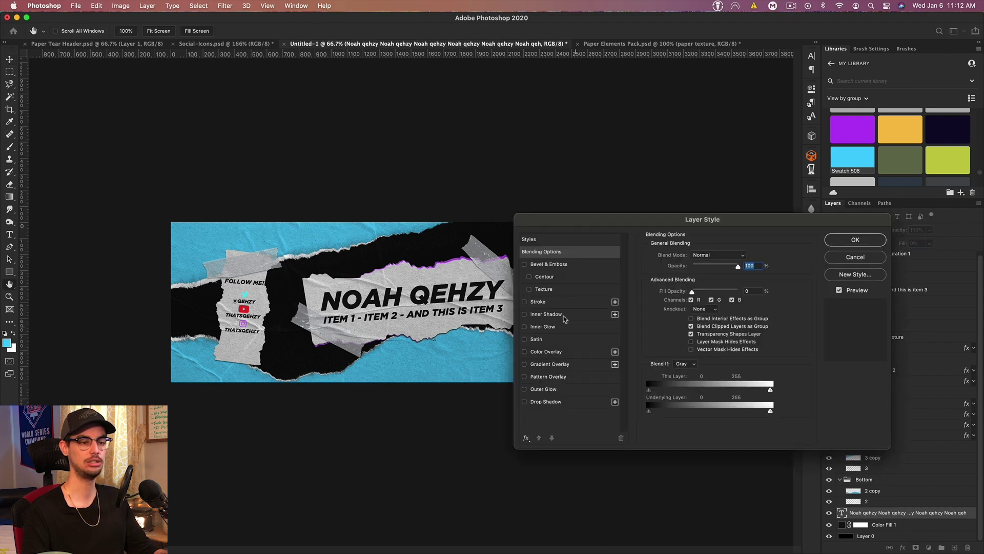
left_click(538, 301)
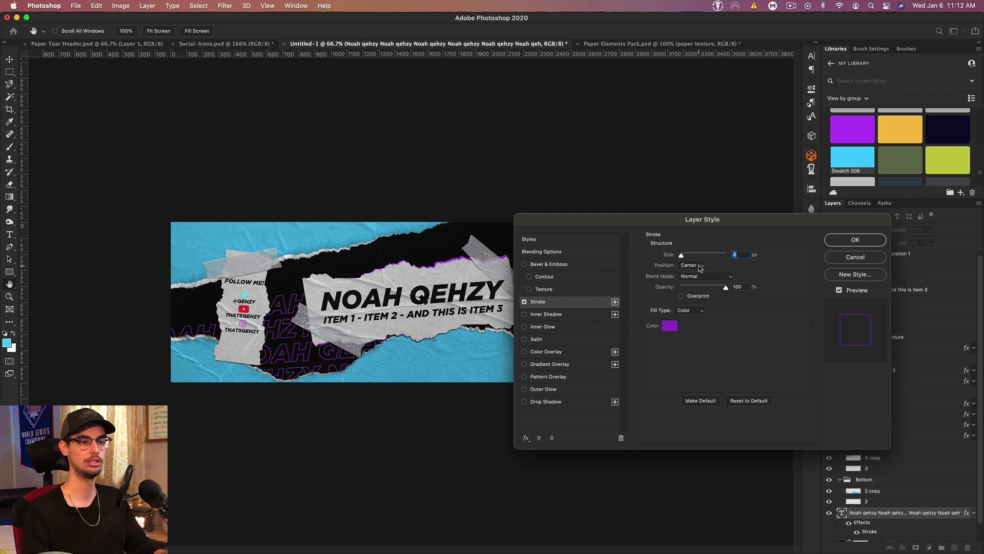
left_click(671, 324)
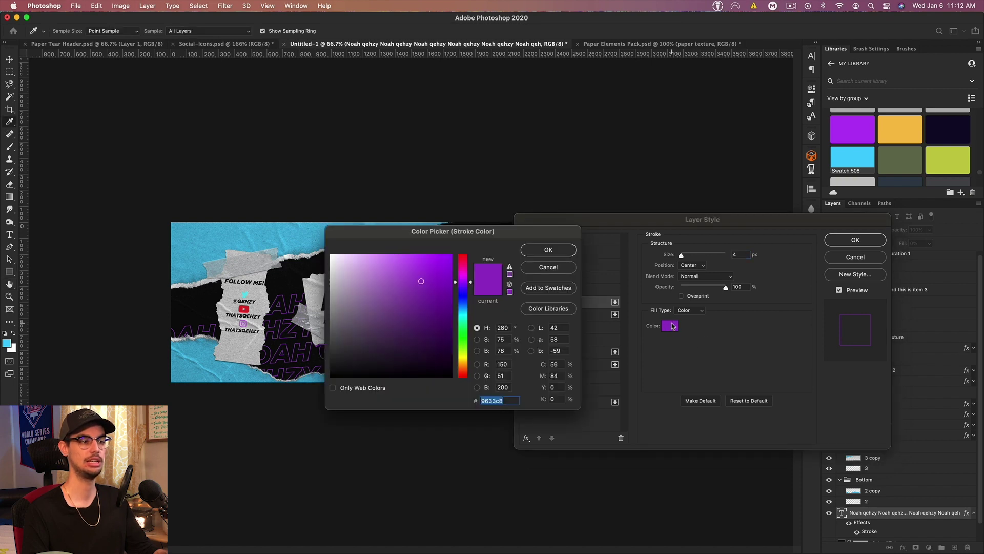
left_click(549, 250)
left_click(855, 240)
Step: Rotate the name pattern about 21°, shift it right, and scale it to 68%
key("super+t")
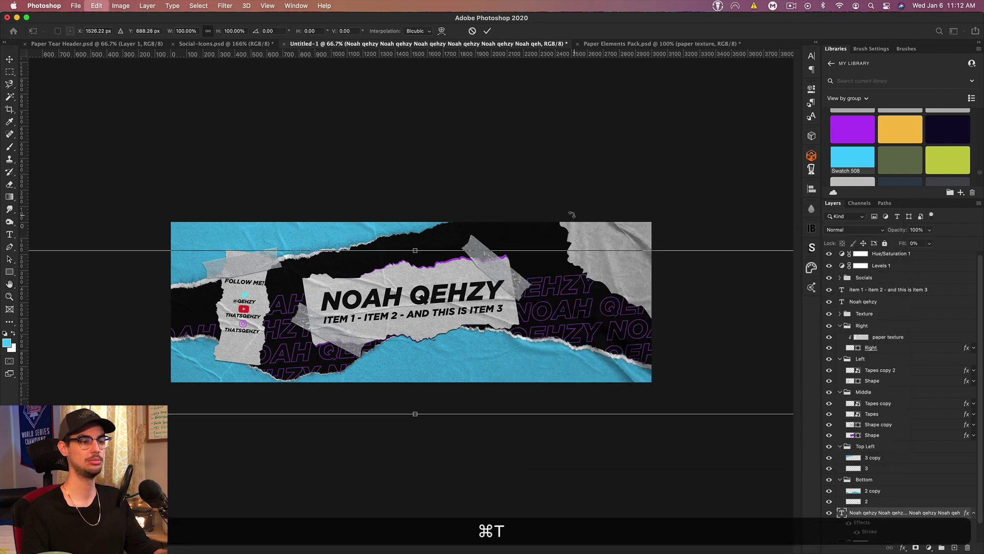
left_click_drag(571, 213, 643, 334)
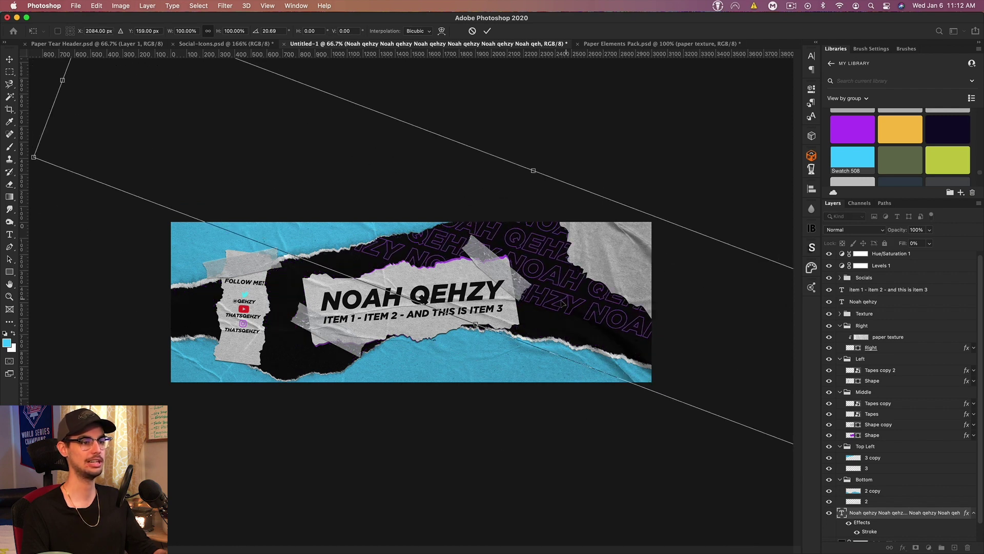
key("Return")
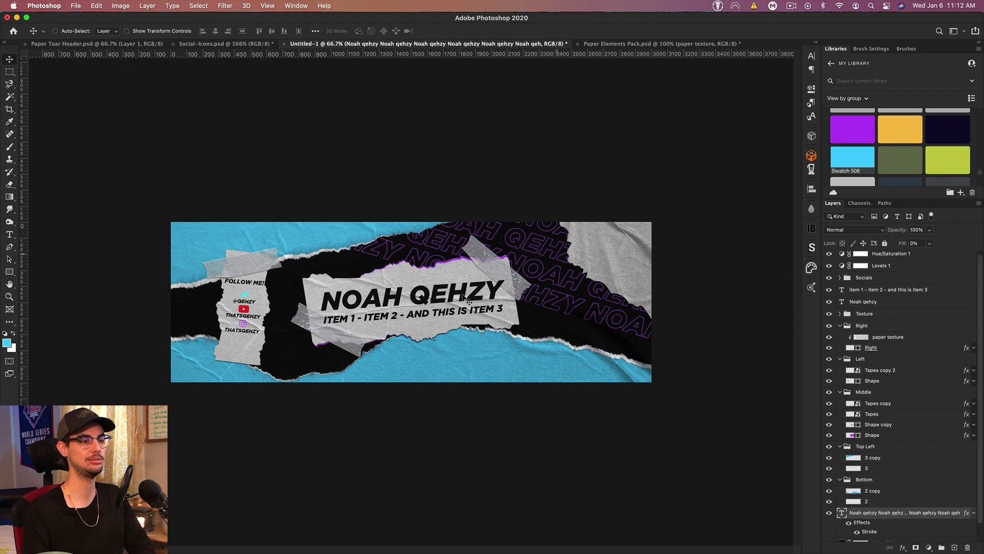
left_click_drag(544, 298, 559, 292)
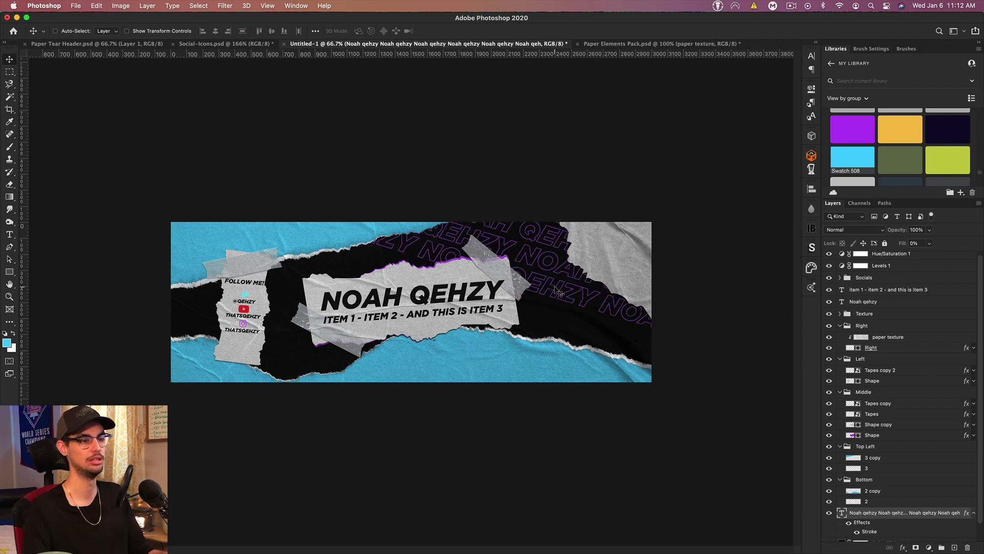
key("super+t")
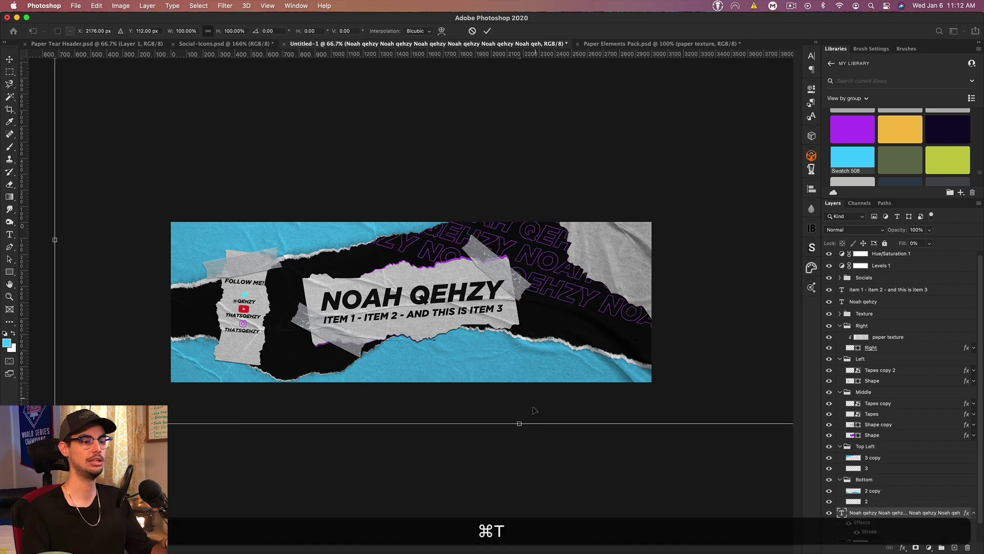
left_click_drag(520, 423, 525, 369)
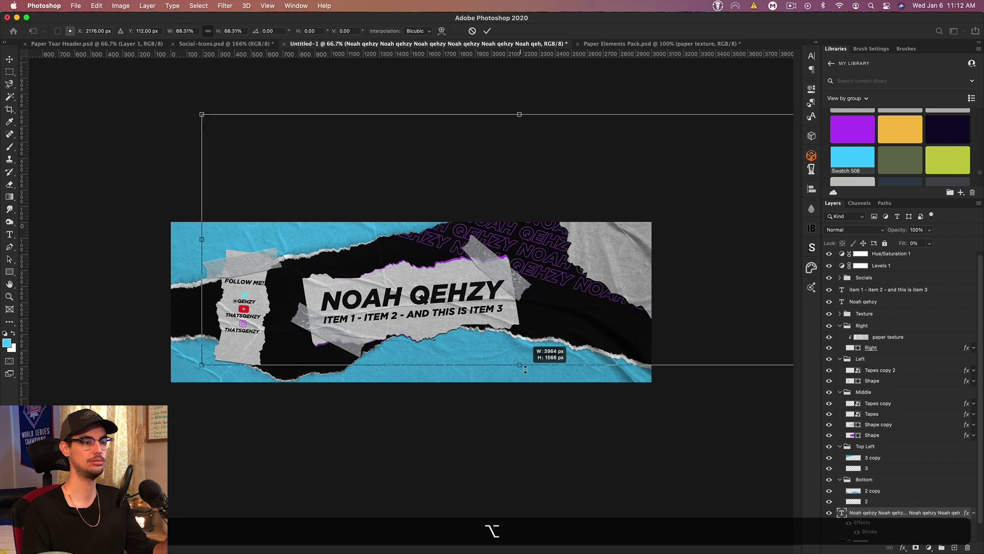
key("Return")
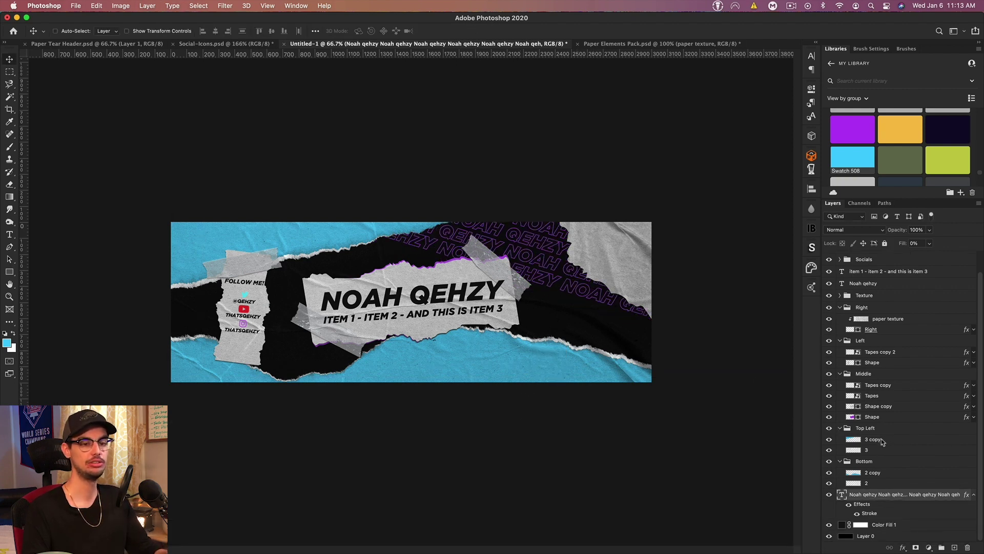
left_click(882, 440)
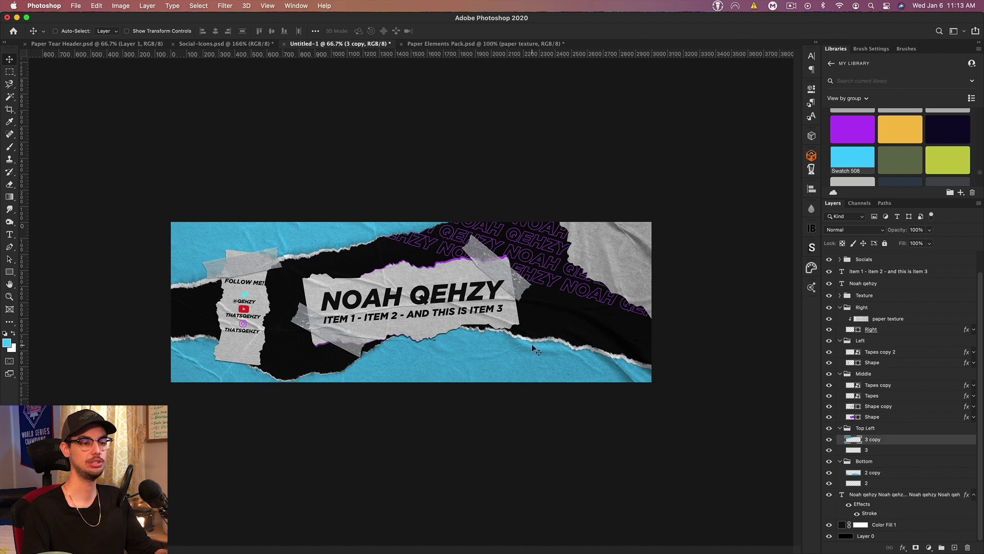
Step: Copy the YouTube screenshot from Paper Tear Header into Untitled-1's lower band
left_click(64, 44)
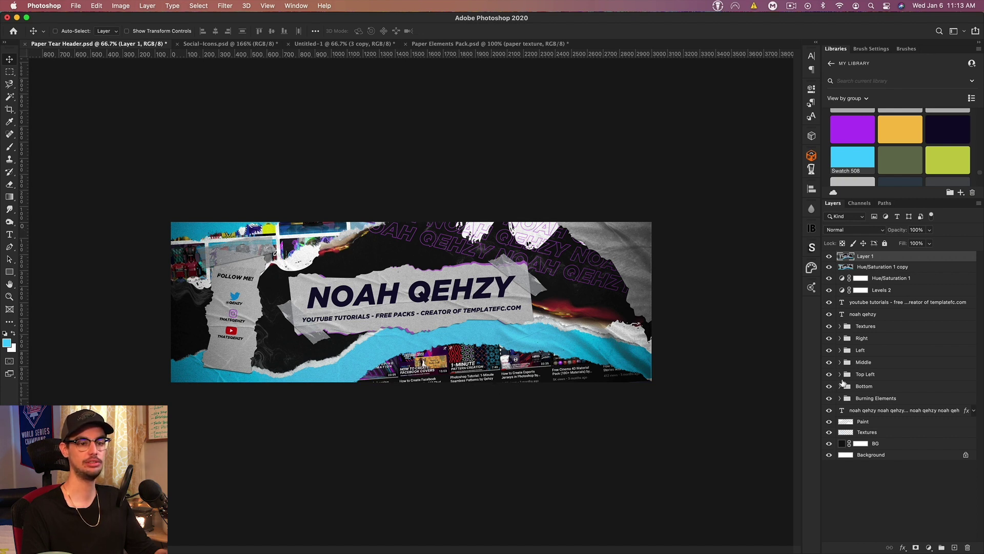
left_click(840, 387)
left_click(899, 401)
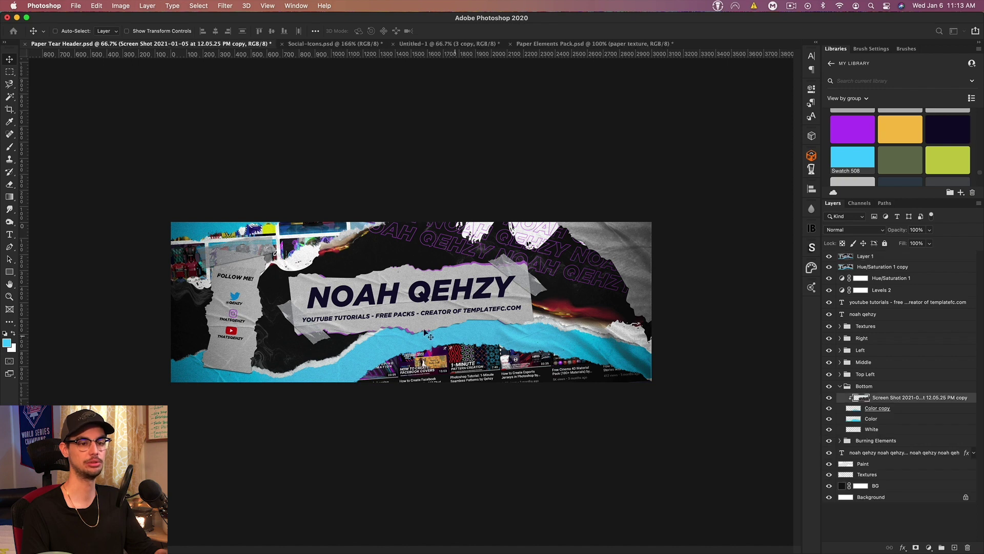
left_click(438, 43)
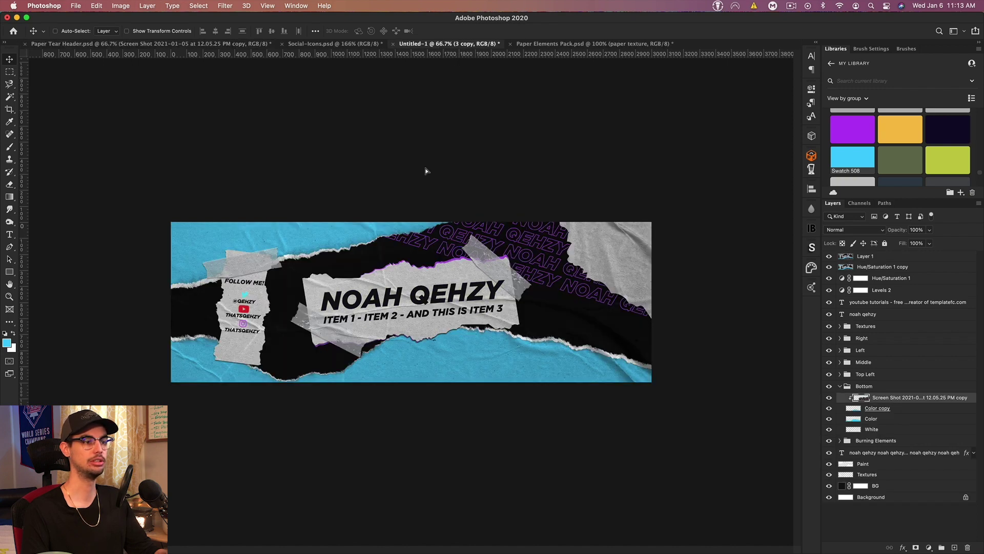
left_click(920, 461)
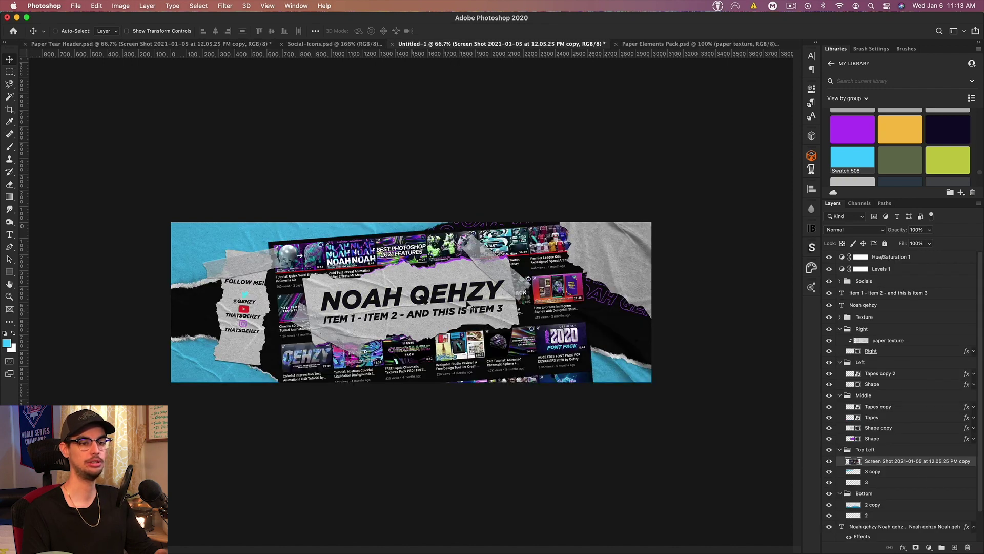
left_click_drag(472, 302, 529, 383)
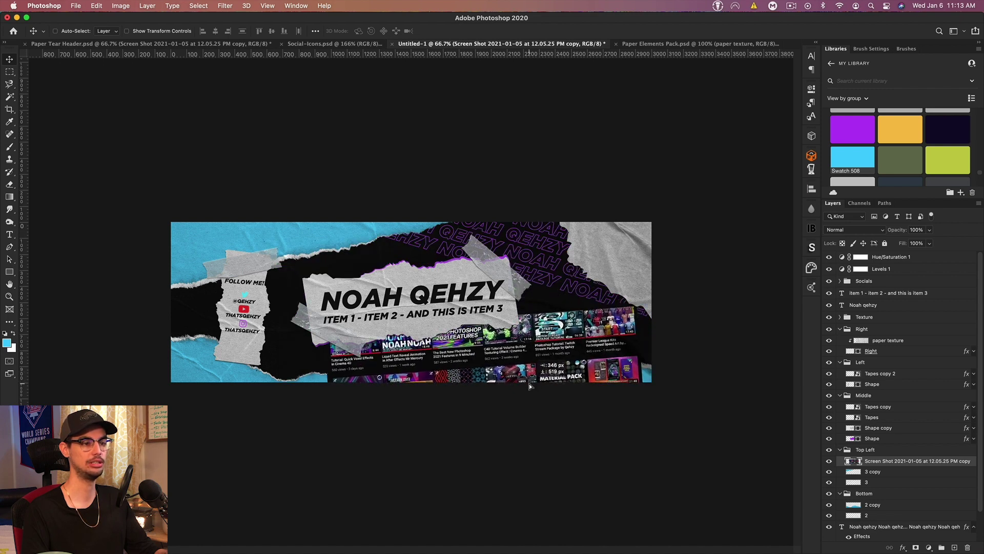
Step: Try clipping the screenshot to a 3 copy duplicate, then move it into the Bottom group
left_click(883, 475)
key("super+j")
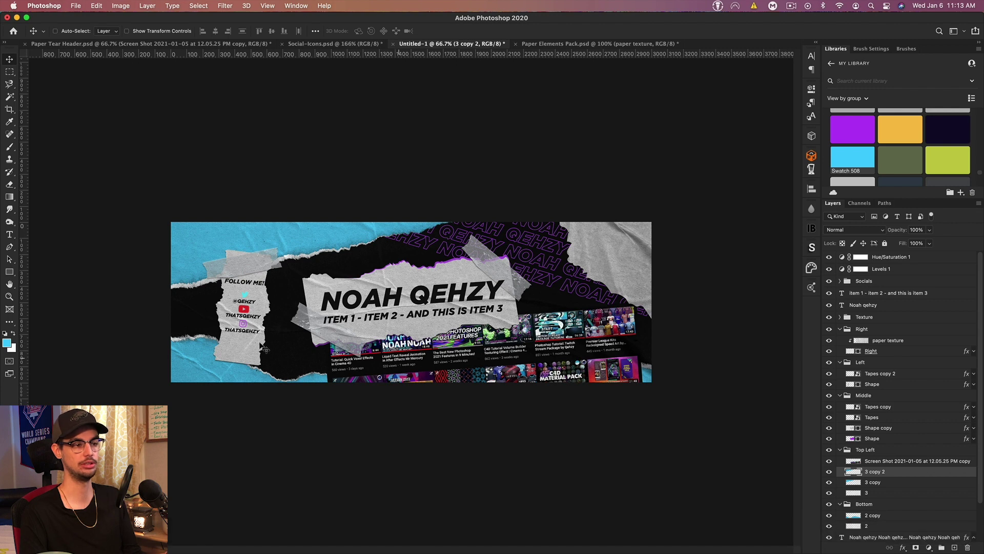
left_click(892, 467, "alt")
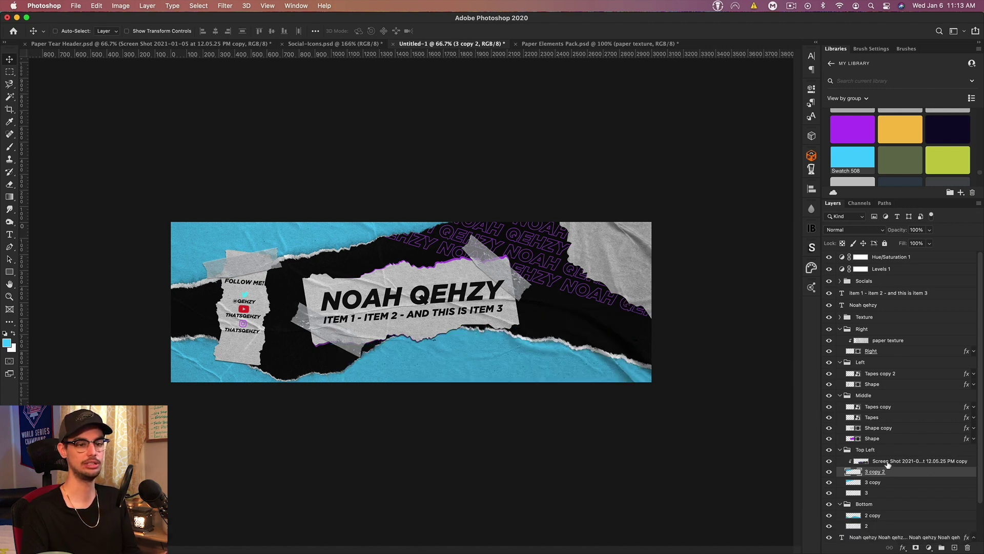
key("BackSpace")
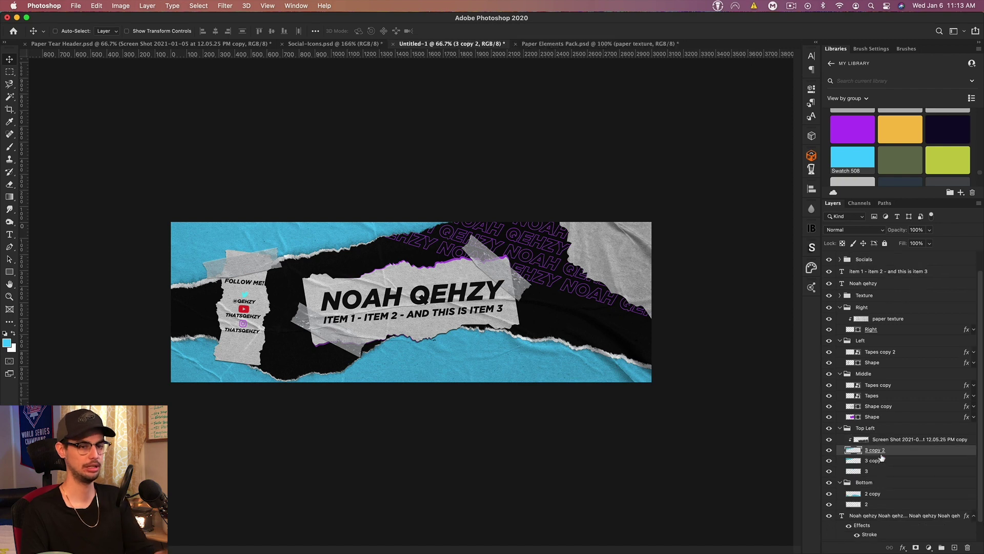
left_click_drag(881, 441, 880, 478)
Step: Clip the screenshot to a new '2 copy 2' strip and adjust both positions
left_click(884, 486)
key("ctrl+j")
left_click(880, 477, "alt")
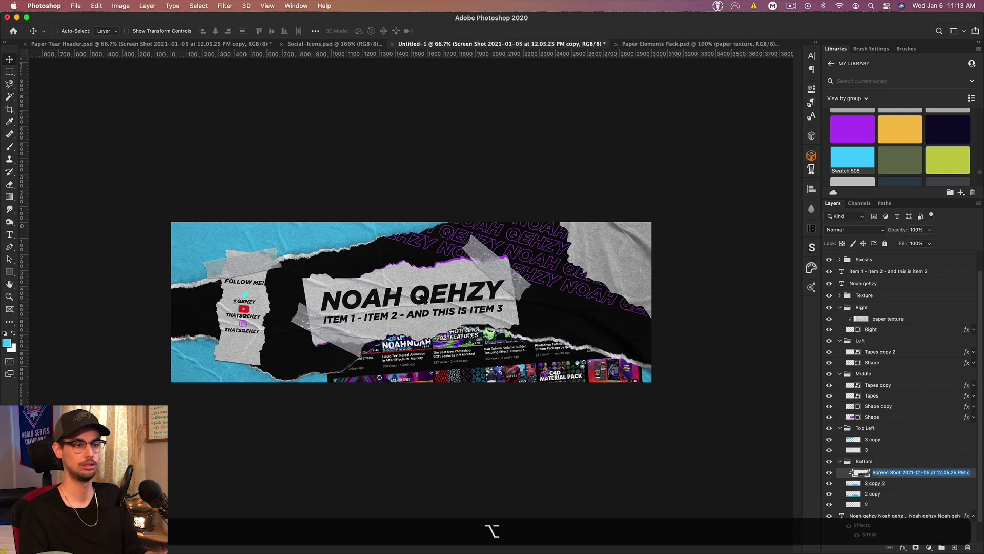
left_click(535, 340)
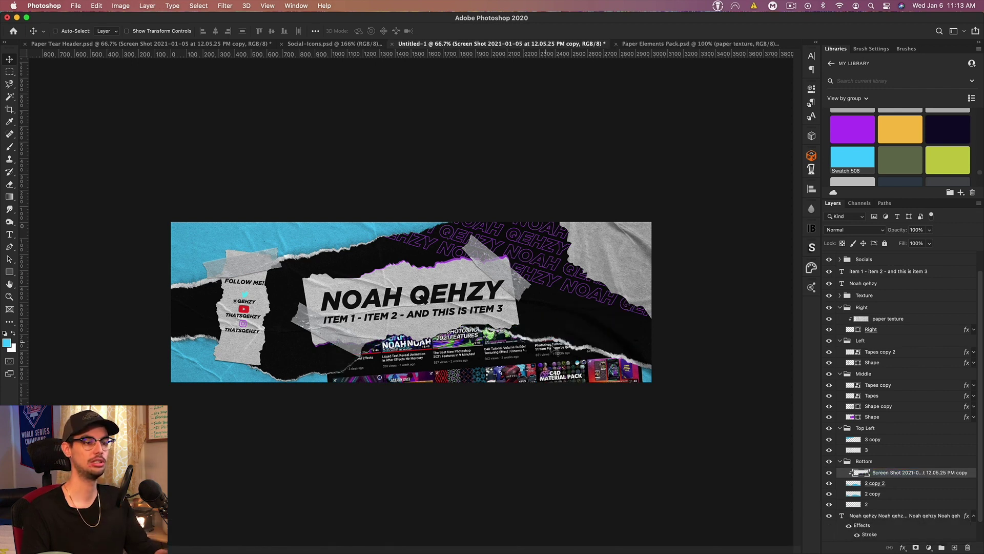
left_click_drag(545, 349, 563, 356)
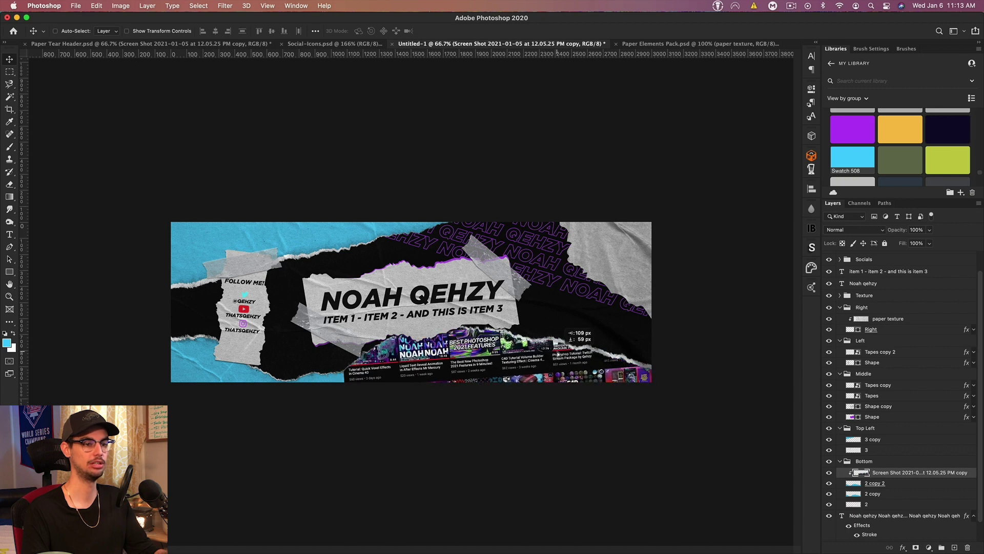
left_click(889, 488)
left_click_drag(501, 346, 496, 353)
Step: Warp the 2 copy 2 strip, pulling its left side down and right side up
key("super+t")
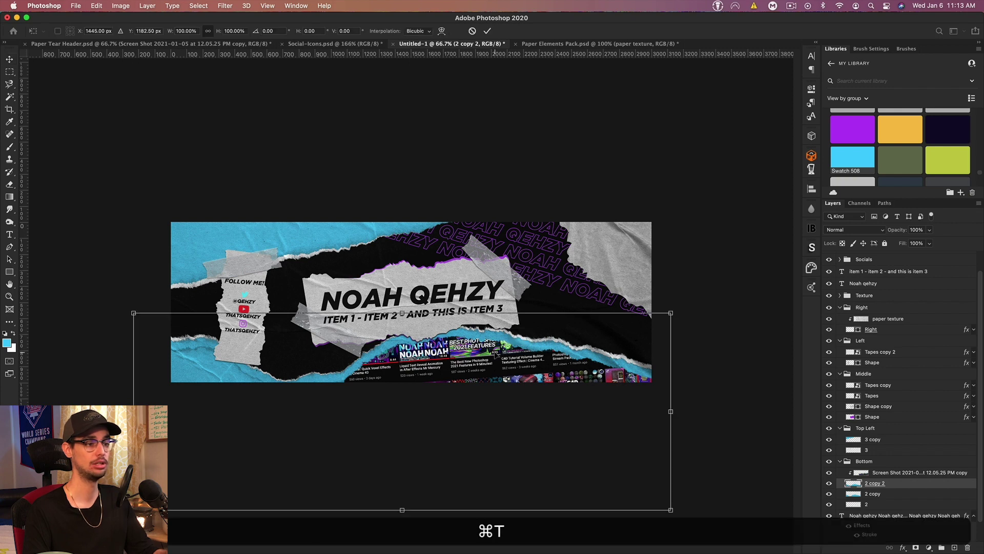
right_click(410, 337)
left_click(429, 417)
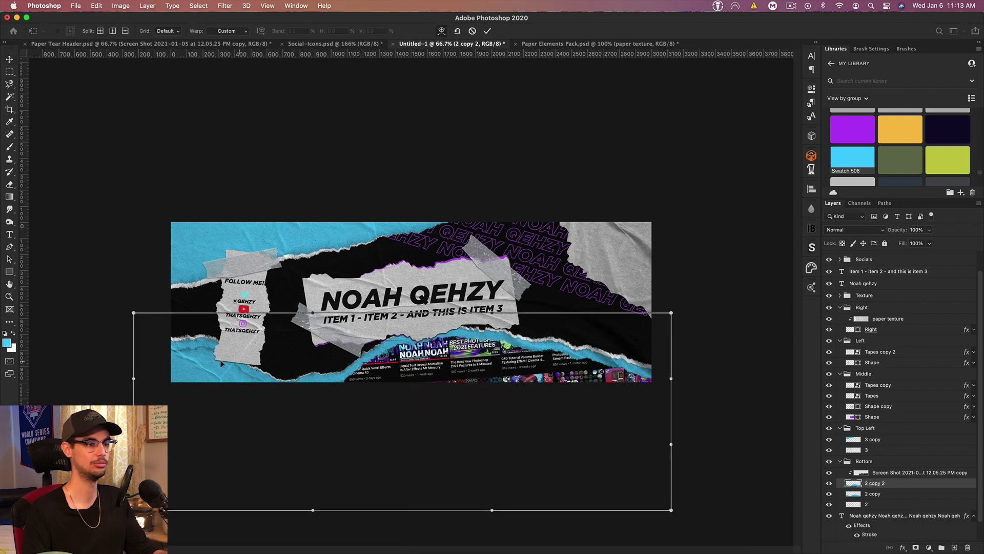
left_click_drag(206, 368, 203, 406)
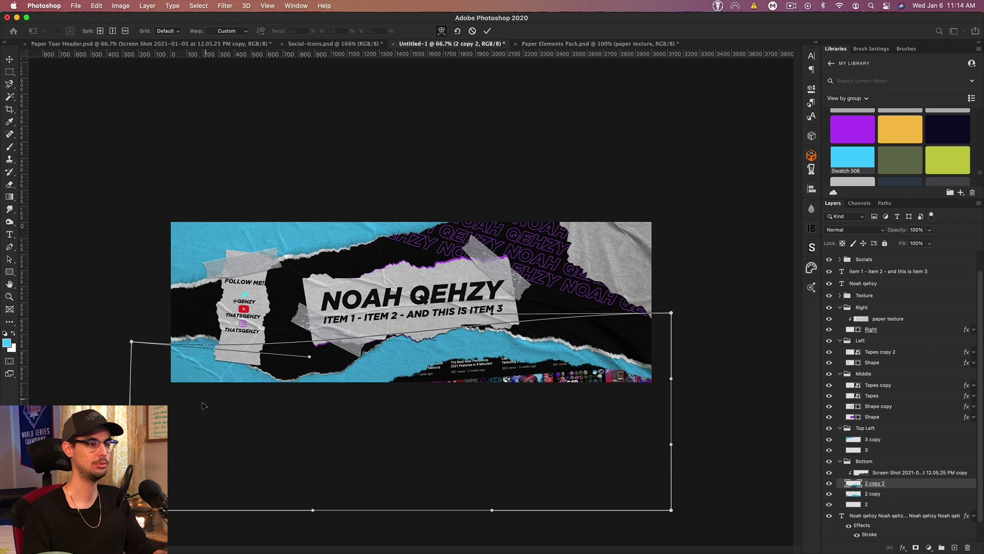
left_click_drag(535, 367, 540, 353)
key("Return")
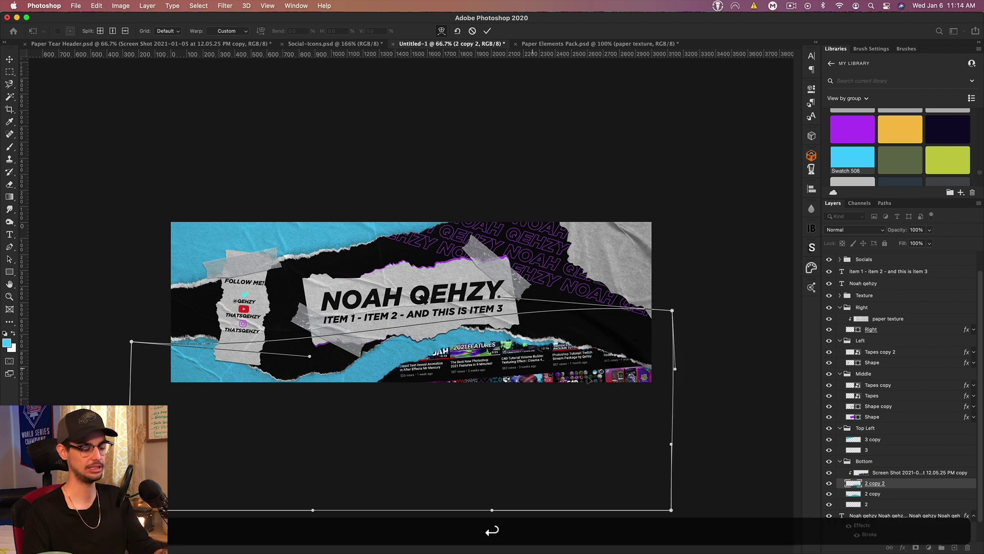
Step: Reposition the thumbnails along the curved strip and collapse the Bottom, Top Left and Middle groups
left_click(904, 473)
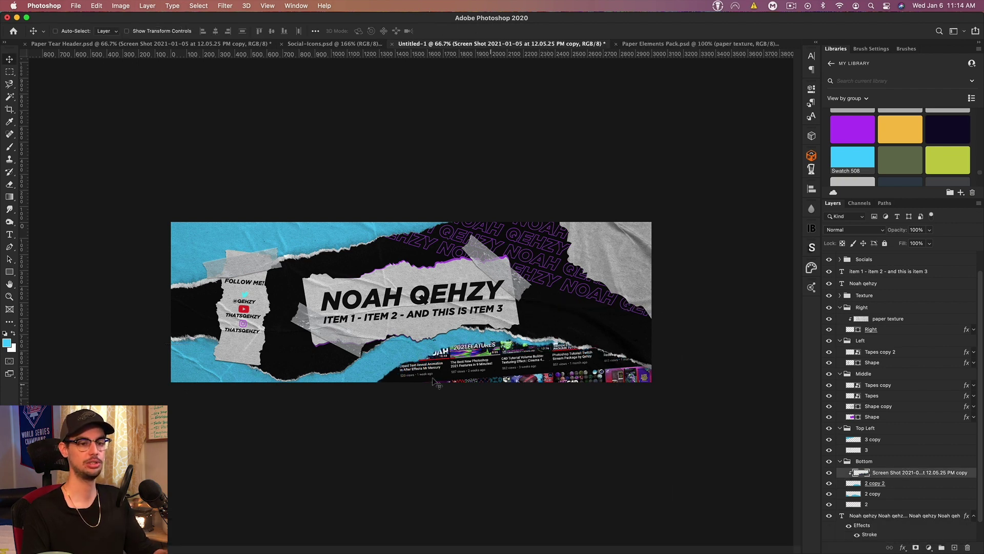
left_click_drag(516, 349, 523, 307)
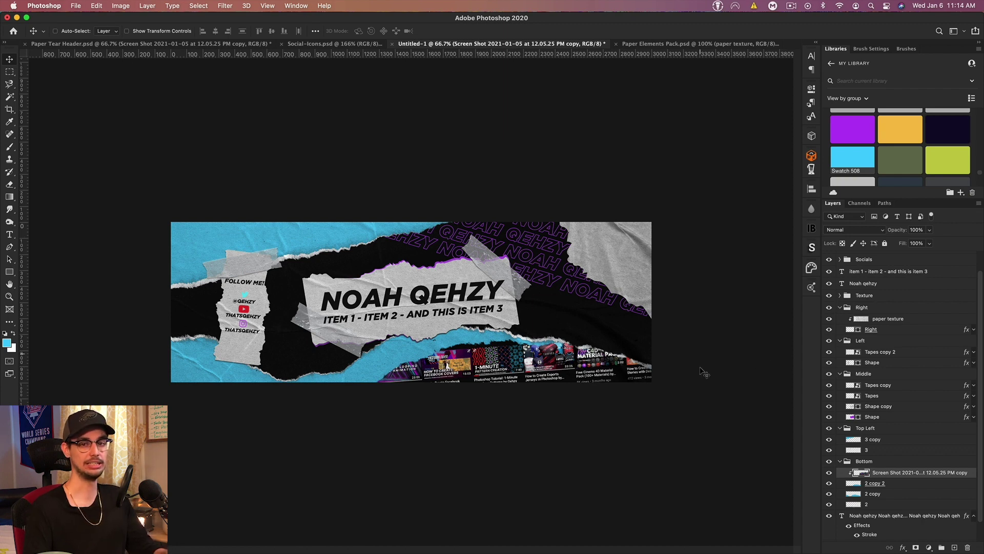
left_click(839, 461)
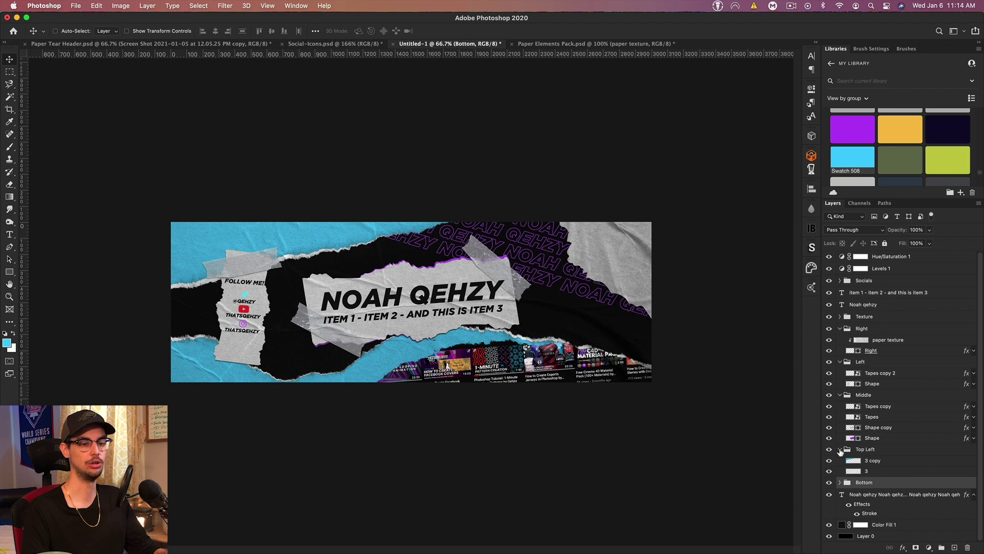
left_click(840, 449)
left_click(840, 394)
Step: Collapse the Left and Right groups and add a new layer above Color Fill 1
left_click(839, 362)
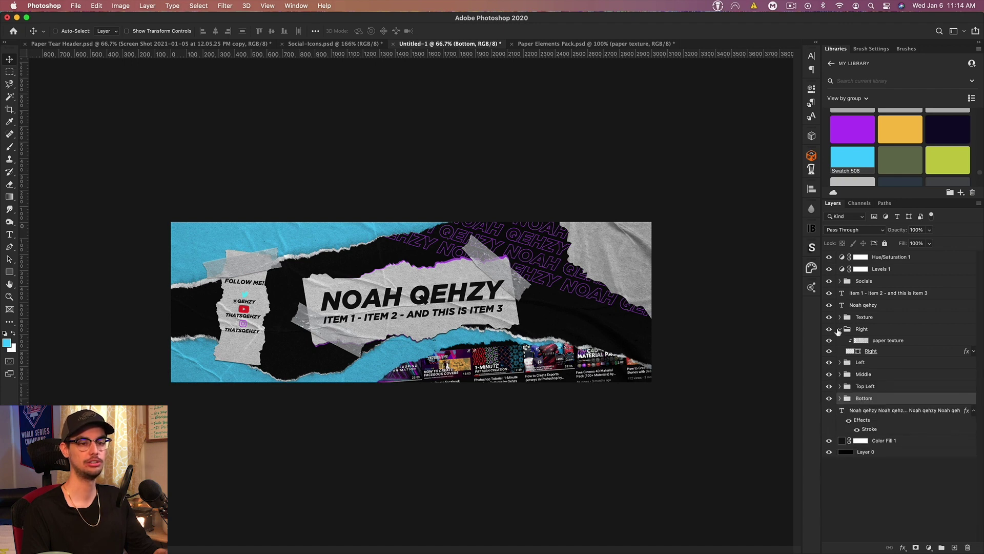
left_click(839, 330)
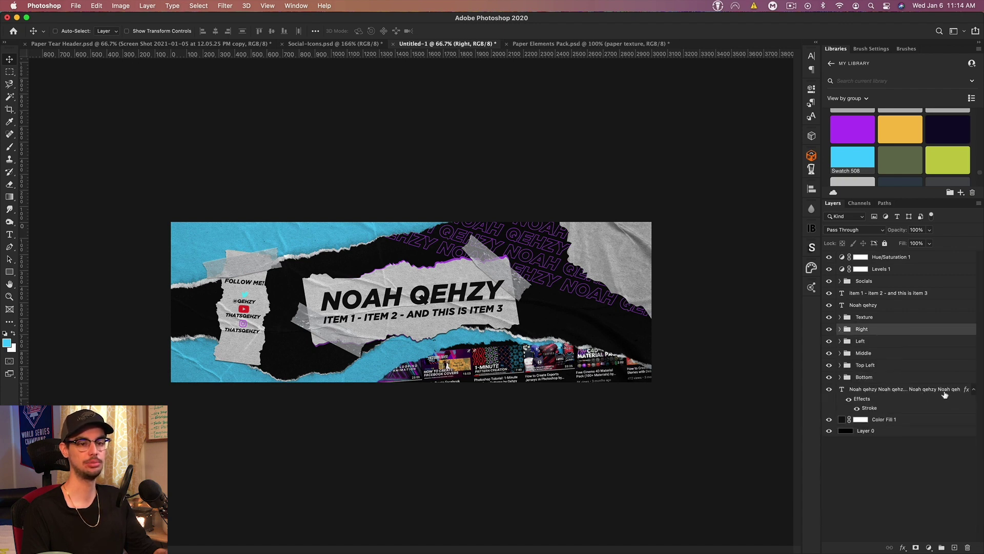
left_click(973, 390)
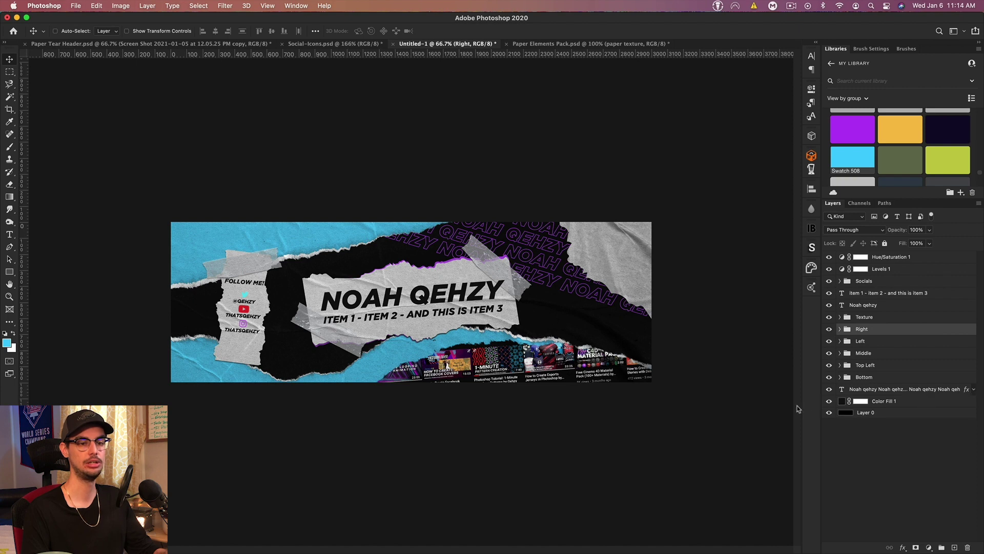
left_click(887, 402)
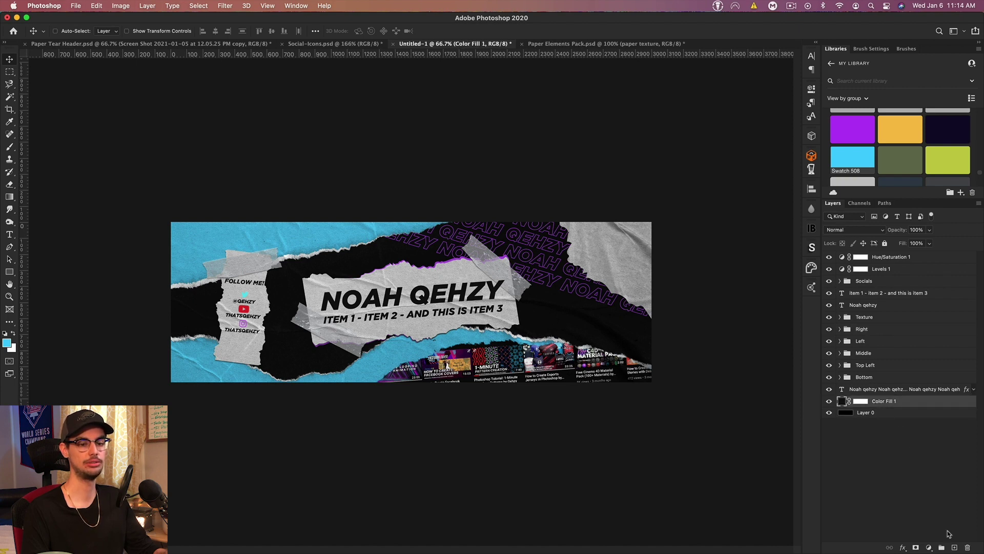
left_click(953, 547)
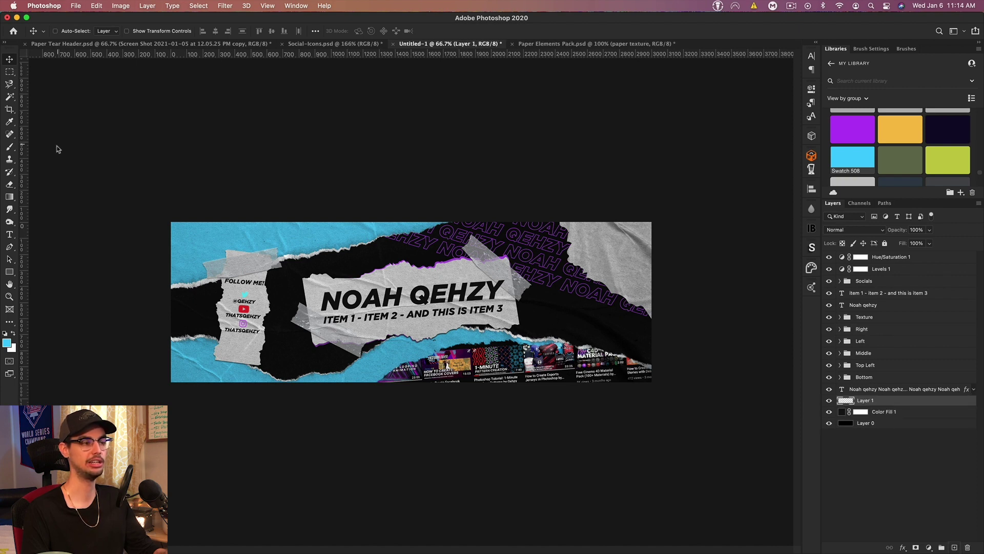
Step: Stamp a white grunge texture brush onto the new Layer 1
left_click(12, 334)
left_click(9, 149)
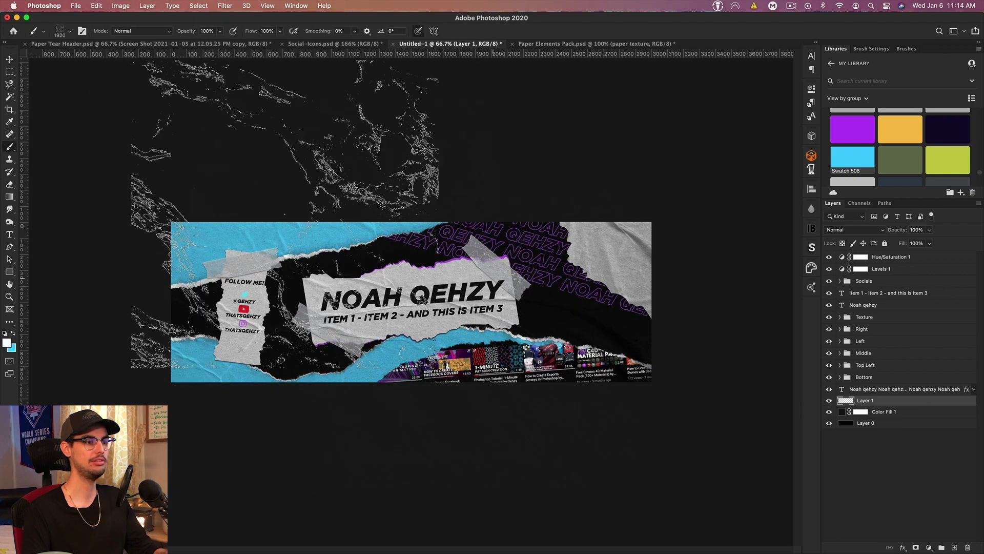
left_click(69, 32)
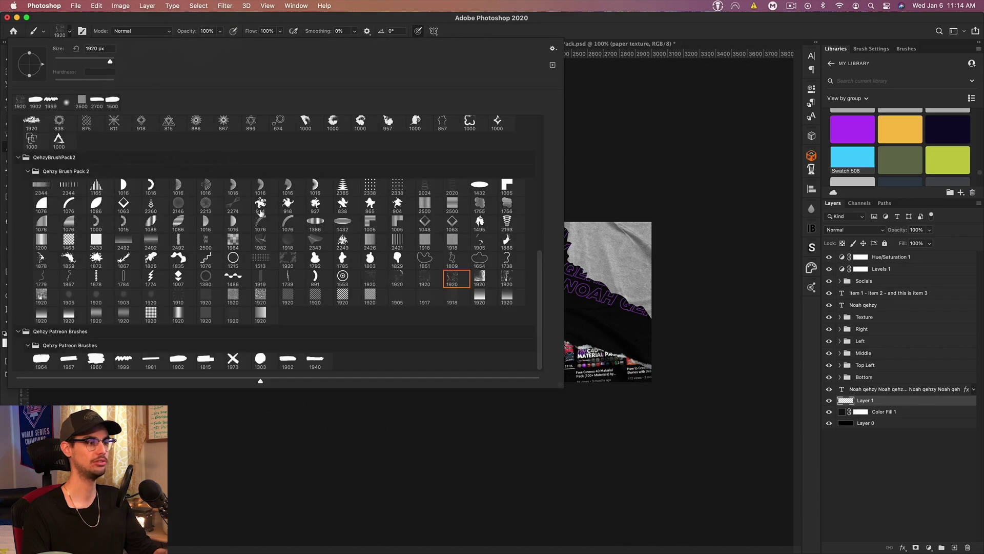
left_click(570, 42)
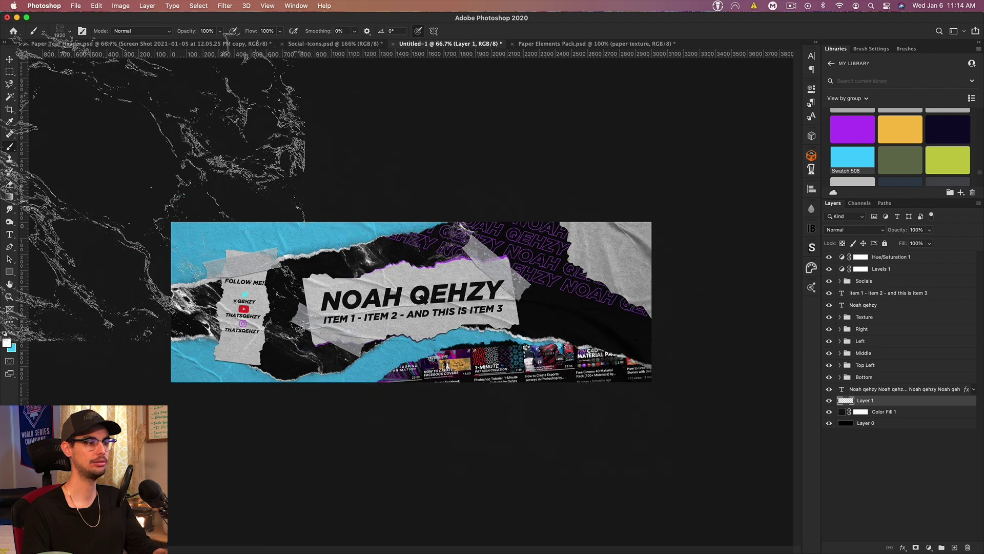
Step: Stretch the texture wider across the banner and fade it to 41% opacity
key("super+t")
left_click_drag(477, 302, 651, 317)
key("Return")
key("b")
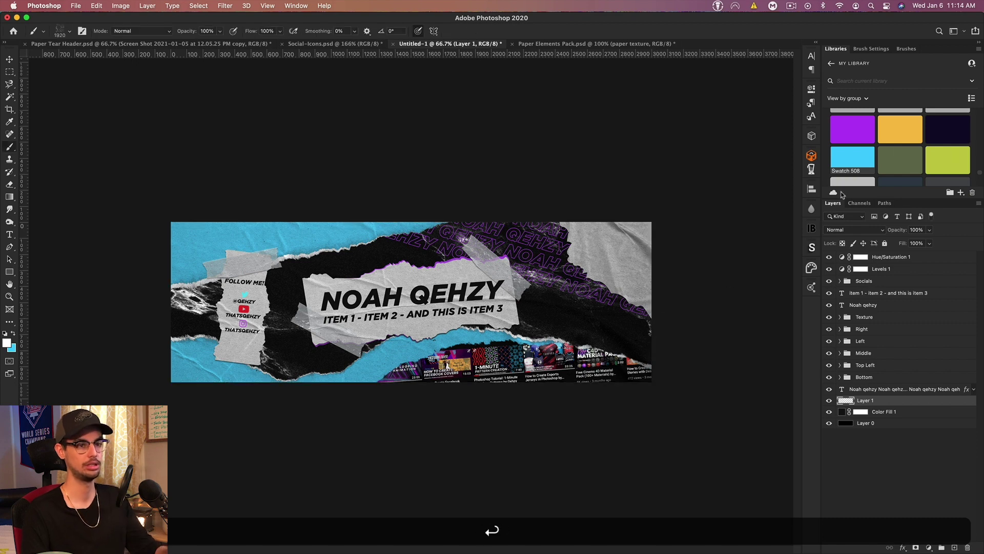
left_click_drag(901, 234, 870, 235)
Step: Apply a Wave distortion, lower the texture to 23% opacity, and add an empty Layer 2
left_click(226, 6)
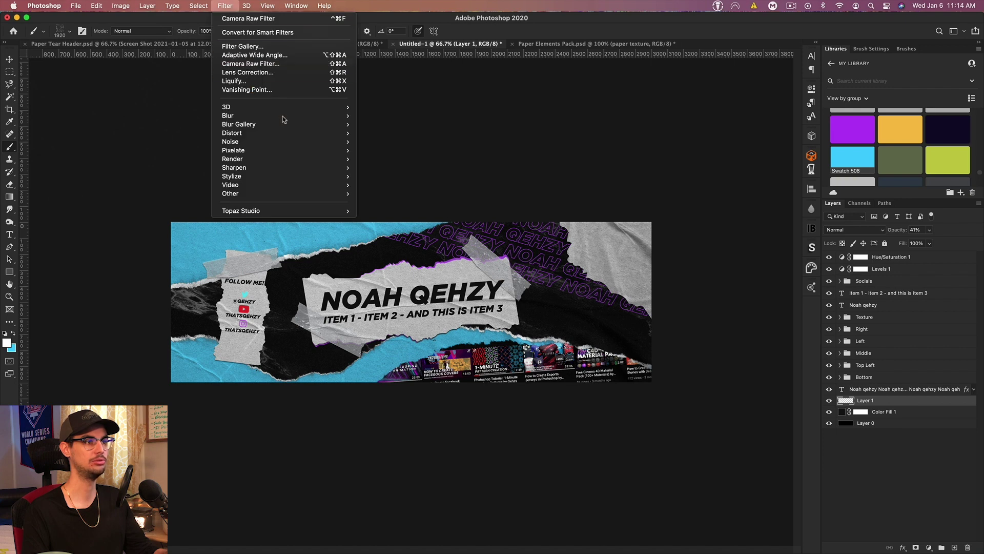
mouse_move(325, 133)
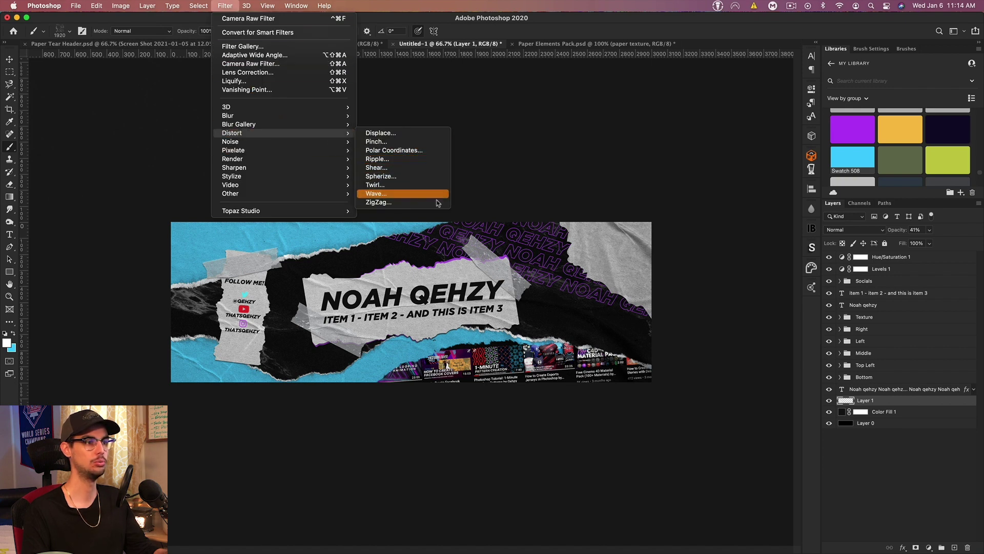
left_click(436, 196)
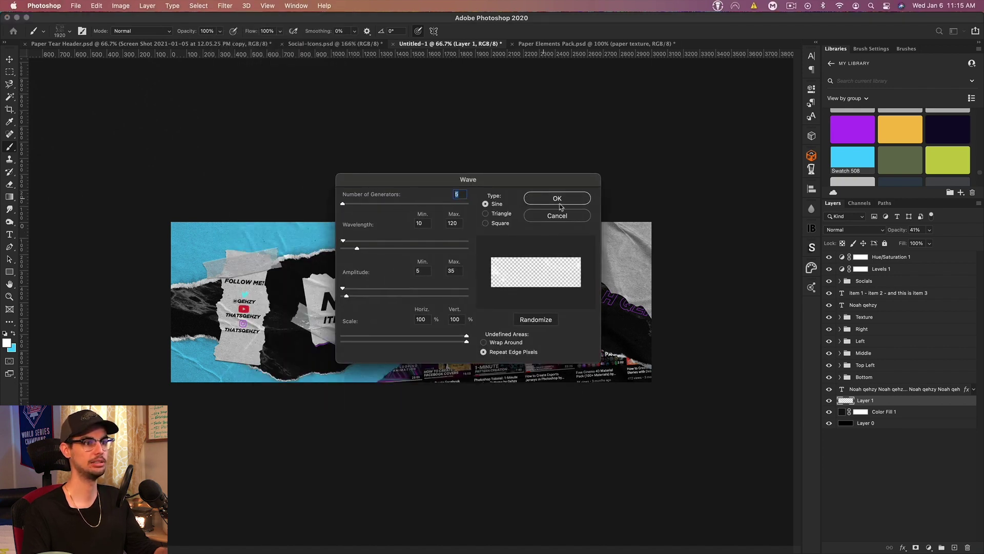
left_click(566, 198)
key("v")
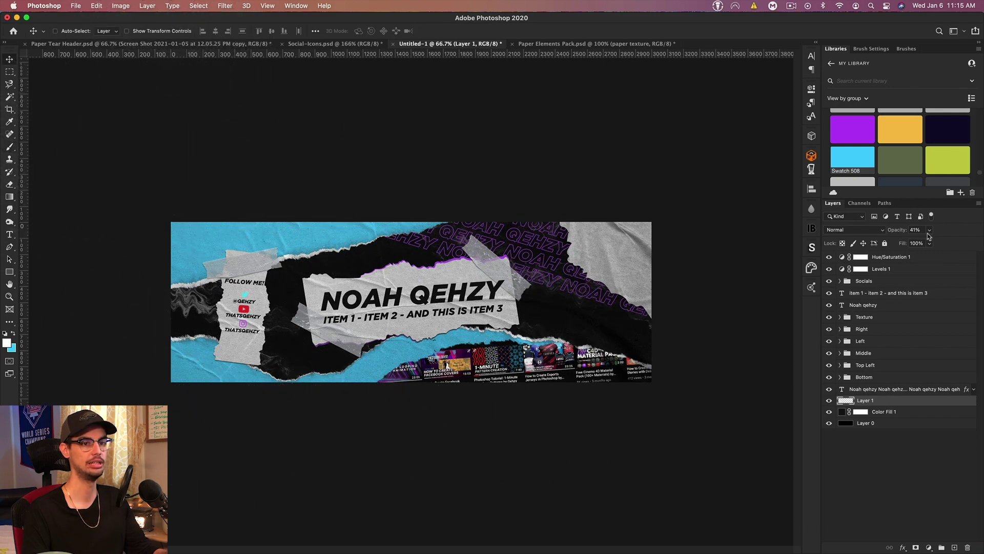
left_click_drag(904, 230, 896, 232)
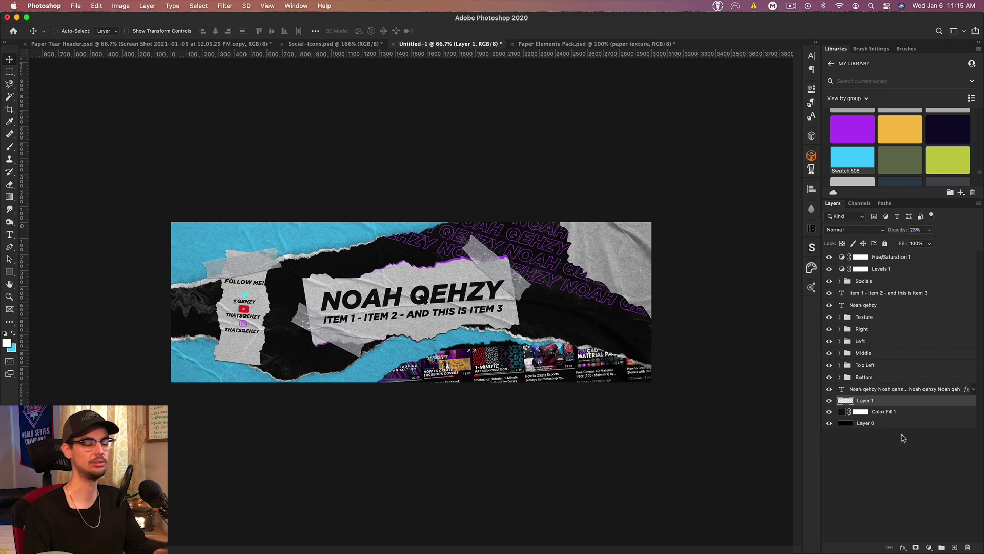
left_click(956, 547)
Step: Stamp the 1999 grunge brush at 1400 px onto Layer 2 near the banner's bottom
left_click(11, 146)
left_click(71, 33)
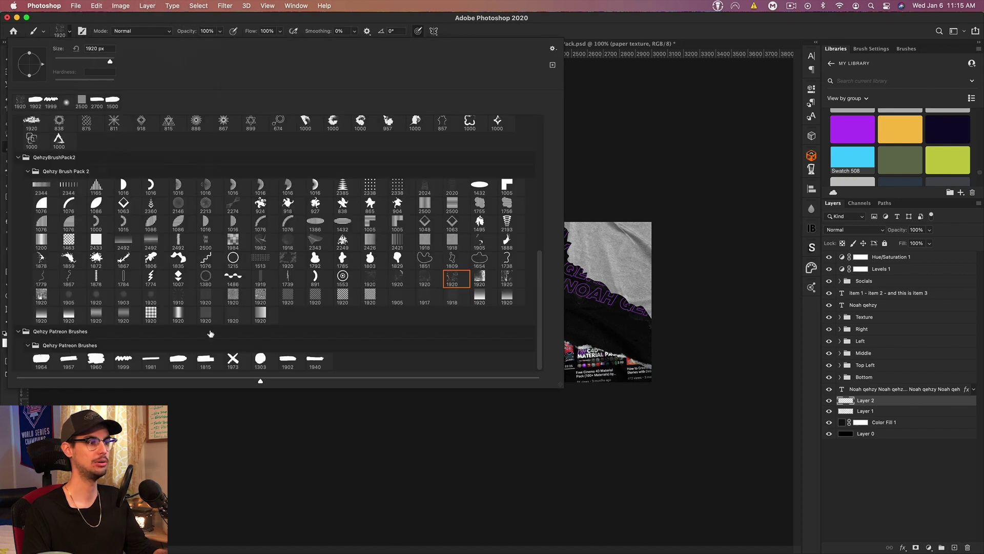
left_click(119, 359)
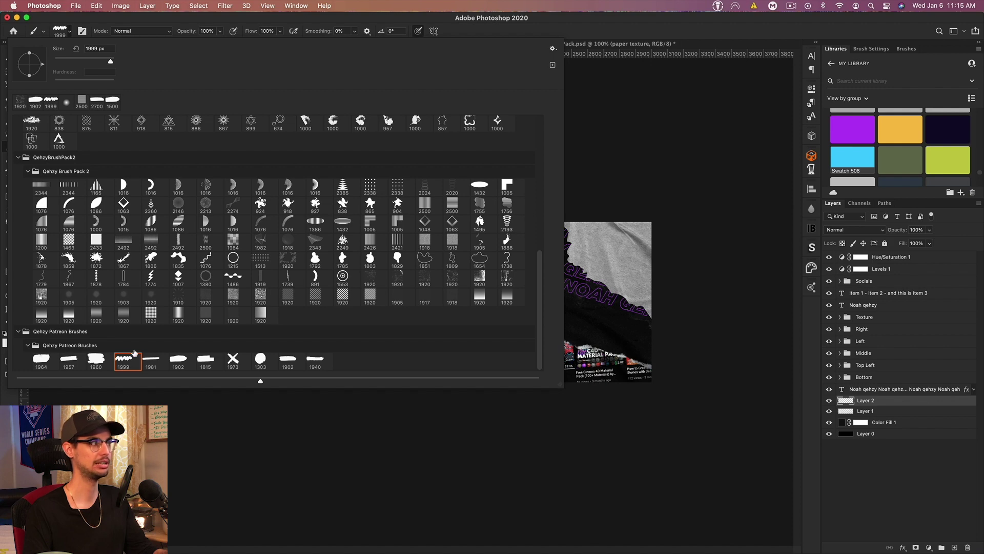
left_click(603, 24)
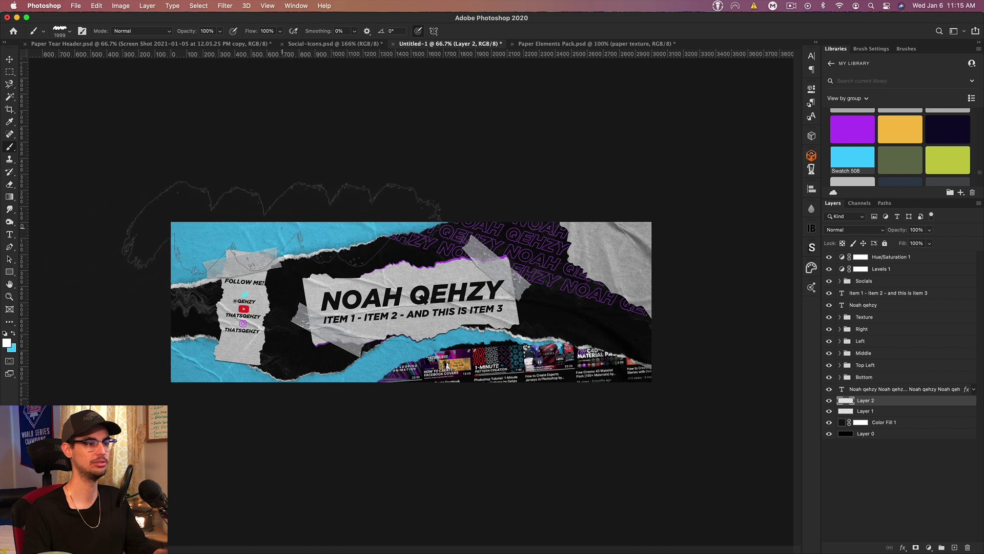
key("bracketleft")
key("bracketleft")
key("bracketleft")
key("bracketleft")
key("bracketleft")
key("bracketleft")
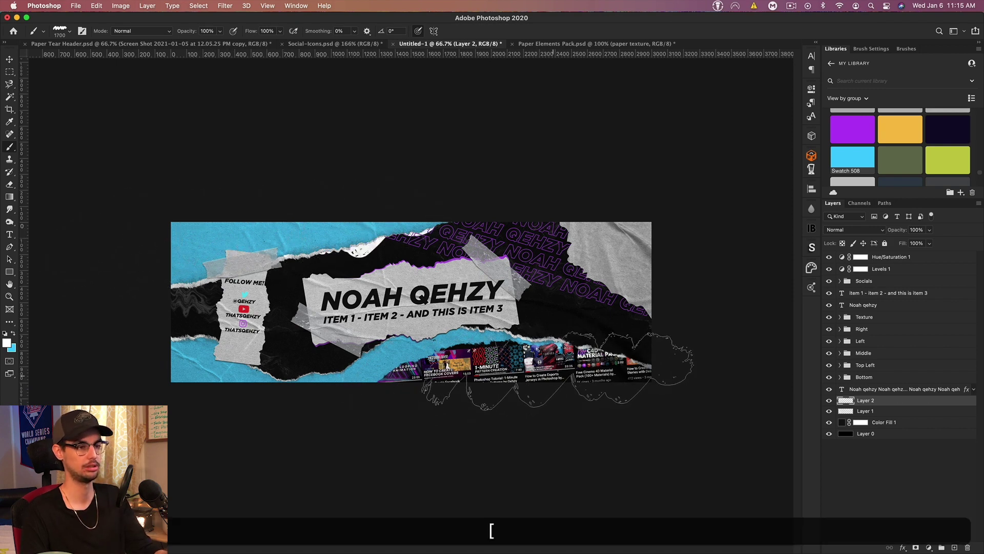
left_click(666, 246)
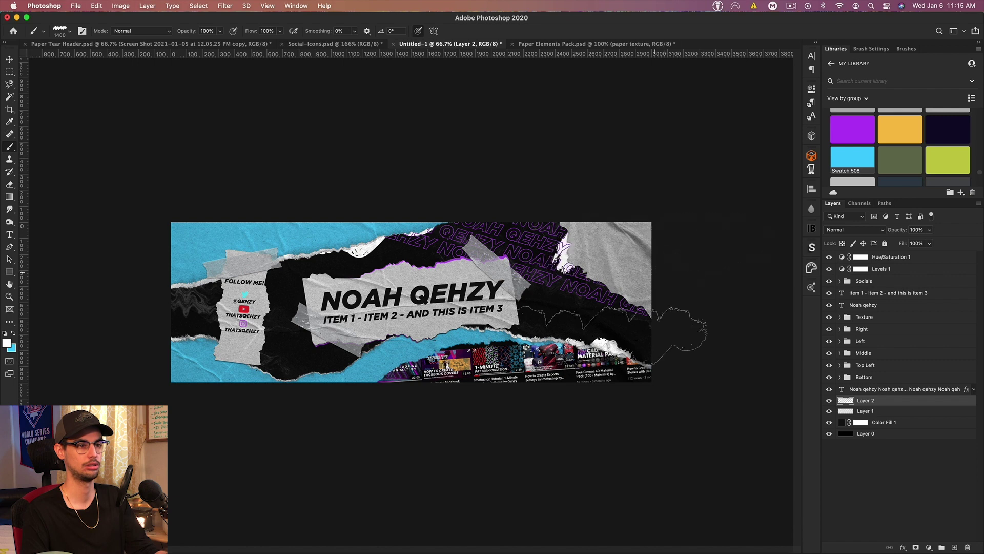
Step: Set Layer 2's opacity to 35%
left_click(9, 59)
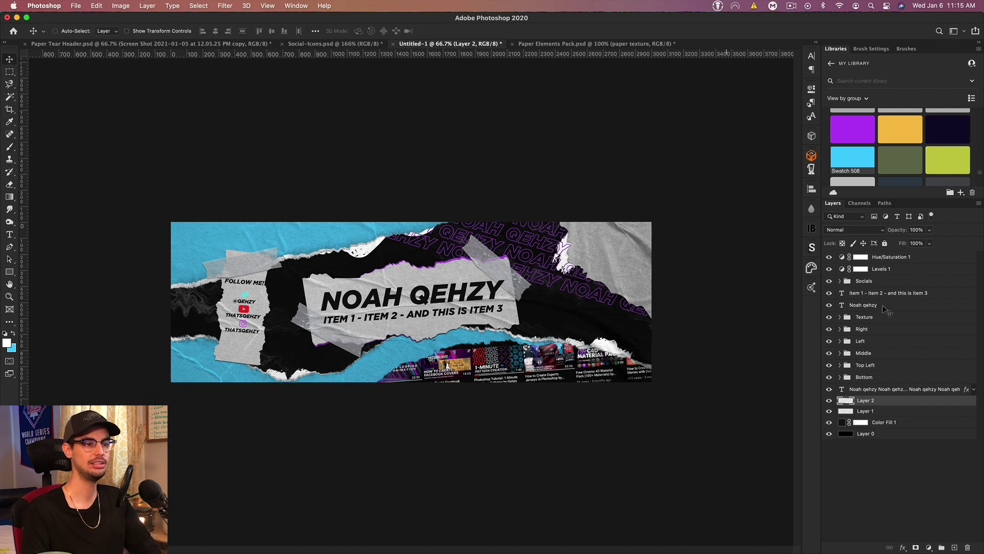
left_click_drag(897, 232, 865, 231)
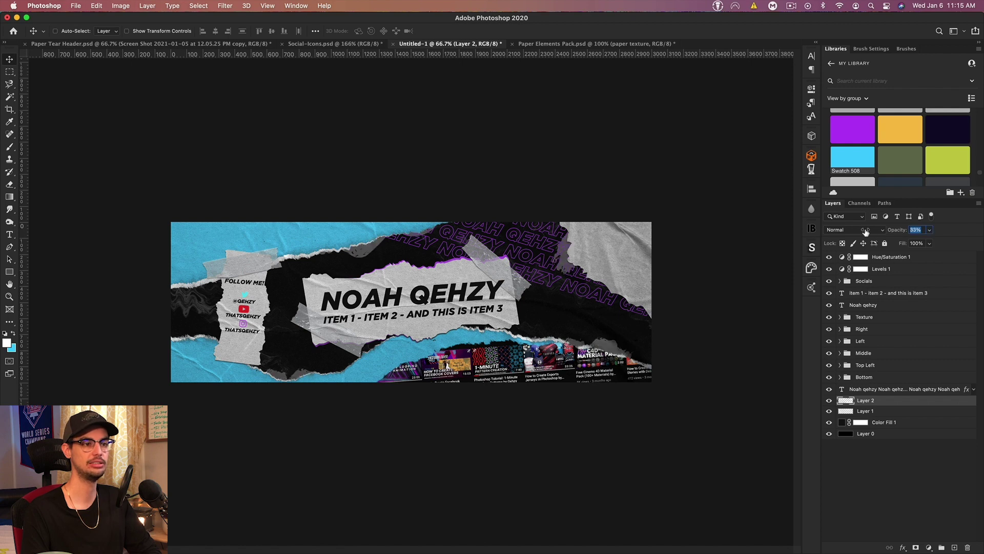
type("35")
key("Return")
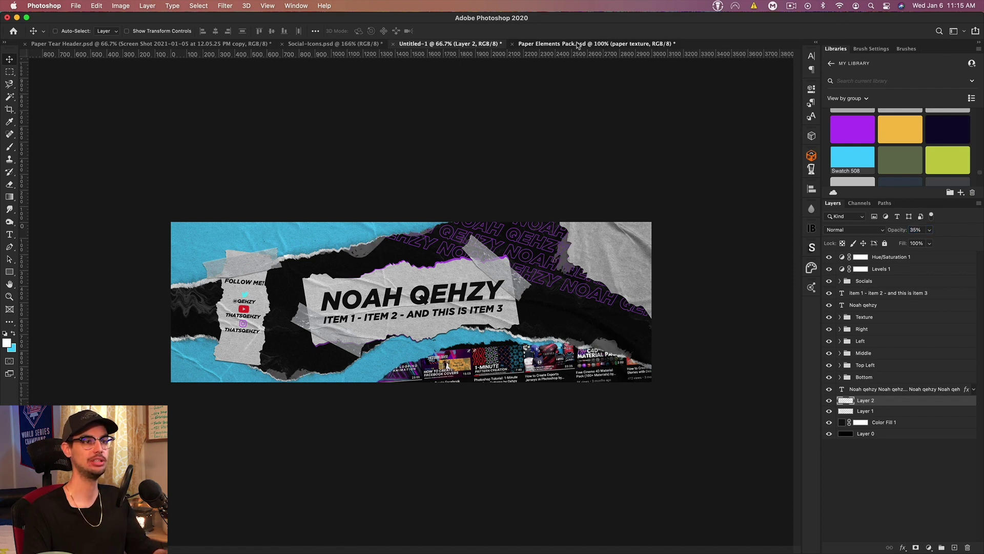
Step: Drag the Burning Paper layer from the Paper Elements Pack into the banner
left_click(584, 45)
left_click(829, 258)
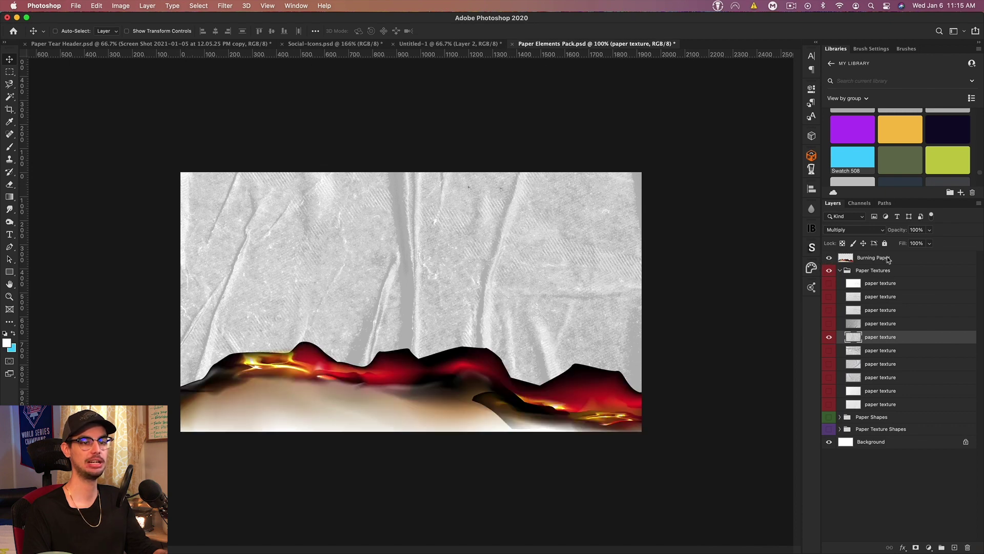
left_click(871, 257)
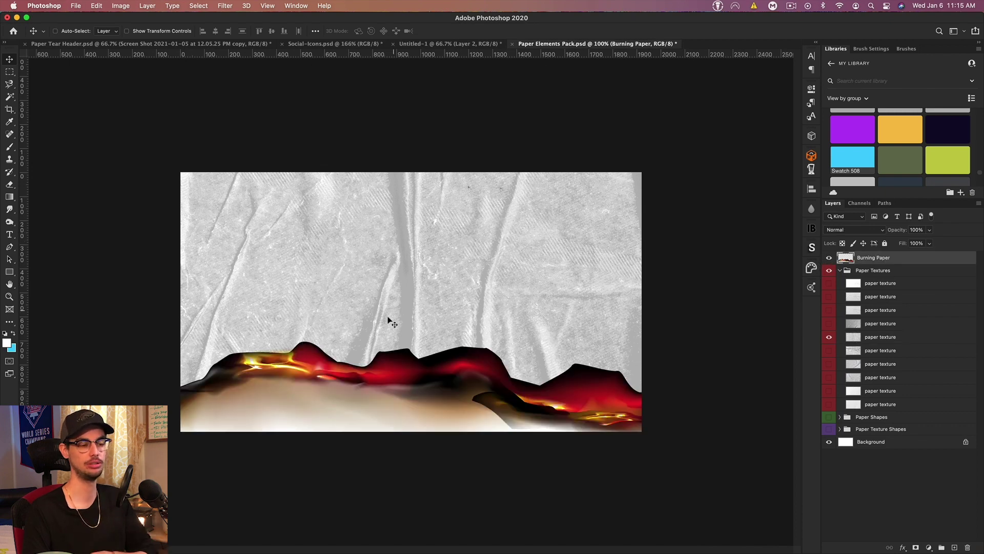
mouse_move(484, 399)
left_mouse_down()
mouse_move(407, 268)
mouse_move(422, 96)
mouse_move(445, 171)
mouse_move(429, 43)
mouse_move(428, 211)
left_mouse_up()
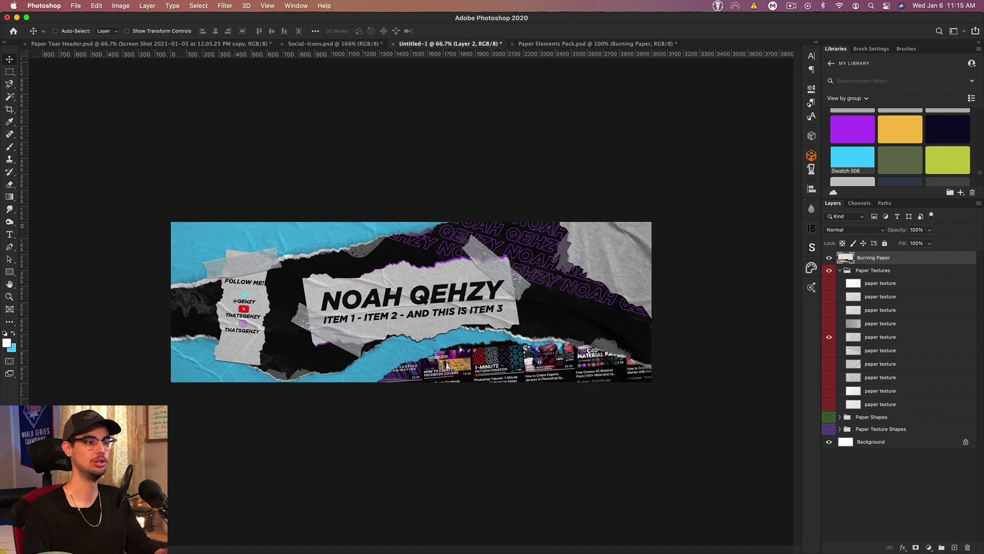
left_click_drag(461, 349, 462, 350)
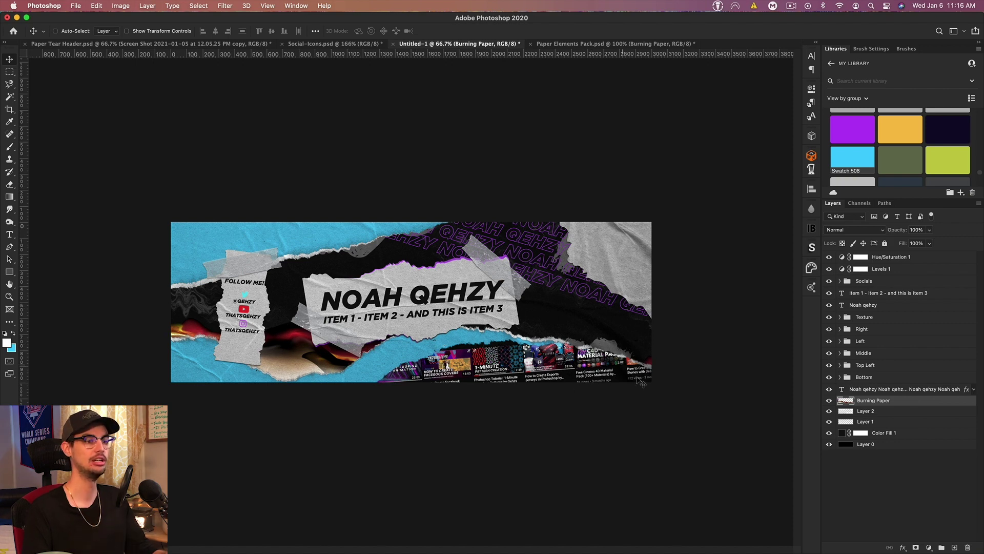
Step: Scale the burning paper to about 75%, tilt it over the lower half, and blend in Screen mode
key("super+t")
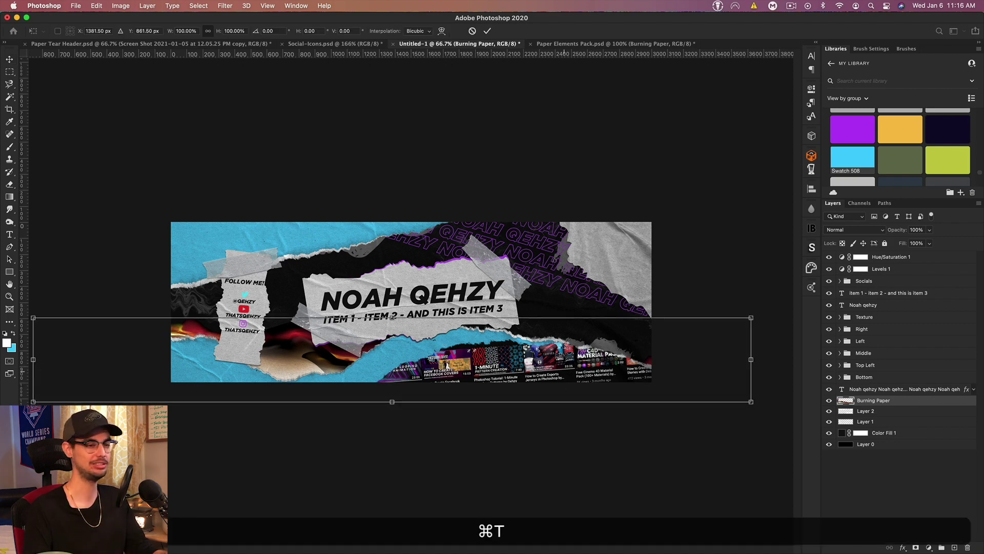
left_click_drag(392, 317, 445, 293)
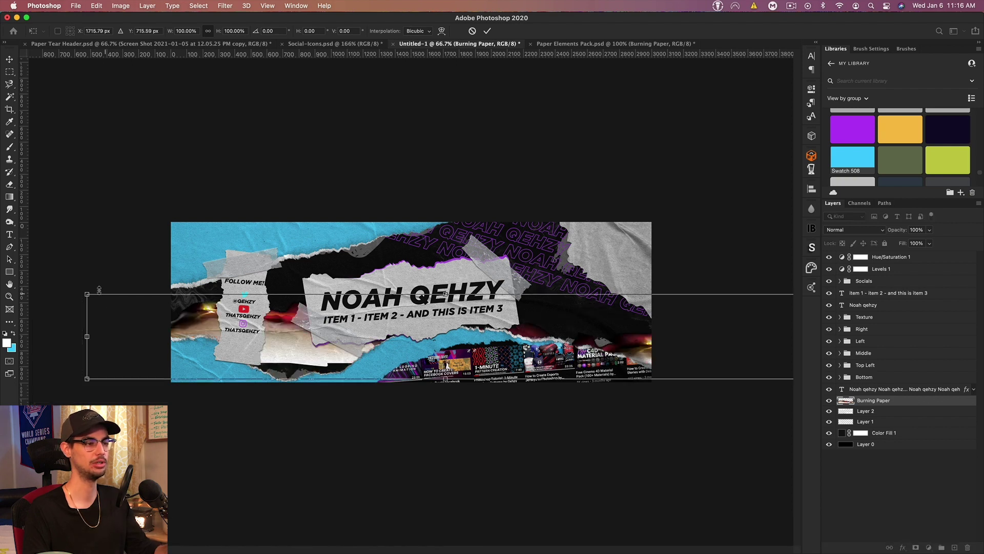
left_click_drag(116, 303, 295, 324)
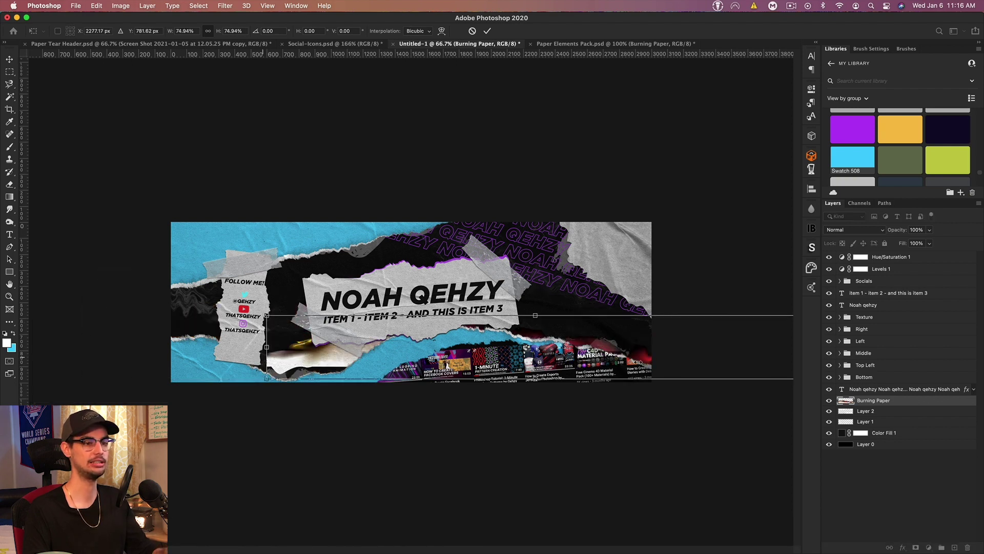
left_click_drag(612, 354, 592, 344)
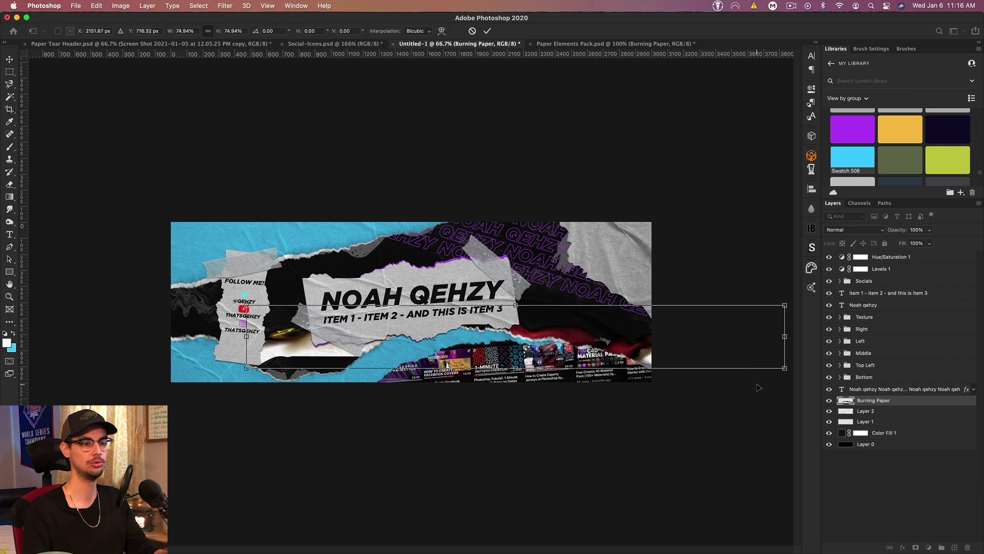
left_click_drag(737, 384, 699, 395)
key("Return")
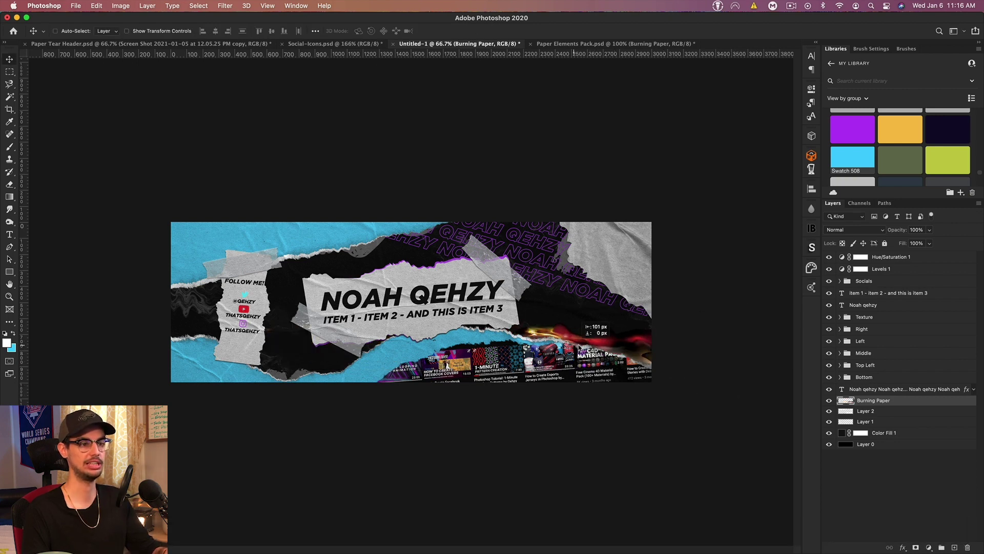
left_click(851, 229)
left_click(843, 314)
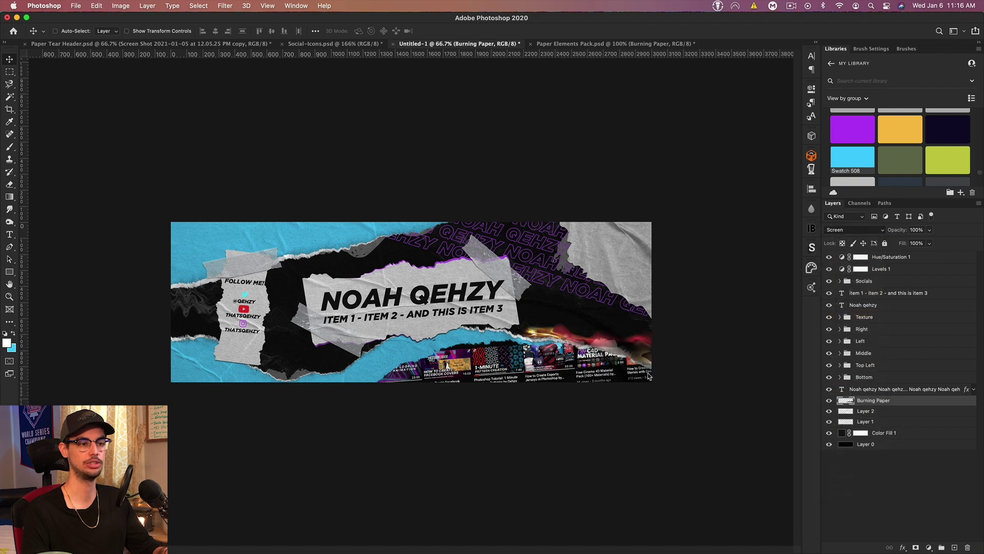
Step: Duplicate the burning paper, flip it vertically, and rotate it about -14.5° at upper left
key("ctrl+j")
key("ctrl+t")
right_click(594, 339)
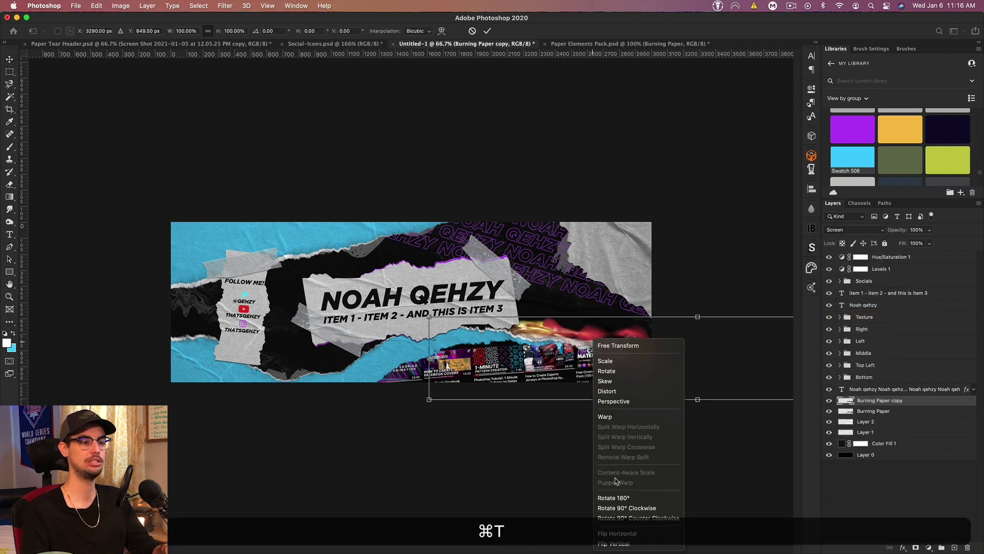
key("Return")
key("Return")
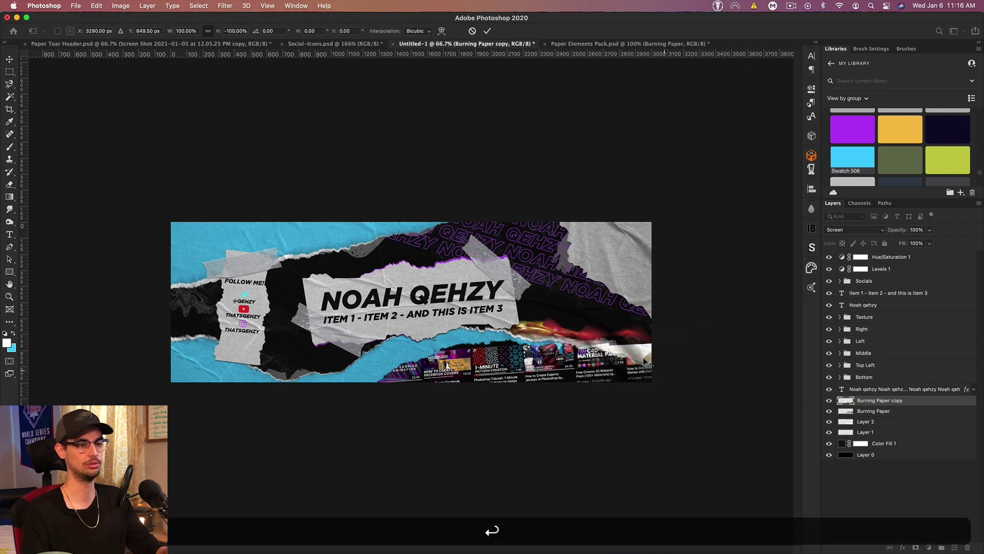
mouse_move(634, 353)
left_mouse_down()
mouse_move(319, 235)
mouse_move(254, 225)
mouse_move(190, 241)
mouse_move(200, 233)
left_mouse_up()
key("ctrl+t")
left_click_drag(555, 243, 575, 150)
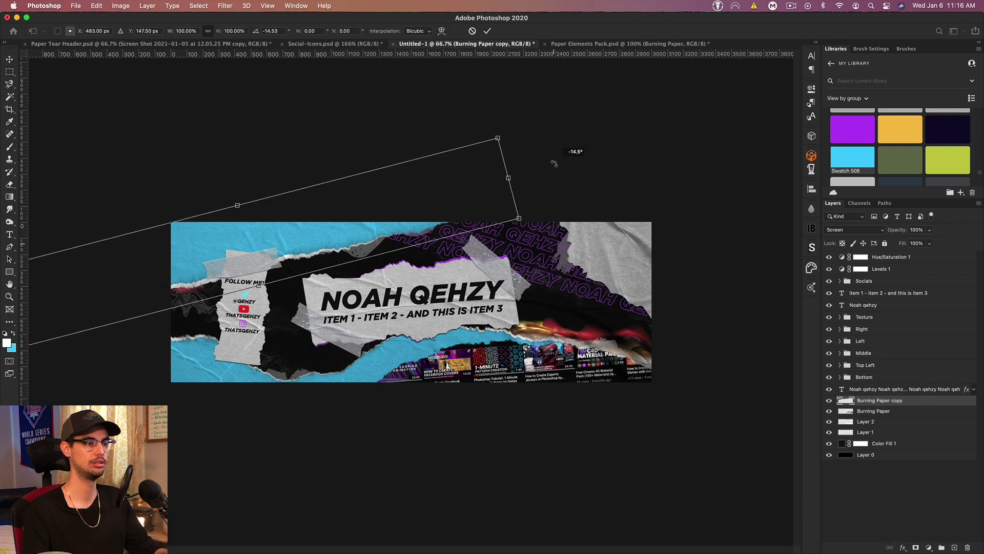
left_click_drag(361, 225, 361, 244)
key("Return")
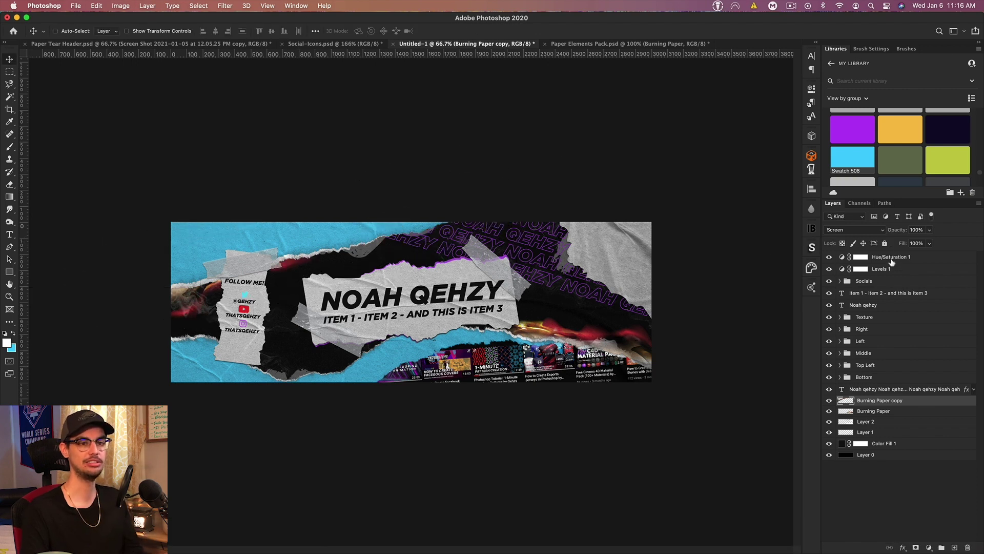
left_click(891, 259)
Step: Merge a copy of all layers, paste it as a new top layer, and hide the merged copy
key("shift")
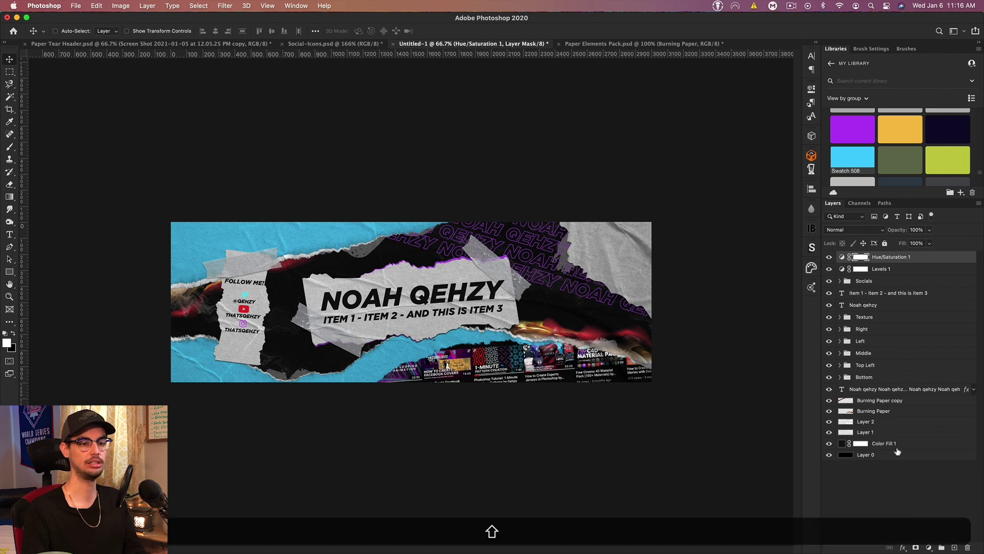
left_click(894, 451, "shift")
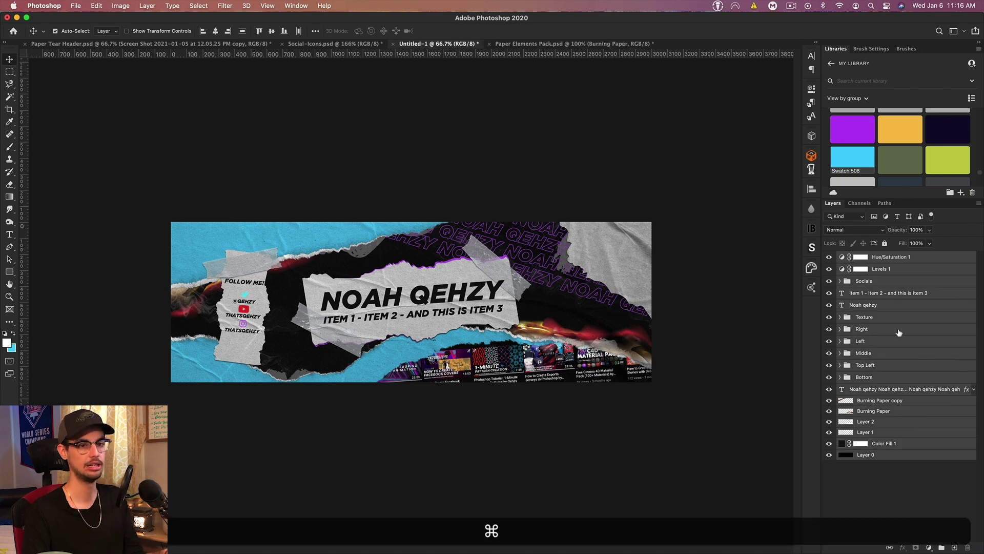
key("super+j")
key("super+e")
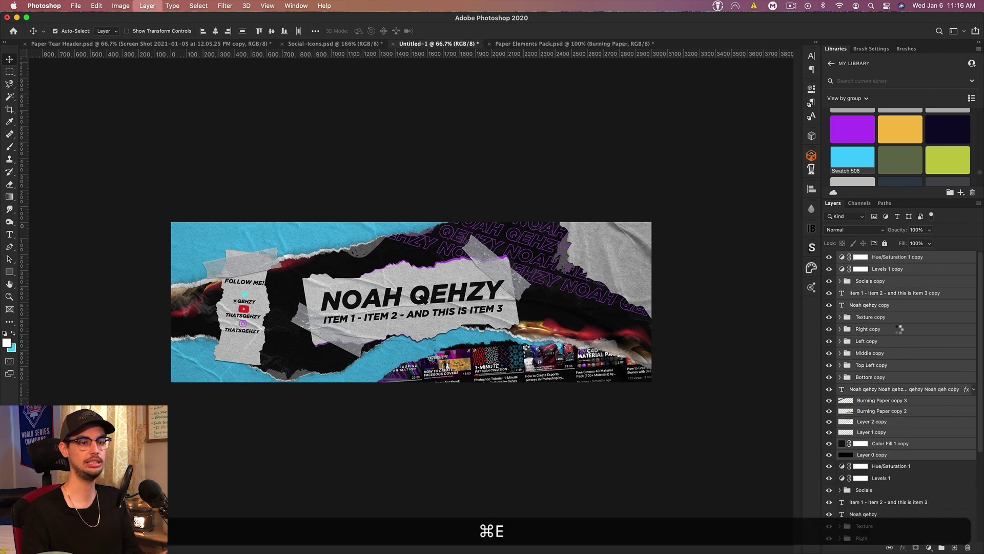
key("super+a")
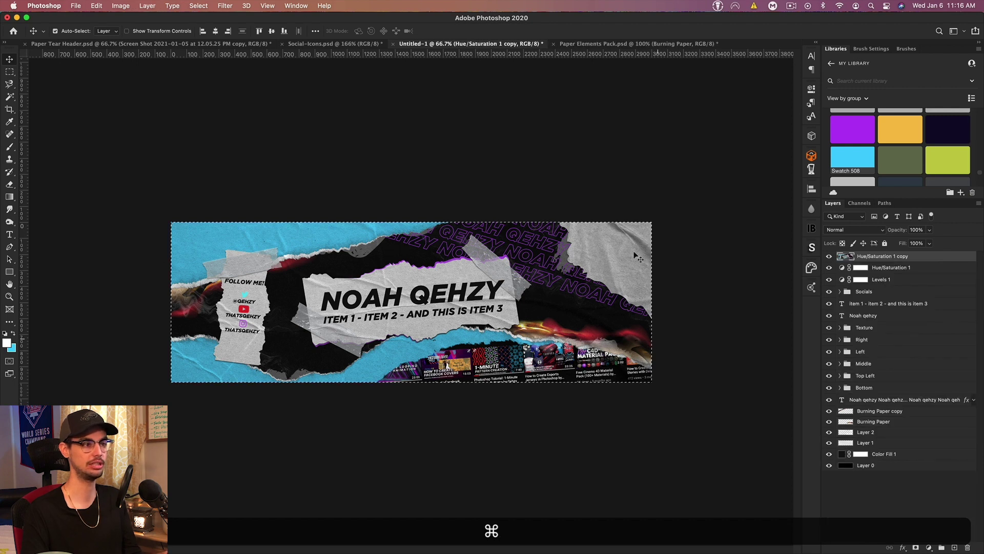
key("super+c")
key("super+v")
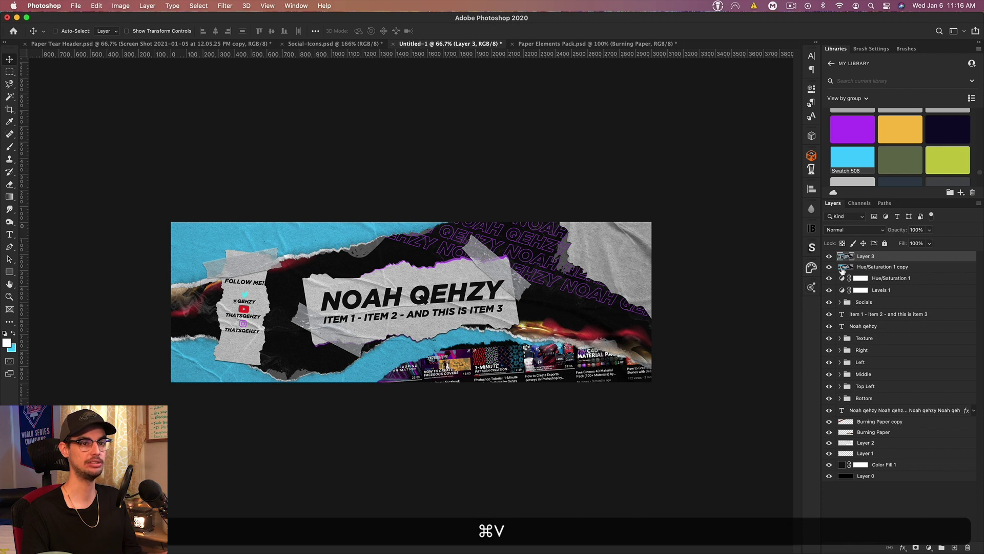
left_click(830, 267)
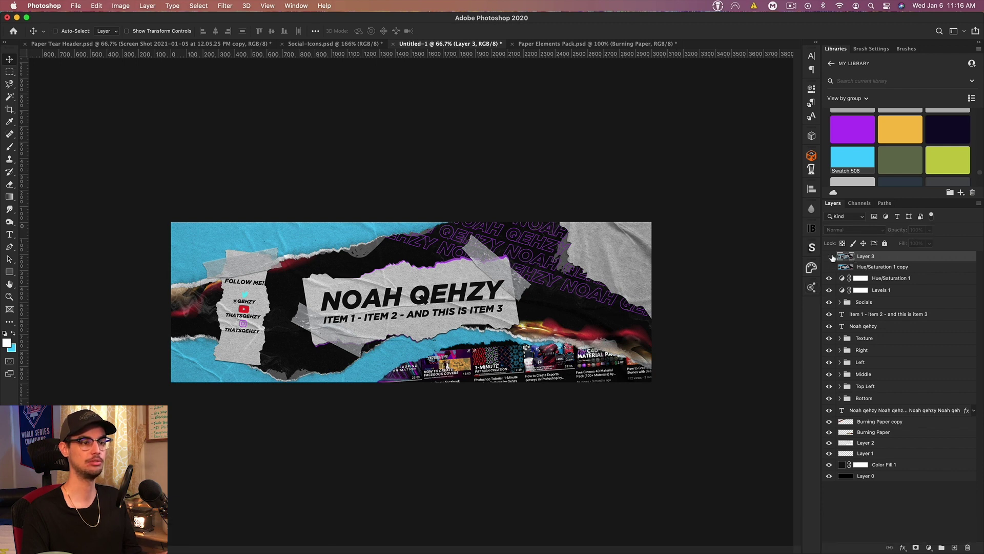
Step: Apply a Camera Raw vignette of -100 to the new top layer
left_click(221, 6)
left_click(240, 66)
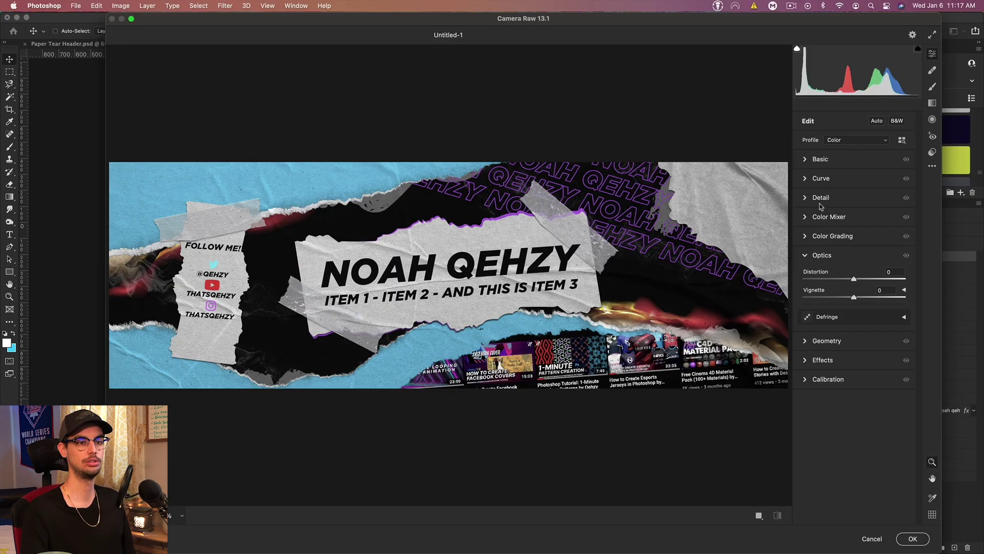
left_click_drag(854, 300, 796, 303)
left_click(912, 541)
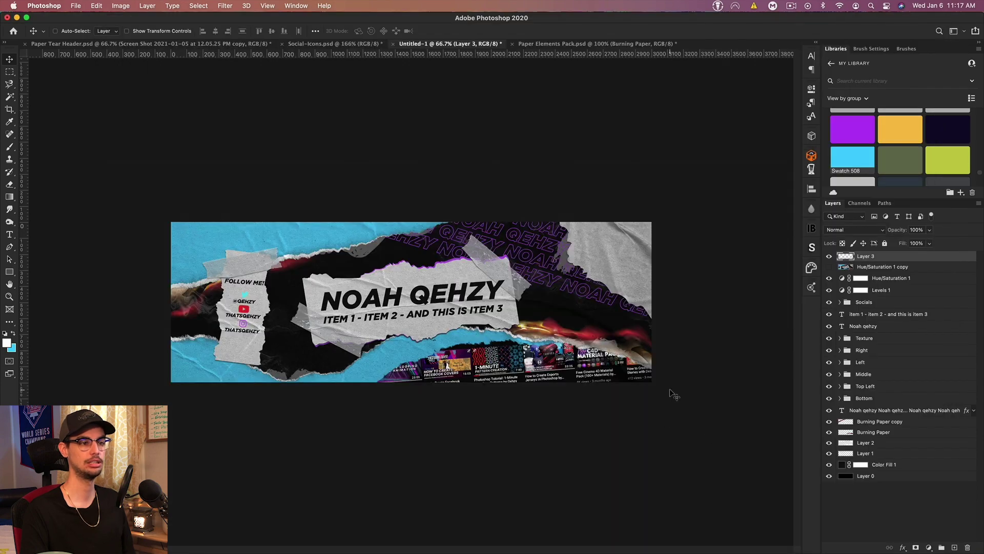